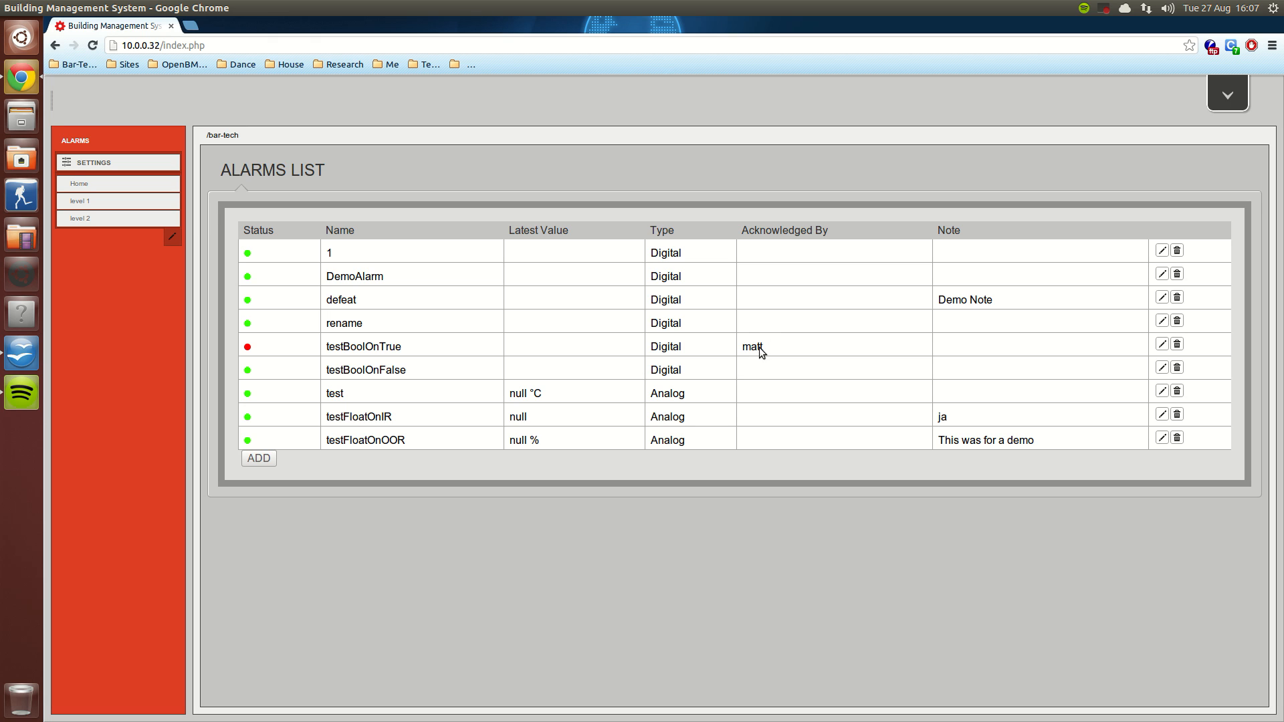
Step: Open alarm 1 for editing, review its send condition, messages and priority, and close it without saving
left_click(1163, 251)
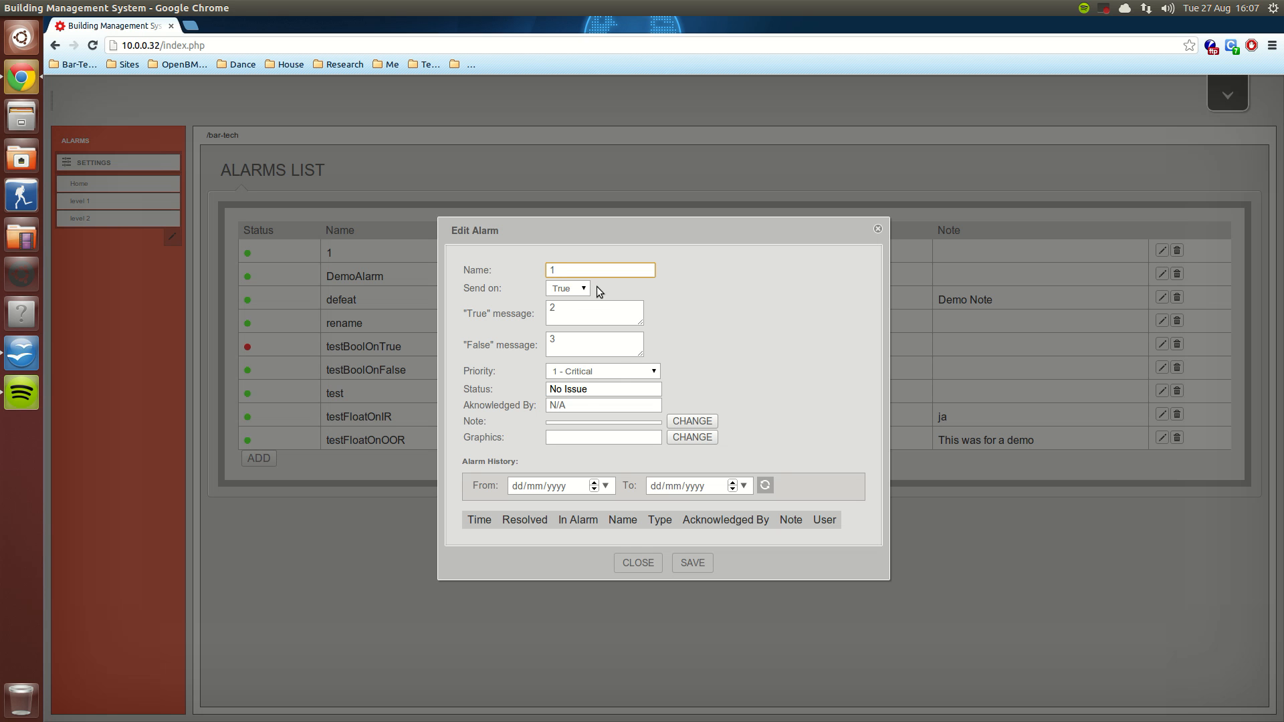
left_click(654, 373)
left_click(653, 376)
left_click(578, 317)
left_click(573, 337)
left_click(569, 269)
left_click(575, 292)
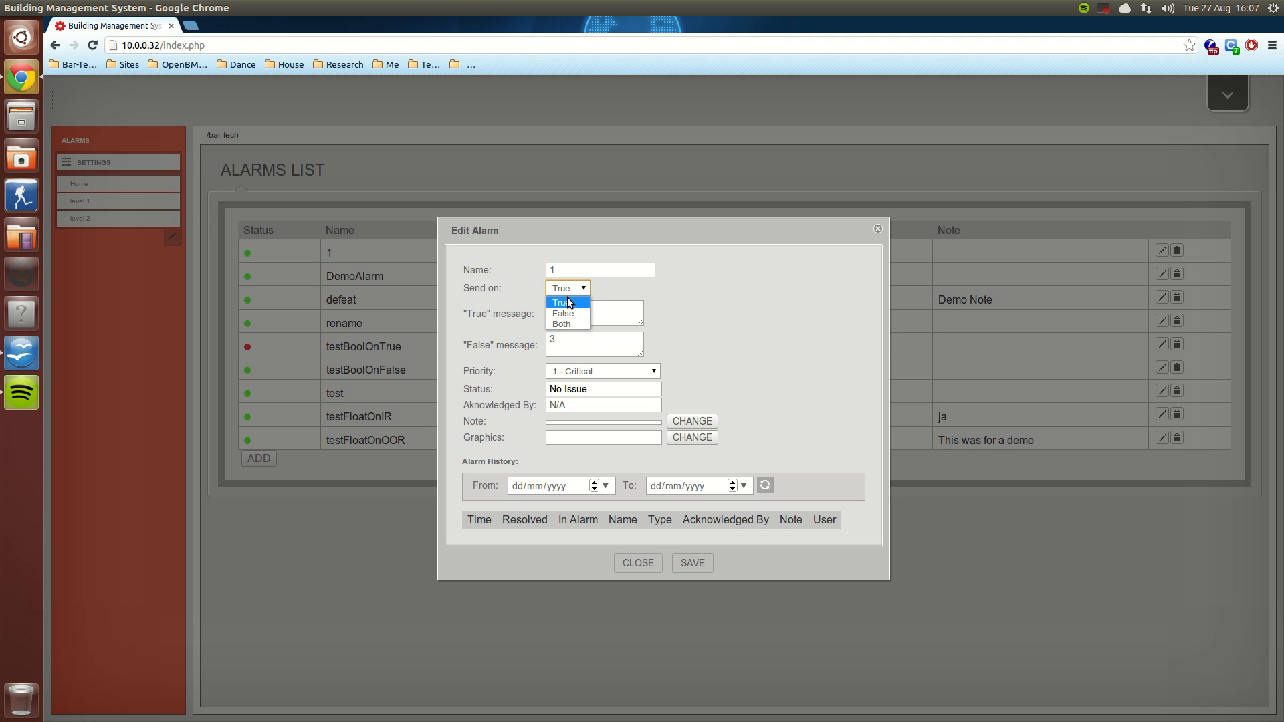
left_click(641, 286)
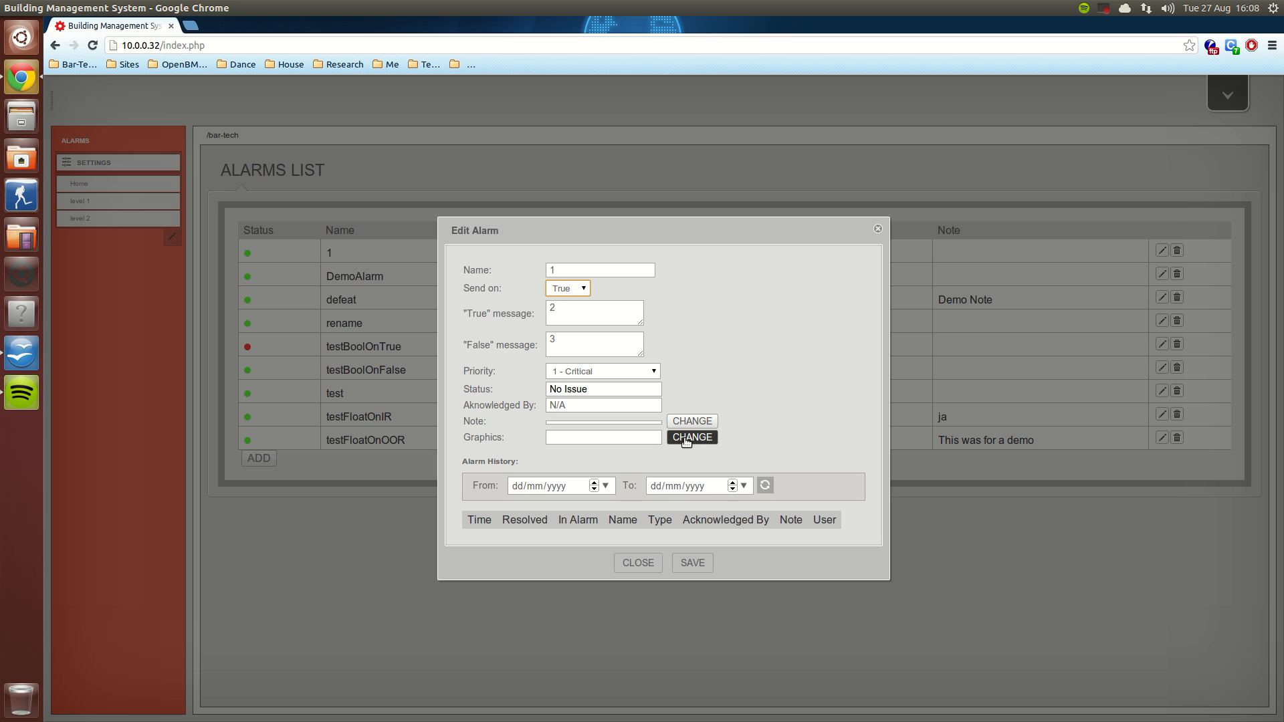
left_click(737, 448)
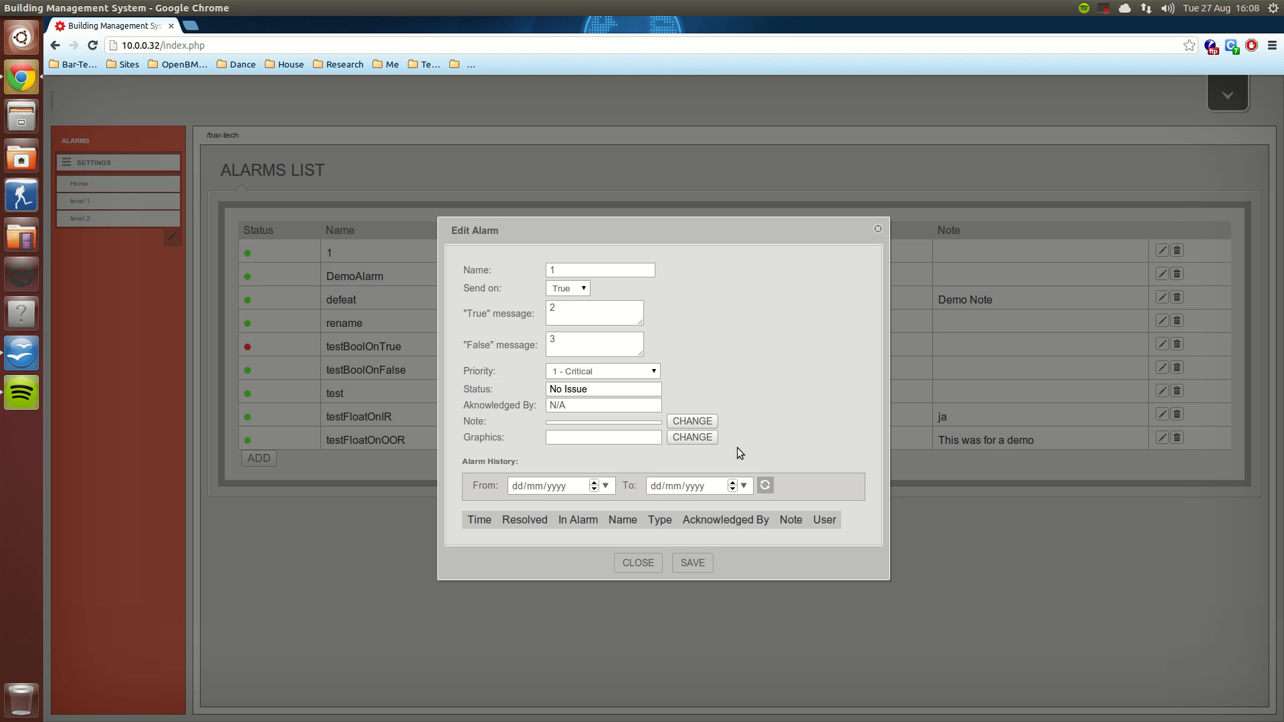
left_click(638, 563)
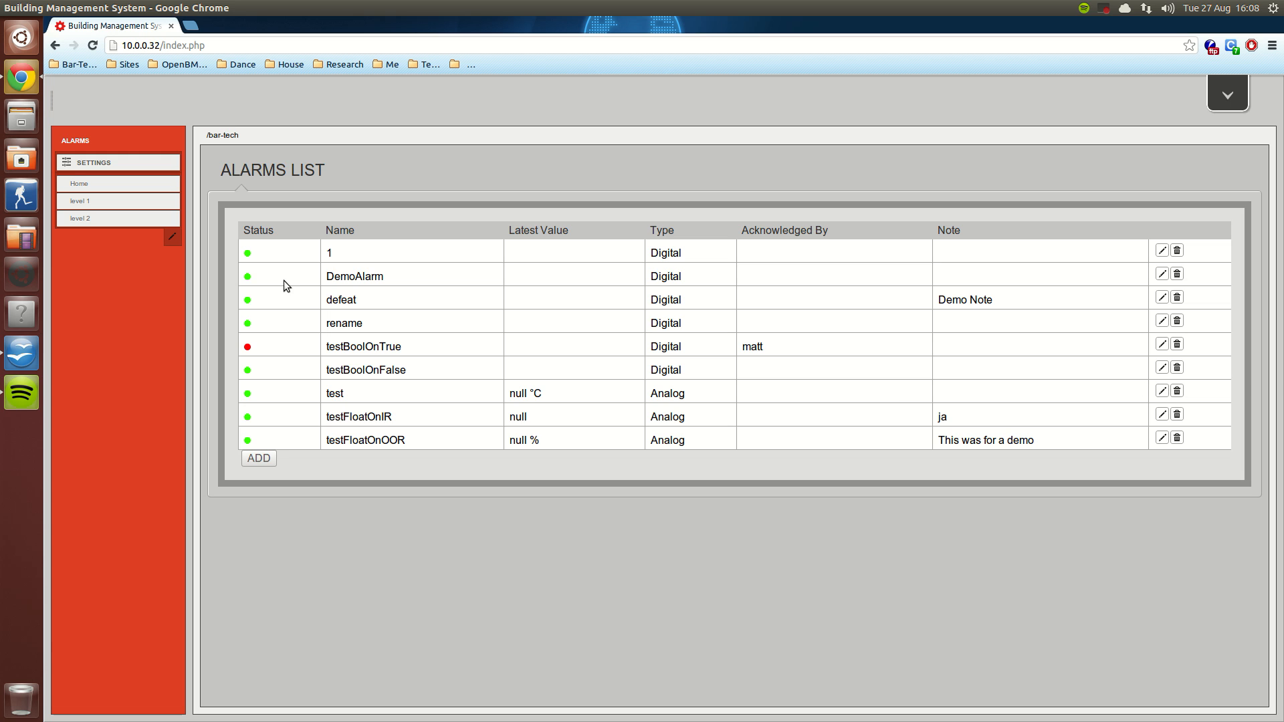
Step: Open the alarm settings and inspect the method and priority options of the crit notification setting
left_click(165, 164)
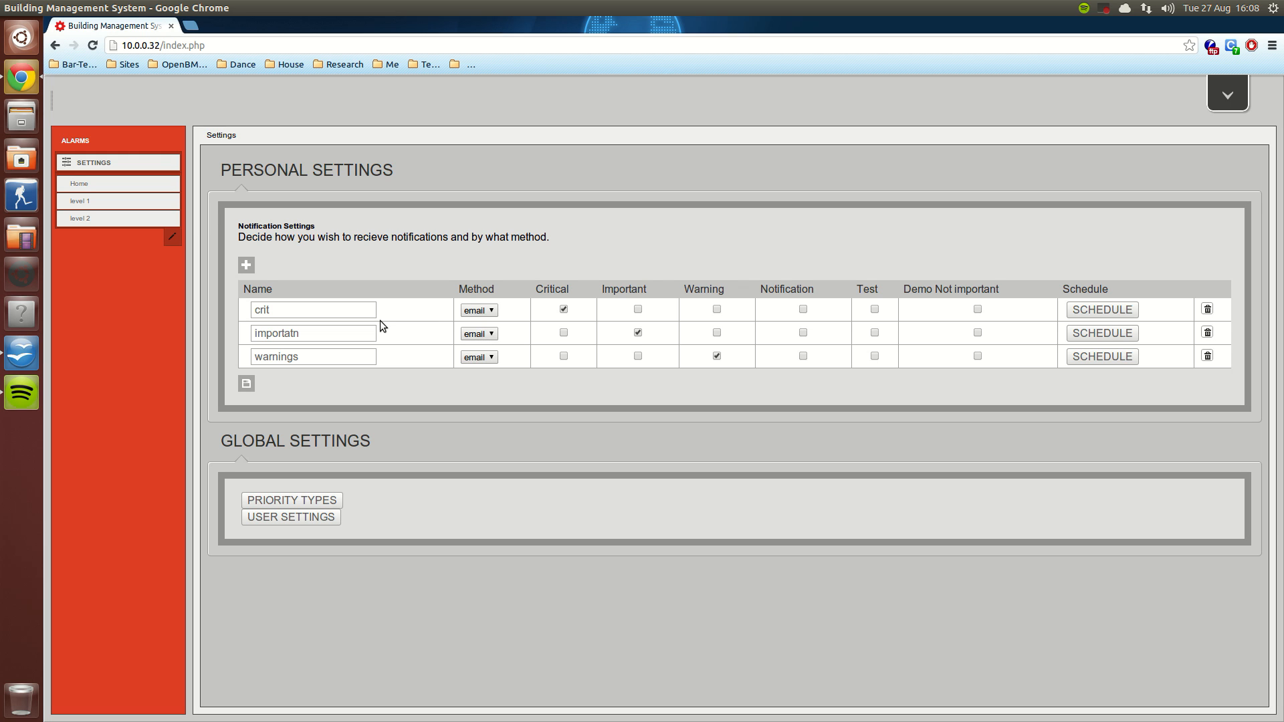
left_click(491, 312)
left_click(519, 304)
left_click(638, 310)
Step: Review the weekly schedules of the crit and importatn notification settings, closing each without saving
left_click(1078, 319)
mouse_move(361, 418)
left_mouse_down()
mouse_move(364, 379)
mouse_move(375, 418)
left_mouse_up()
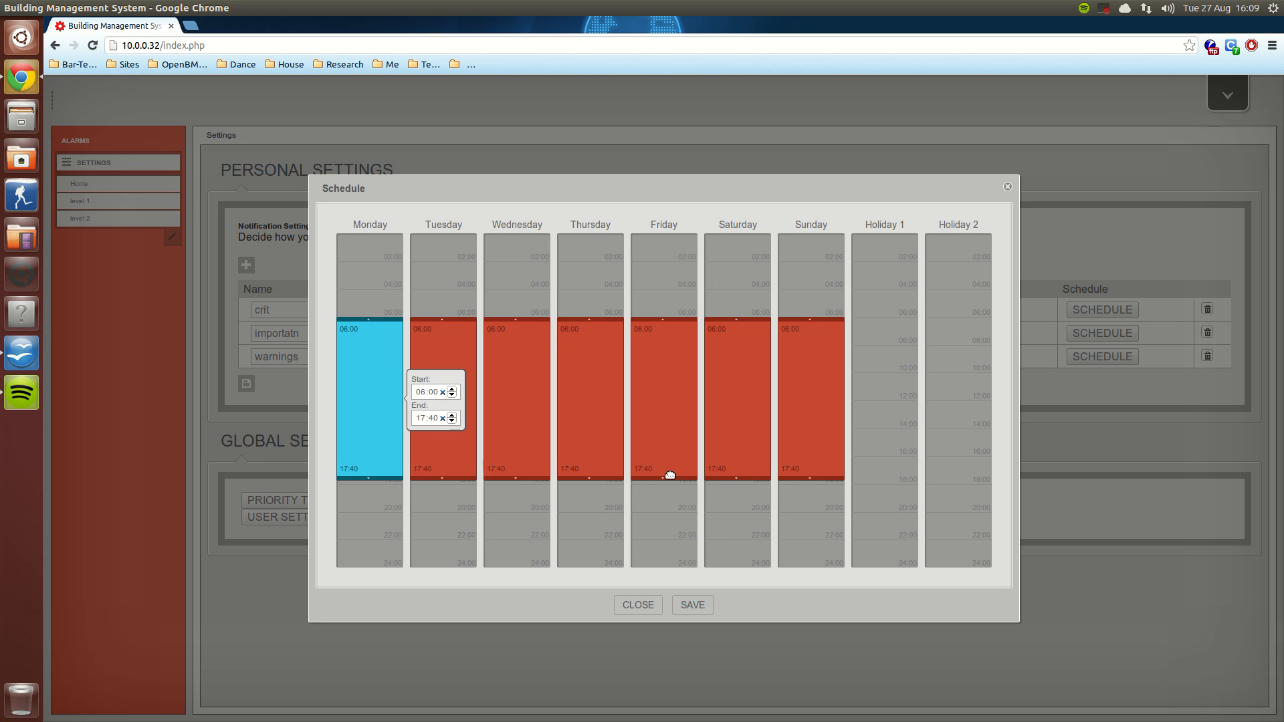
left_click(625, 605)
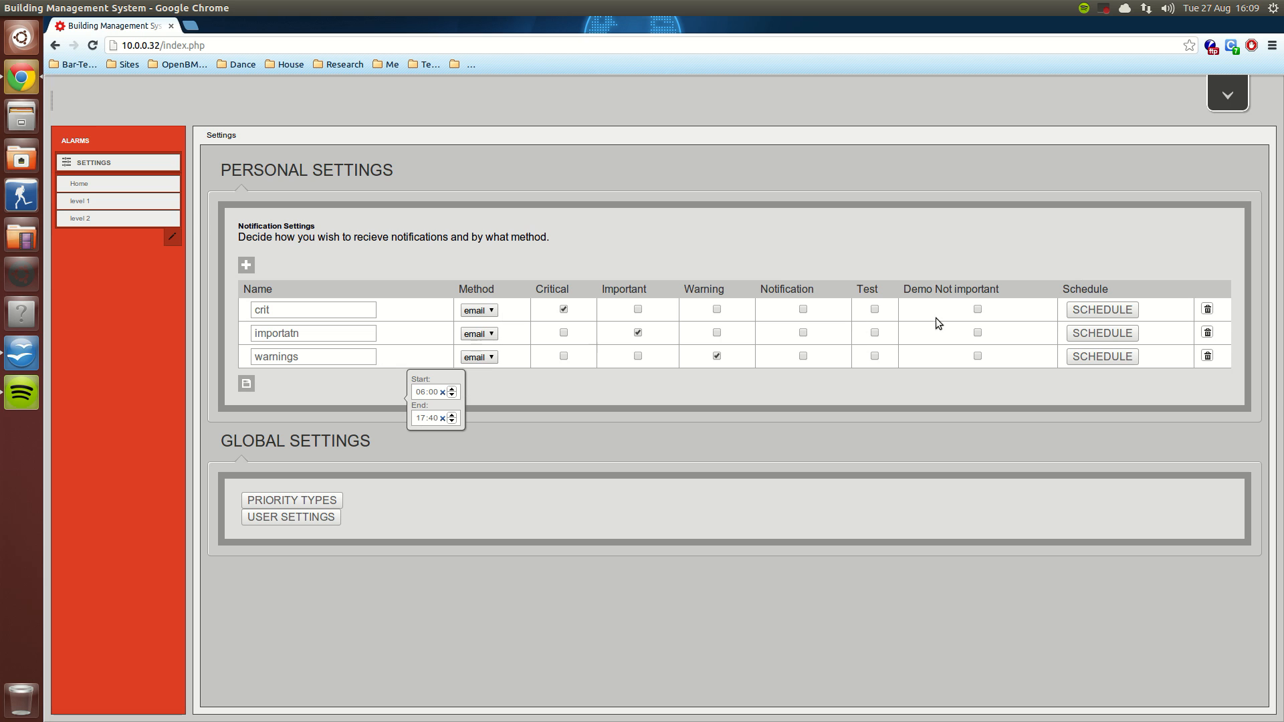
left_click(1103, 333)
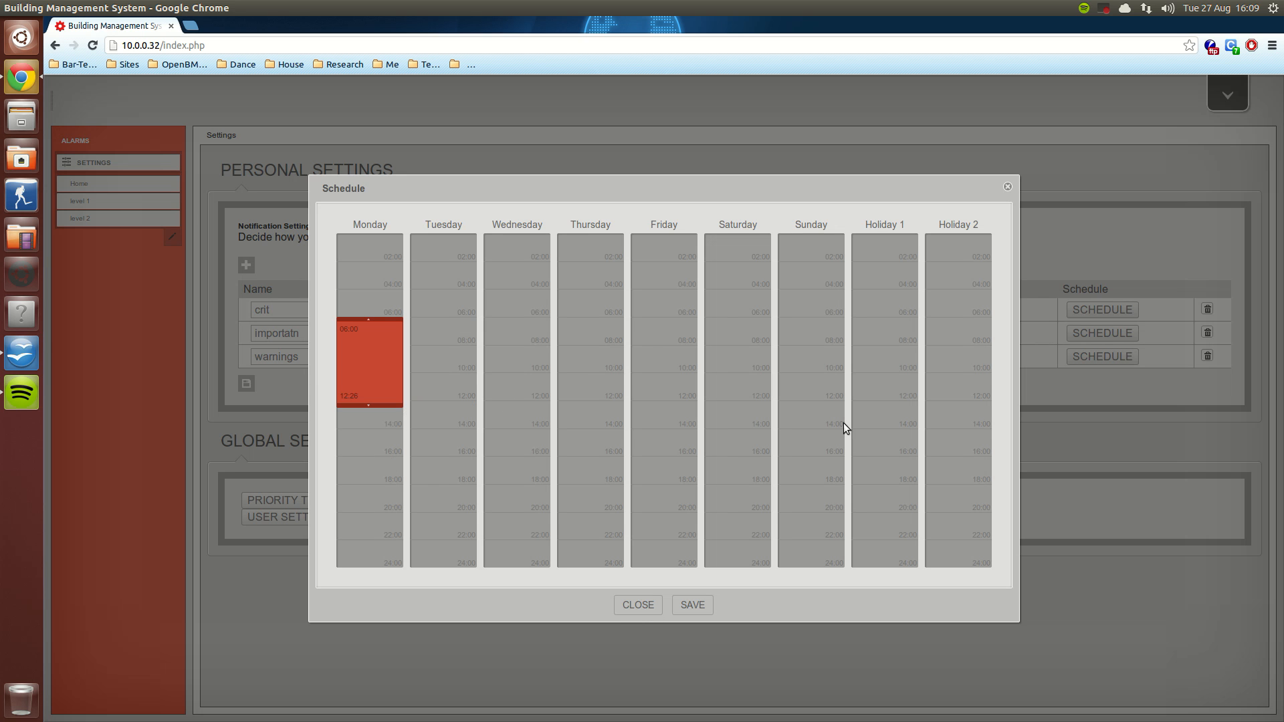
left_click(642, 605)
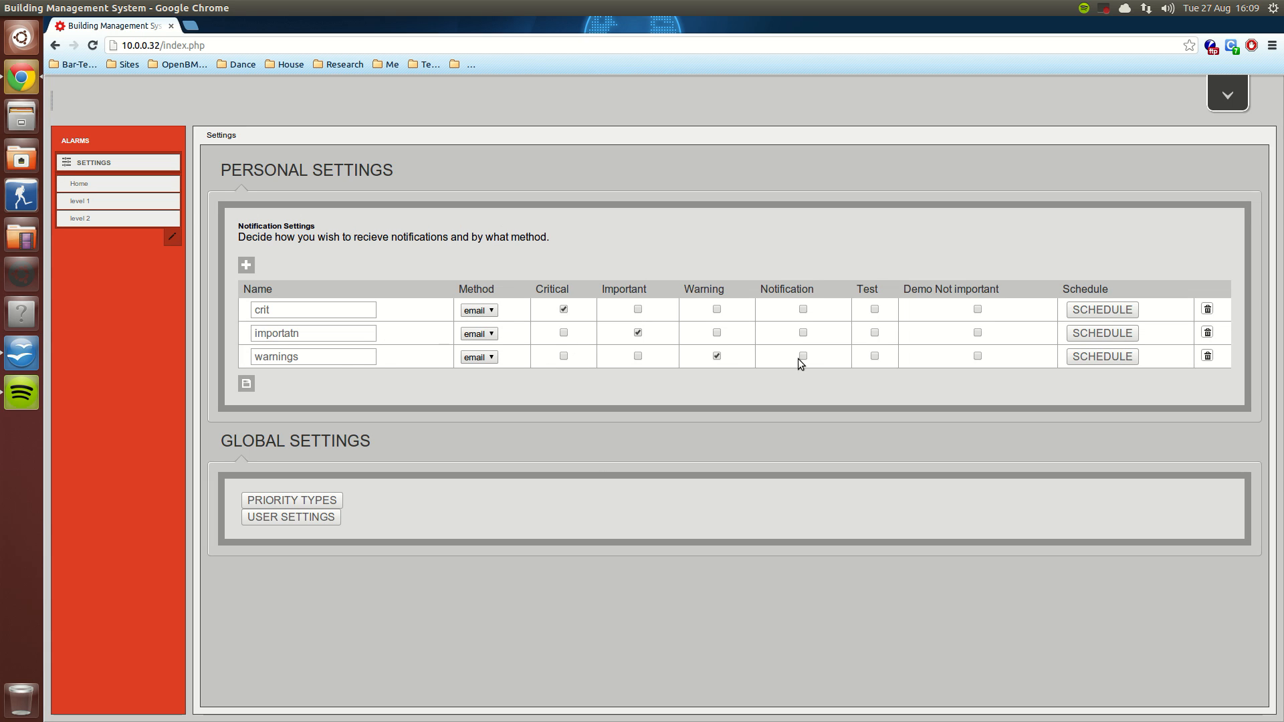
Step: Add a blank notification setting, delete it again and save the notification settings
left_click(247, 265)
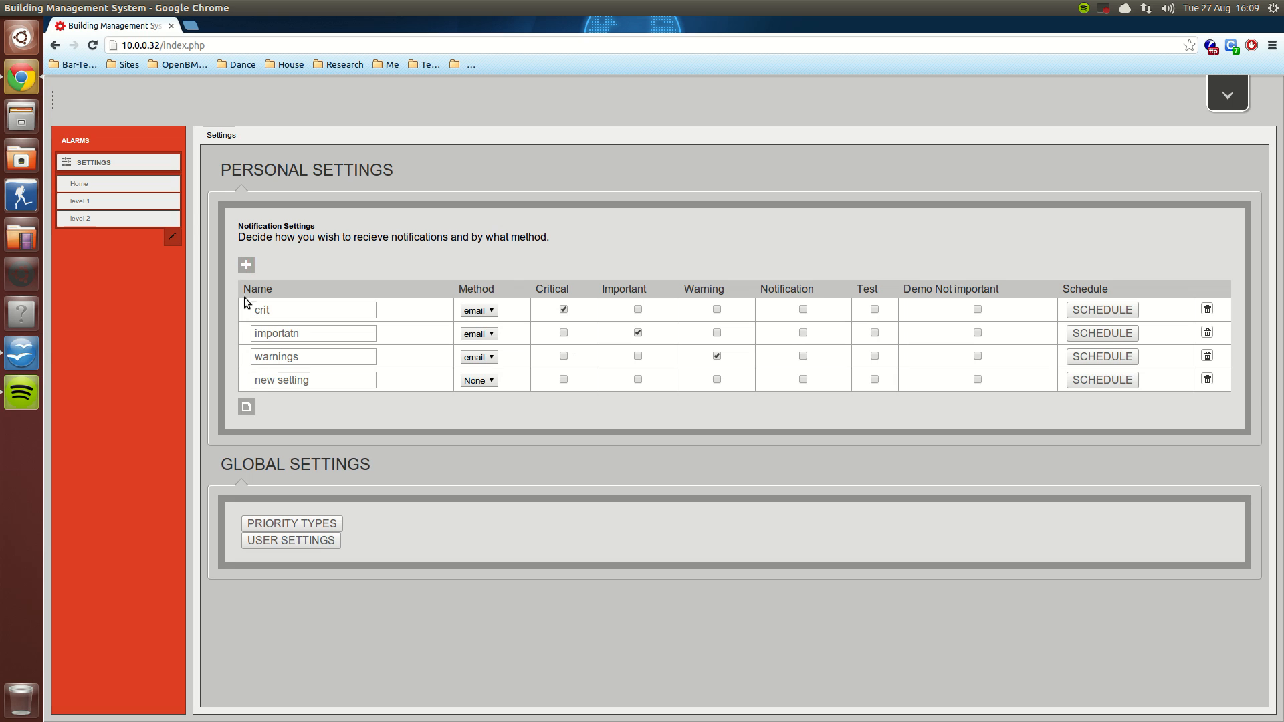
left_click(1207, 379)
left_click(247, 384)
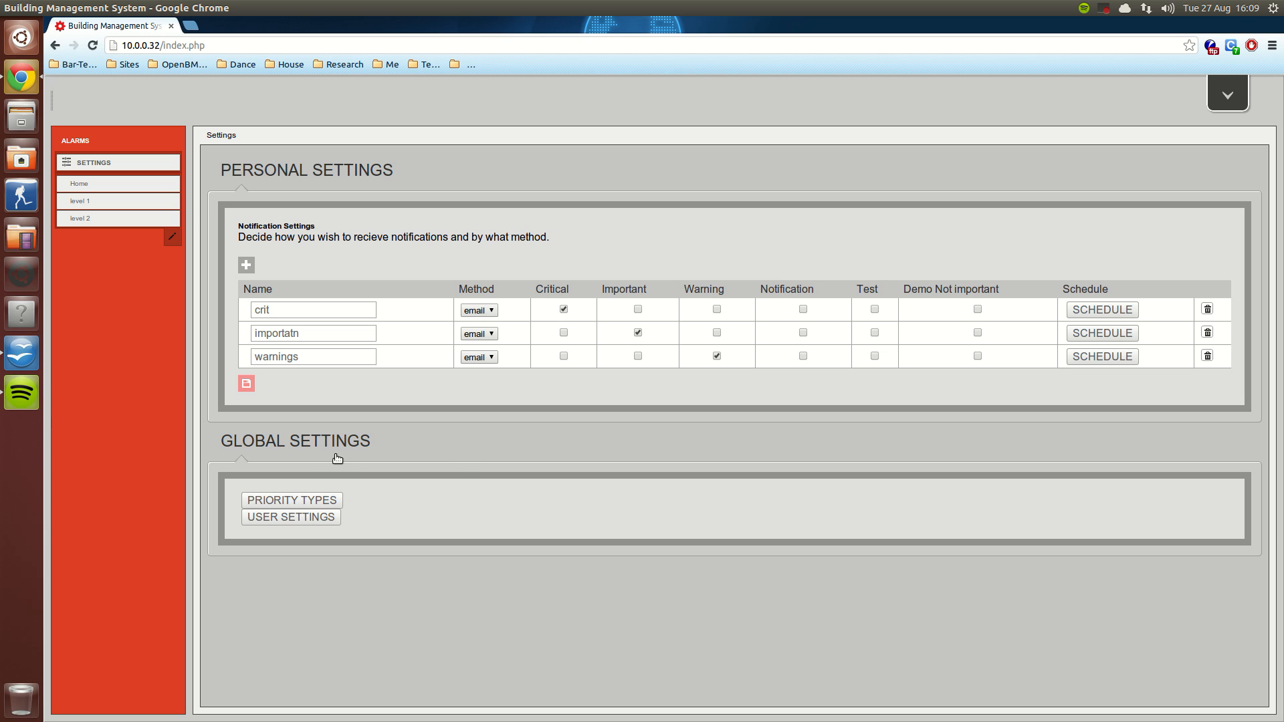
Step: Rename priority type 6 to "Demo Not" and save the priority types
left_click(313, 498)
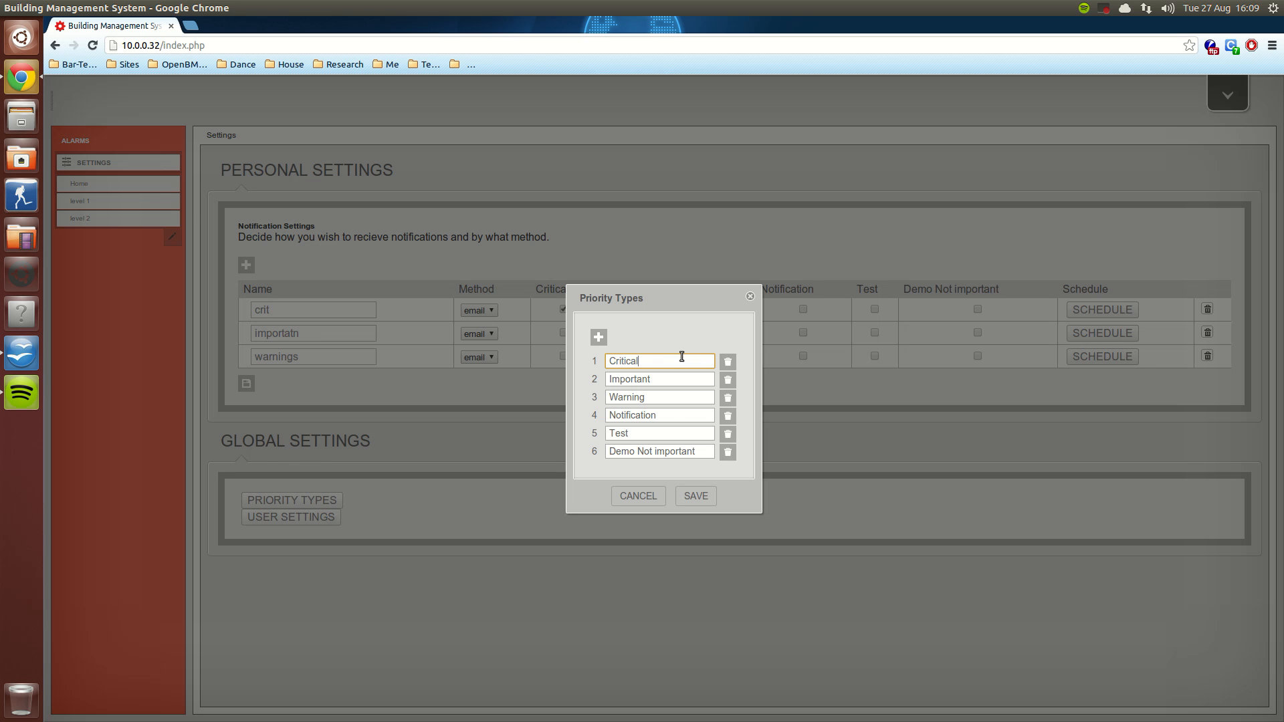
double_click(622, 353)
left_click_drag(708, 452, 658, 452)
key("BackSpace")
key("BackSpace")
left_click(700, 499)
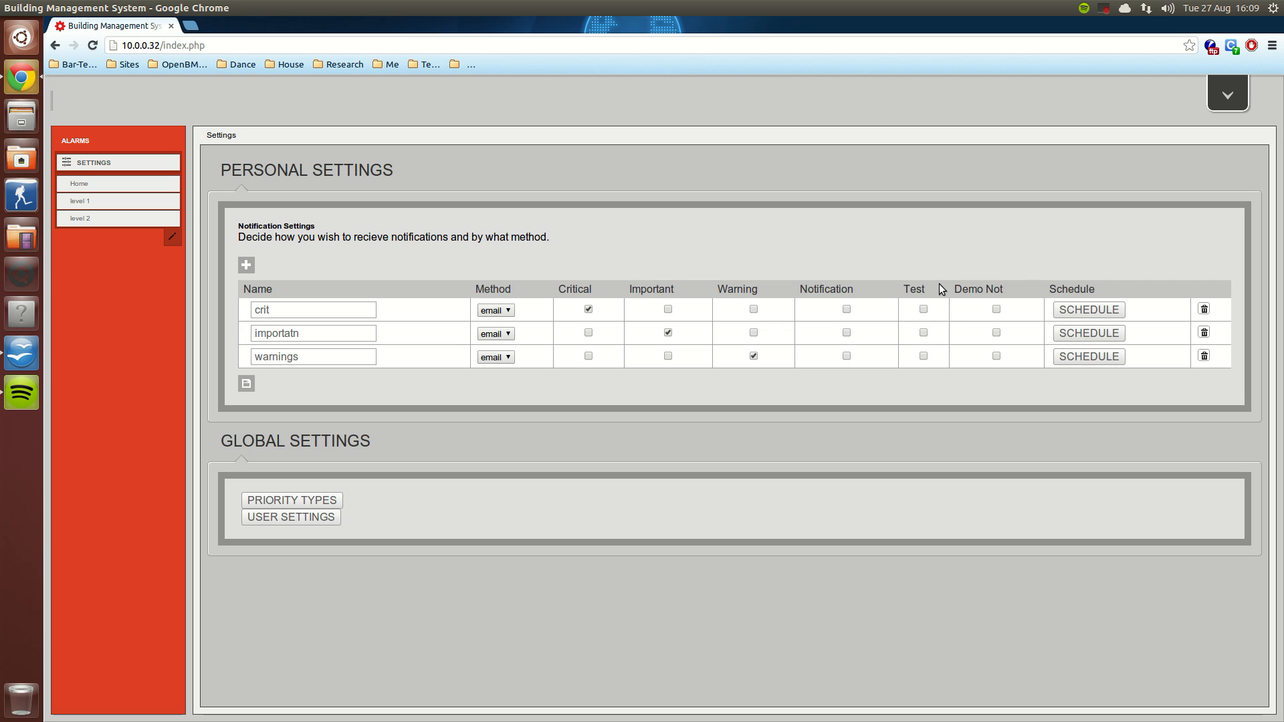
Step: Rename priority type 6 to "Demo Not Important" and save the priority types
left_click(292, 501)
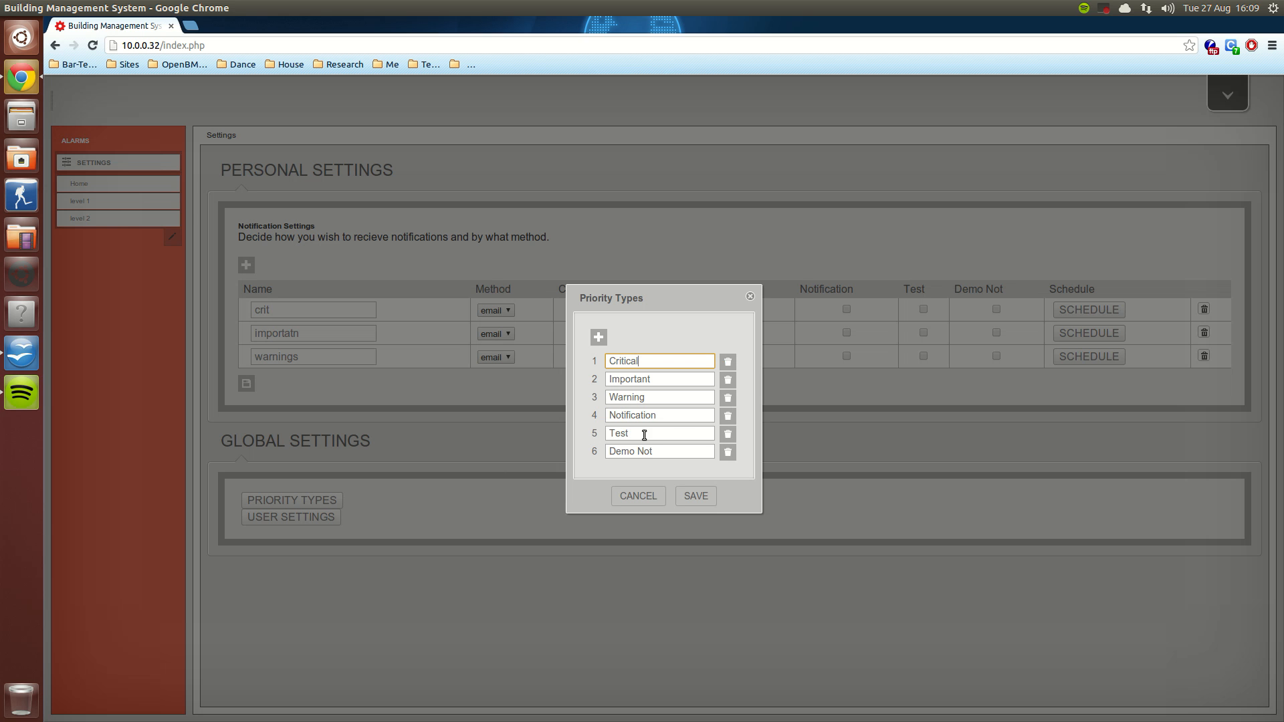
left_click(687, 453)
type("Important")
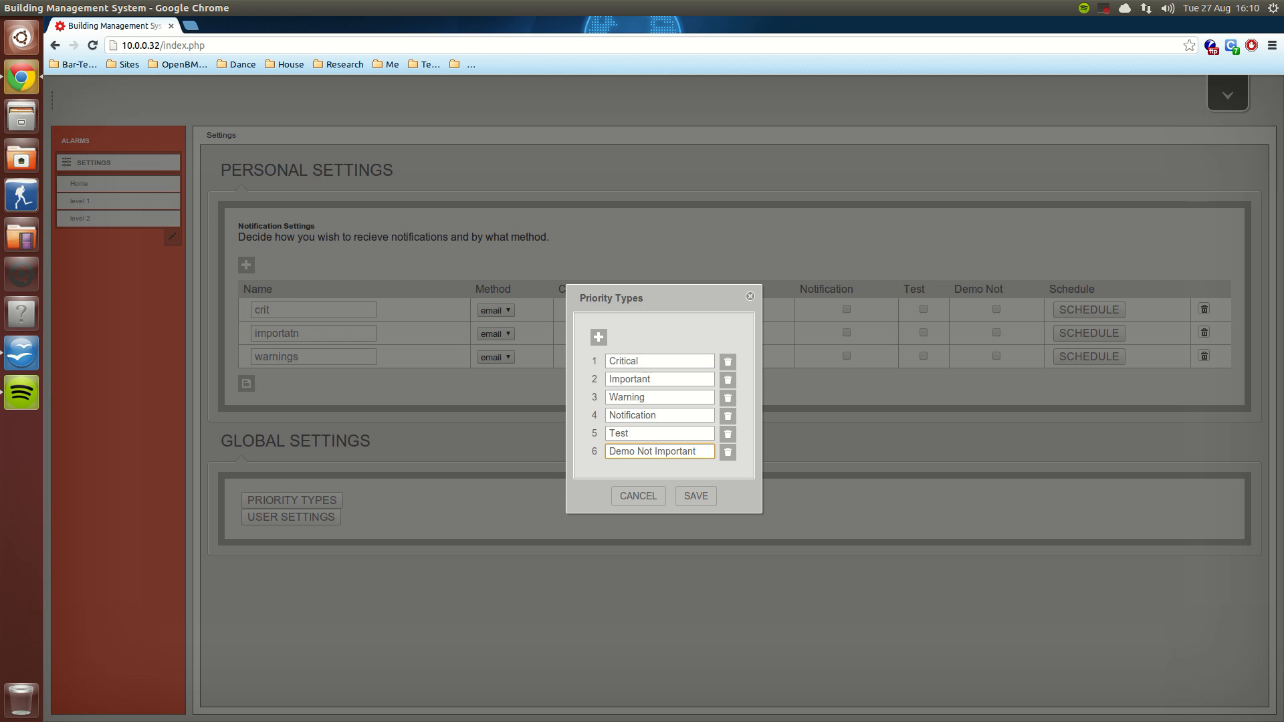
left_click(697, 498)
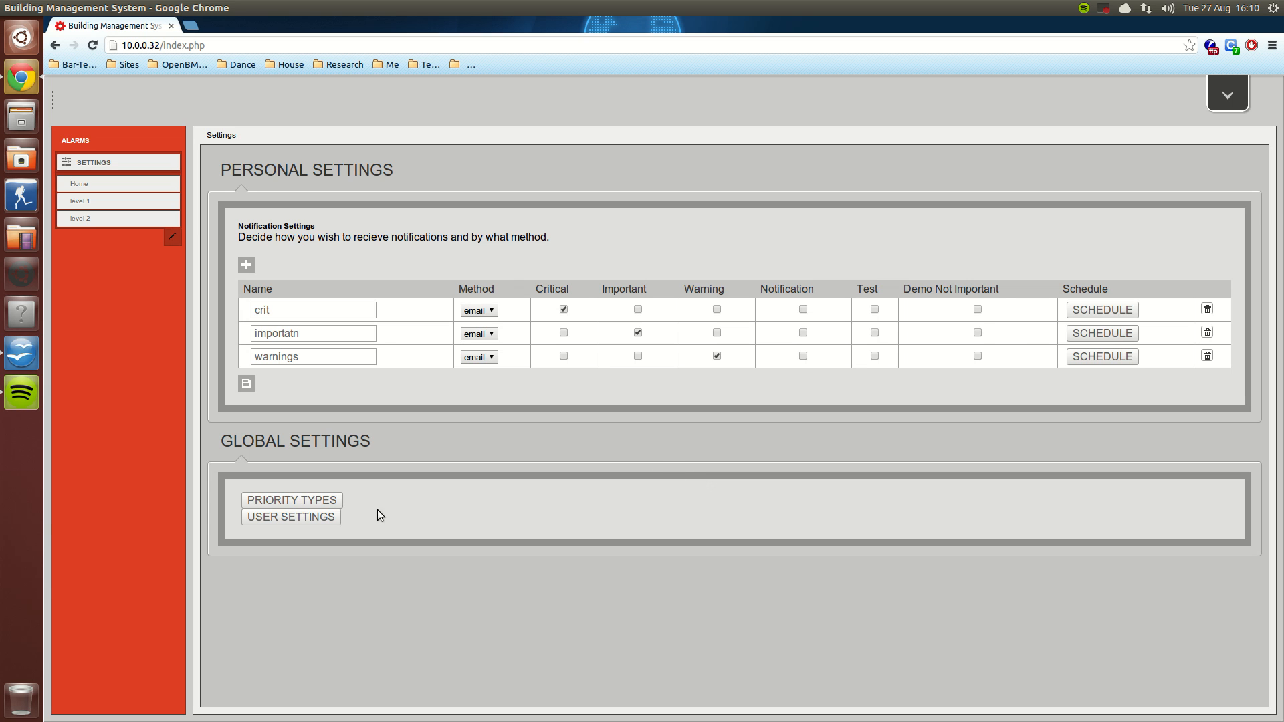
Step: Look through the list of accounts in the global user settings and close it
left_click(298, 517)
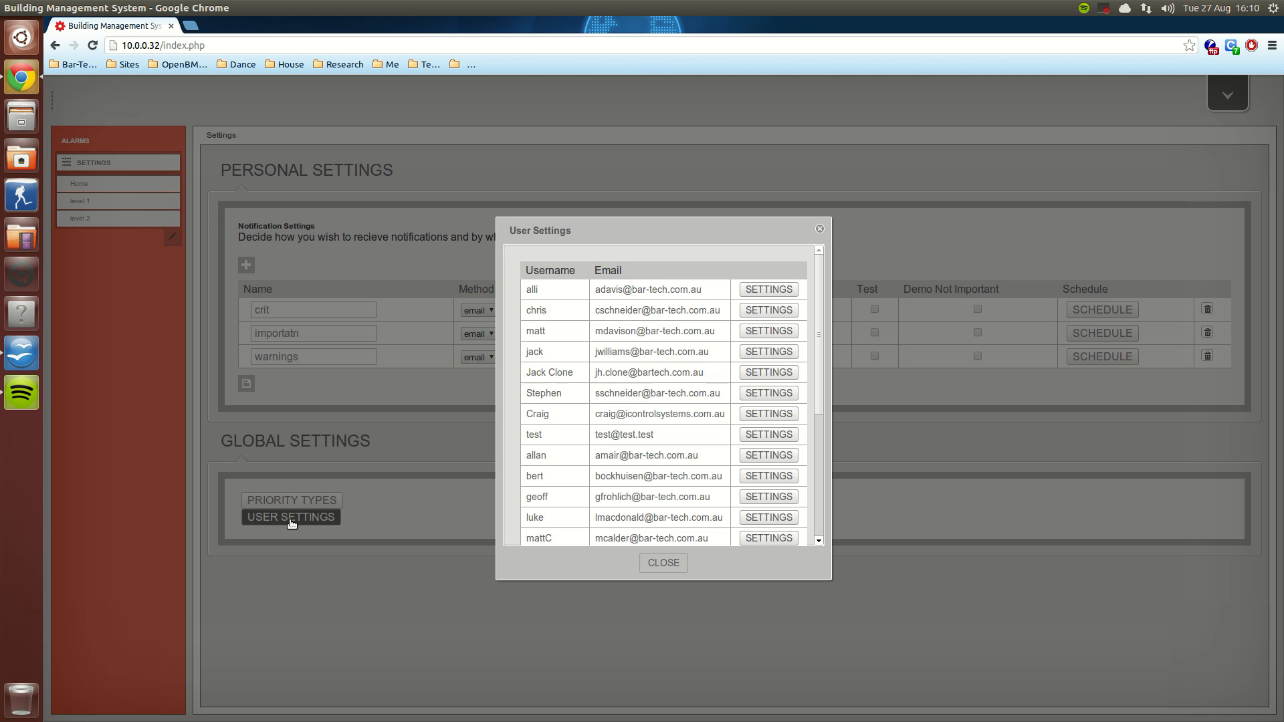
left_click_drag(818, 275, 821, 196)
left_click(662, 564)
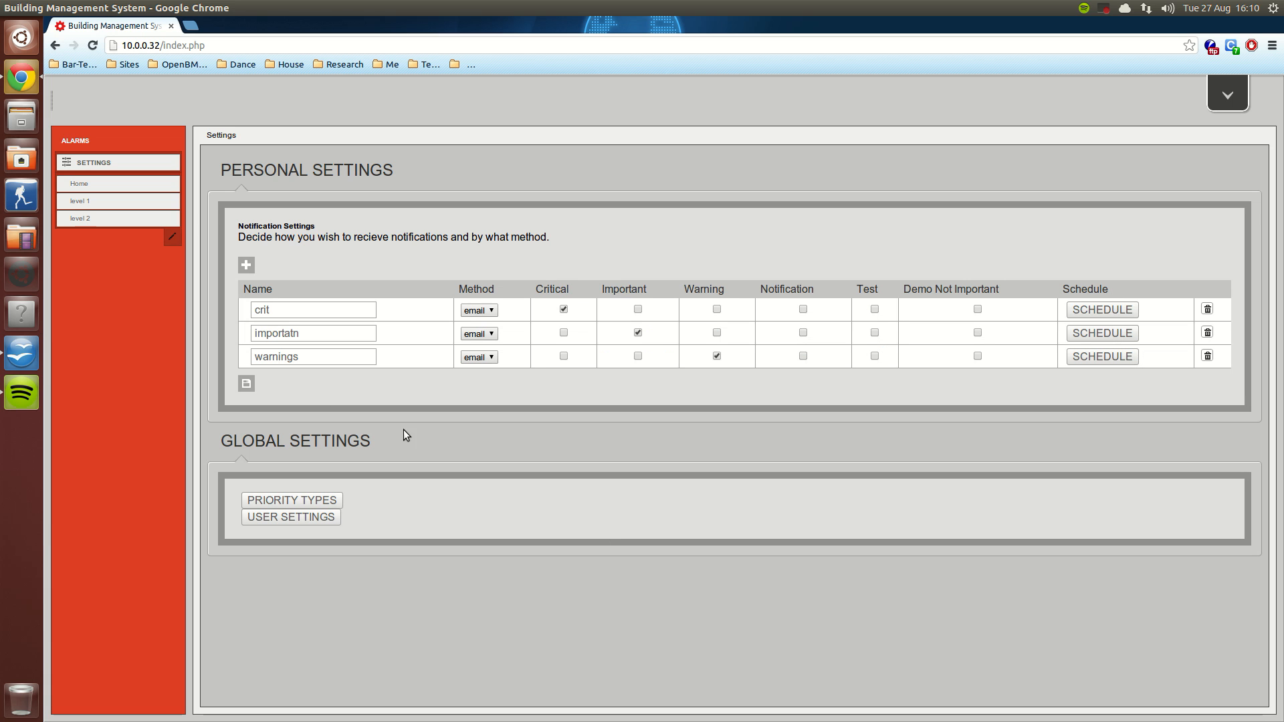
Step: Create a new location named Demo under level 1 in the folder/group manager
left_click(97, 201)
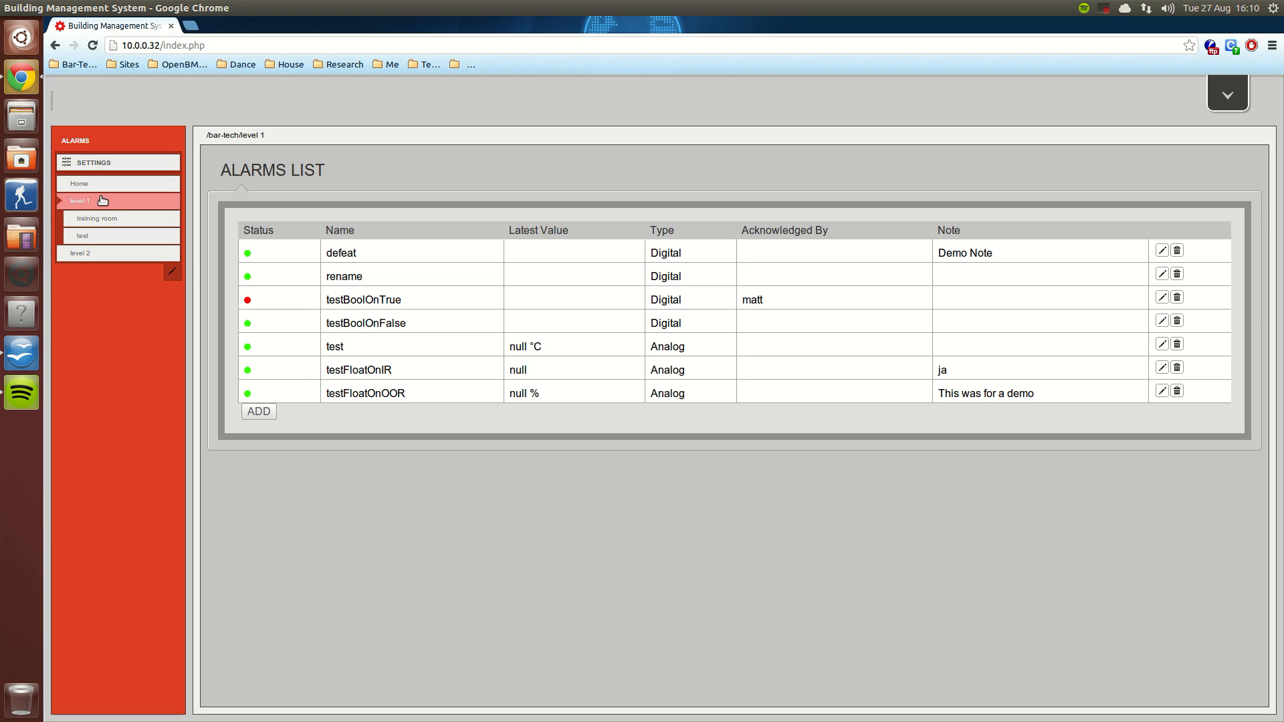
left_click(122, 218)
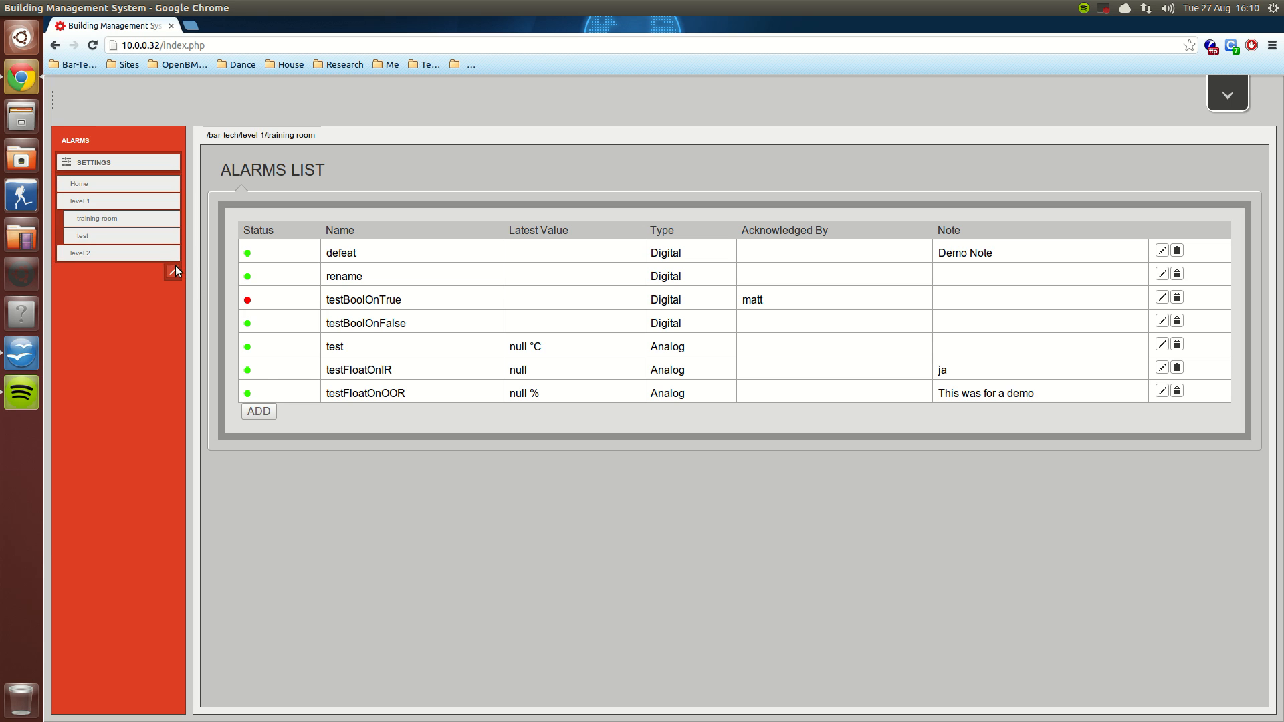
left_click(173, 271)
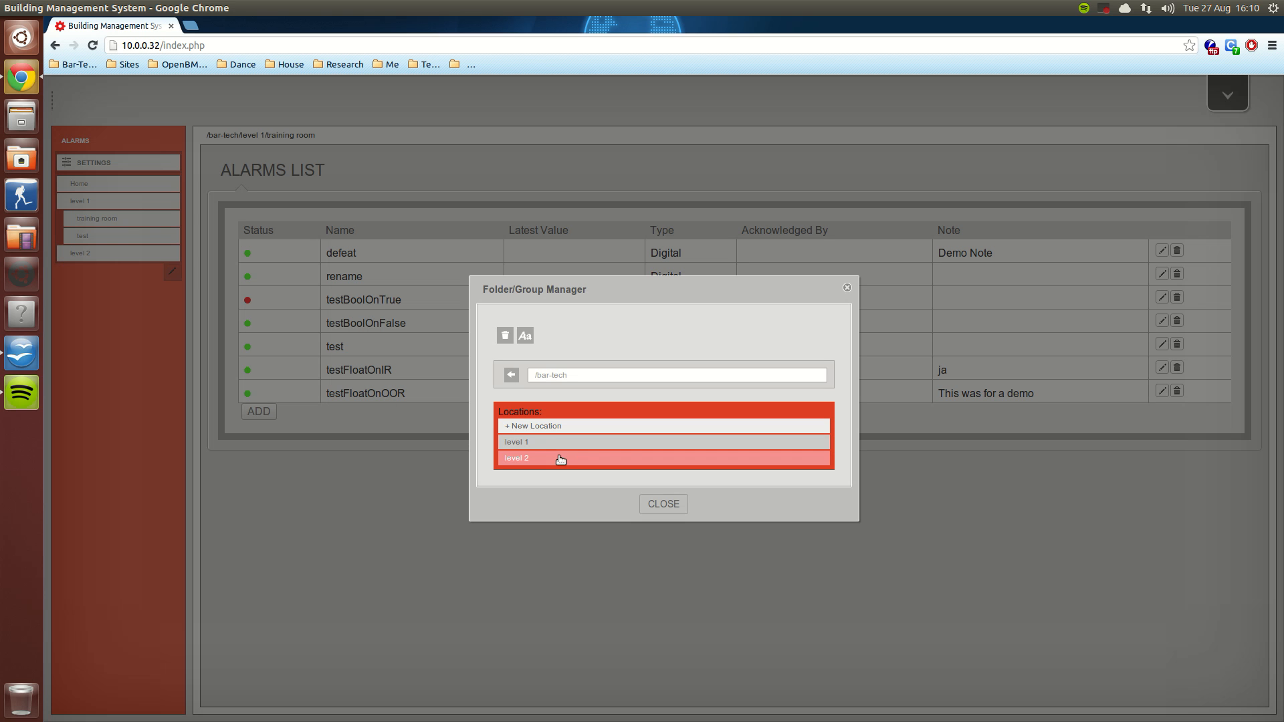
left_click(538, 427)
left_click(662, 403)
type("Demo")
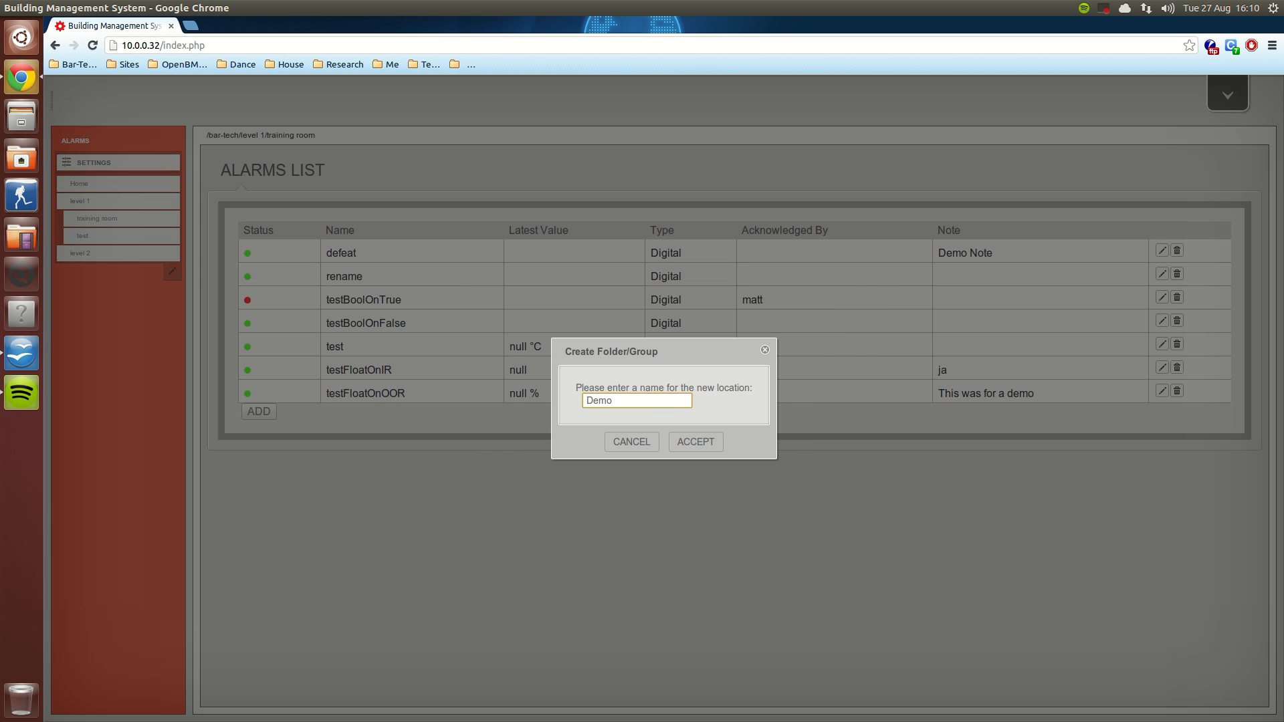
left_click(681, 441)
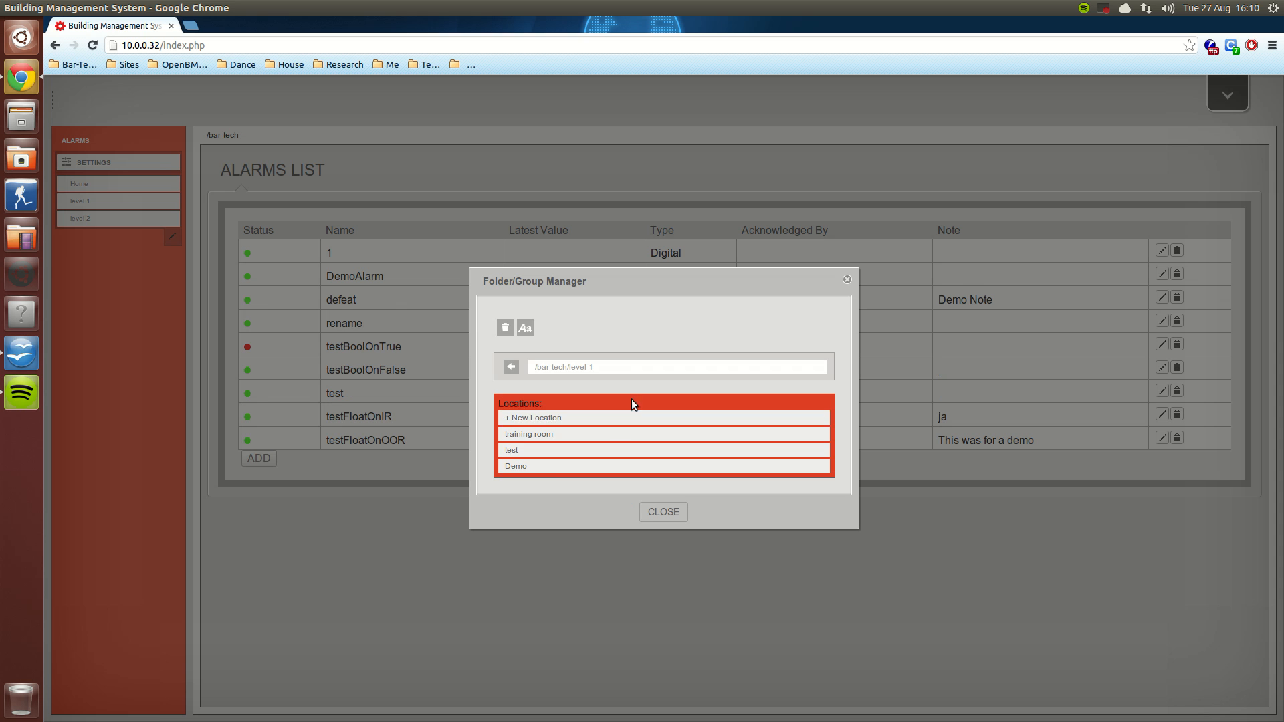
left_click(662, 512)
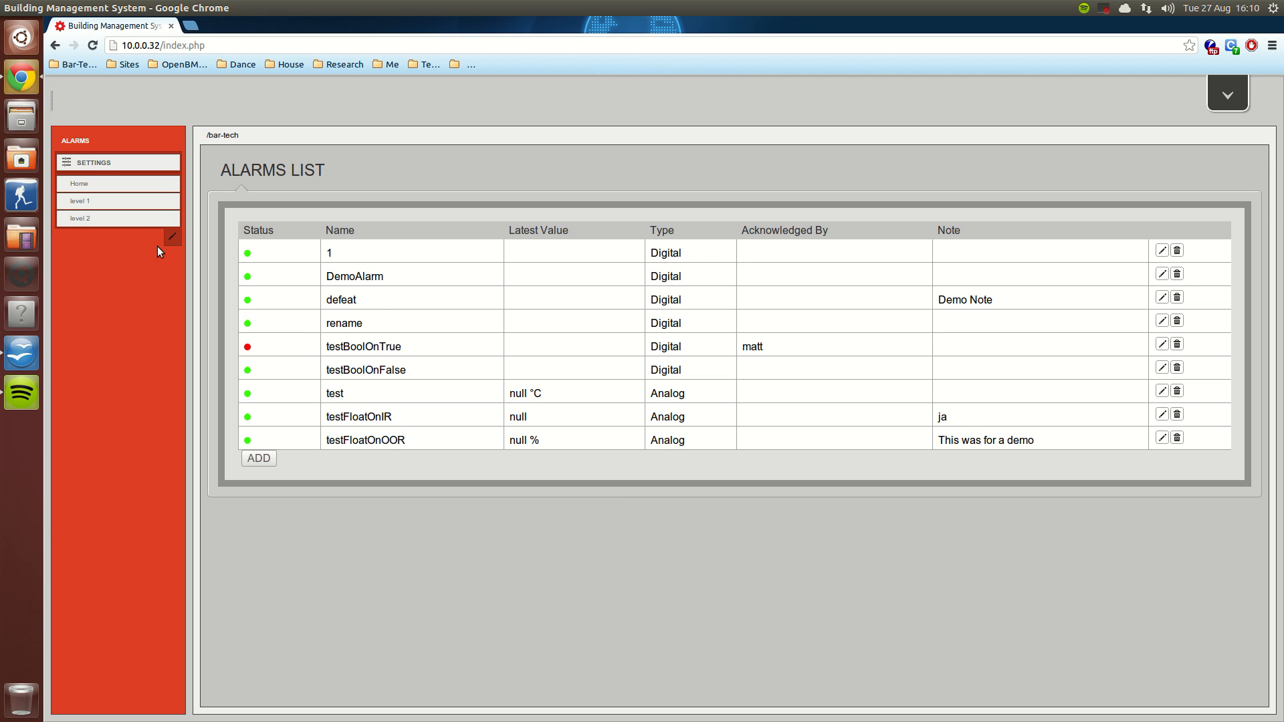
Step: Add a digital alarm named BooleanAlarm to the level 1 Demo location, sending on True with a "Demo Test" message, and save it
left_click(93, 201)
left_click(261, 248)
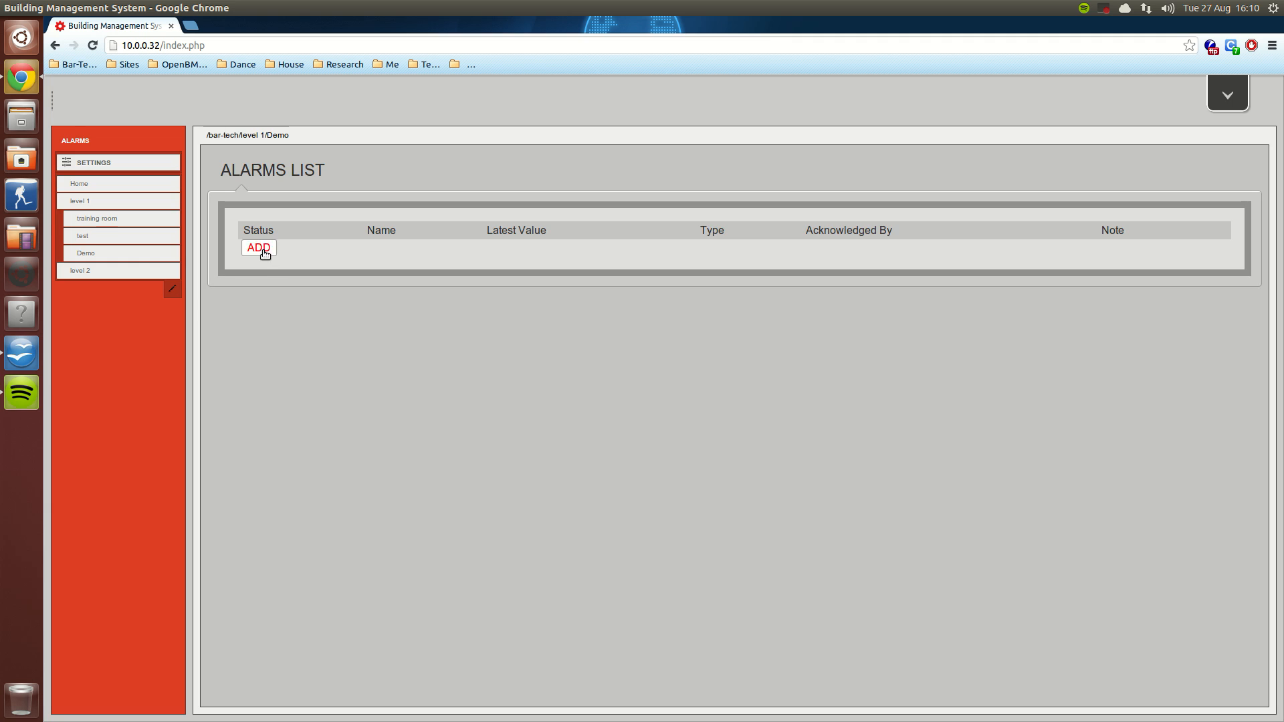
left_click(626, 401)
left_click(660, 360)
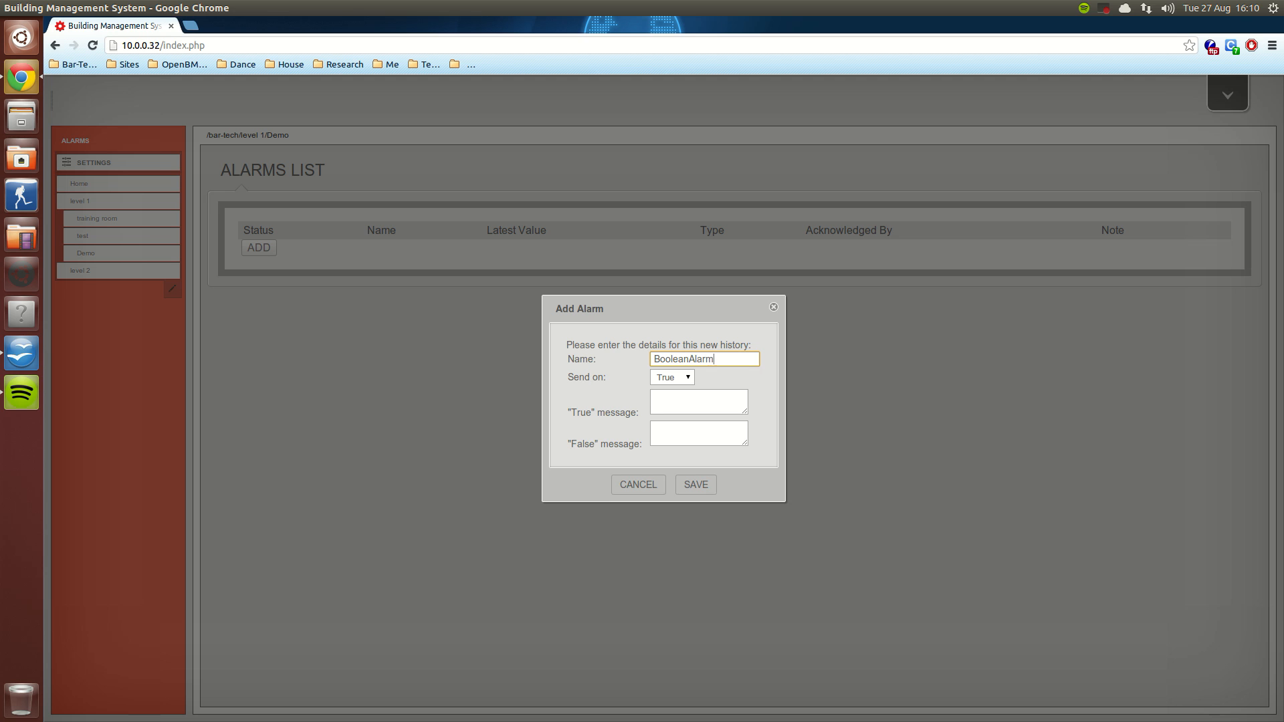
left_click(668, 405)
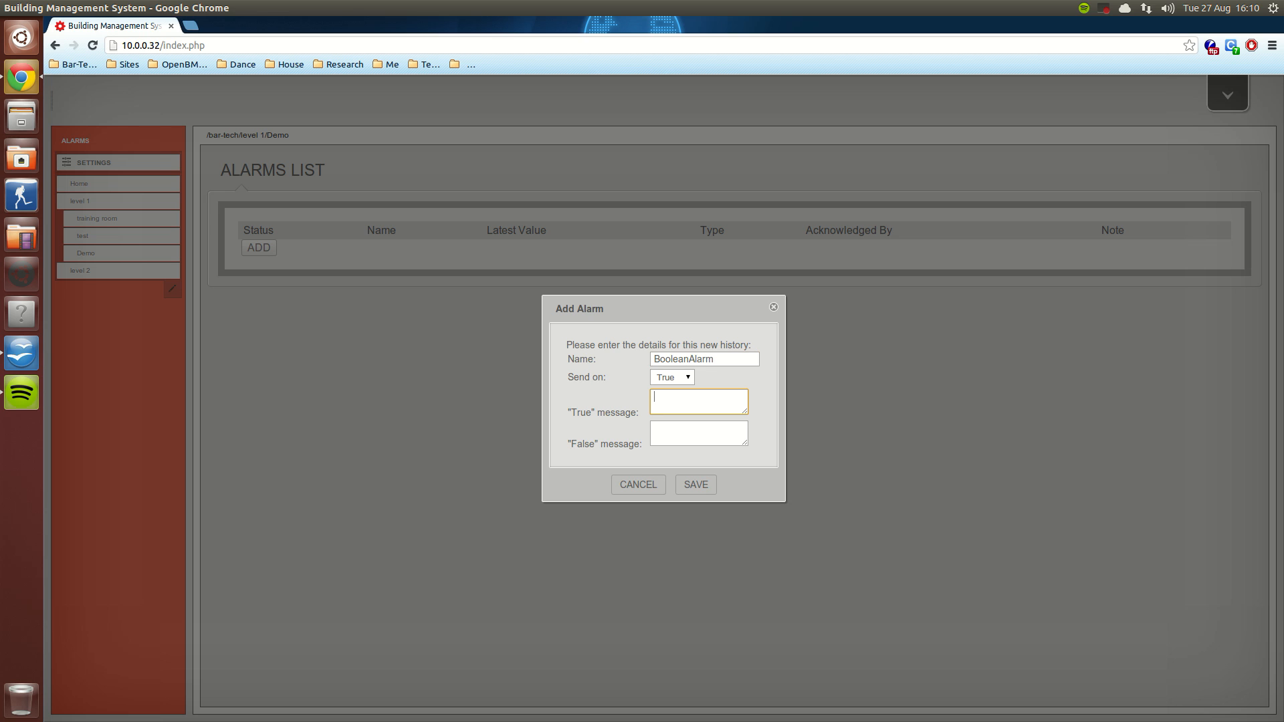
type("Demo Test Wor")
left_click(695, 486)
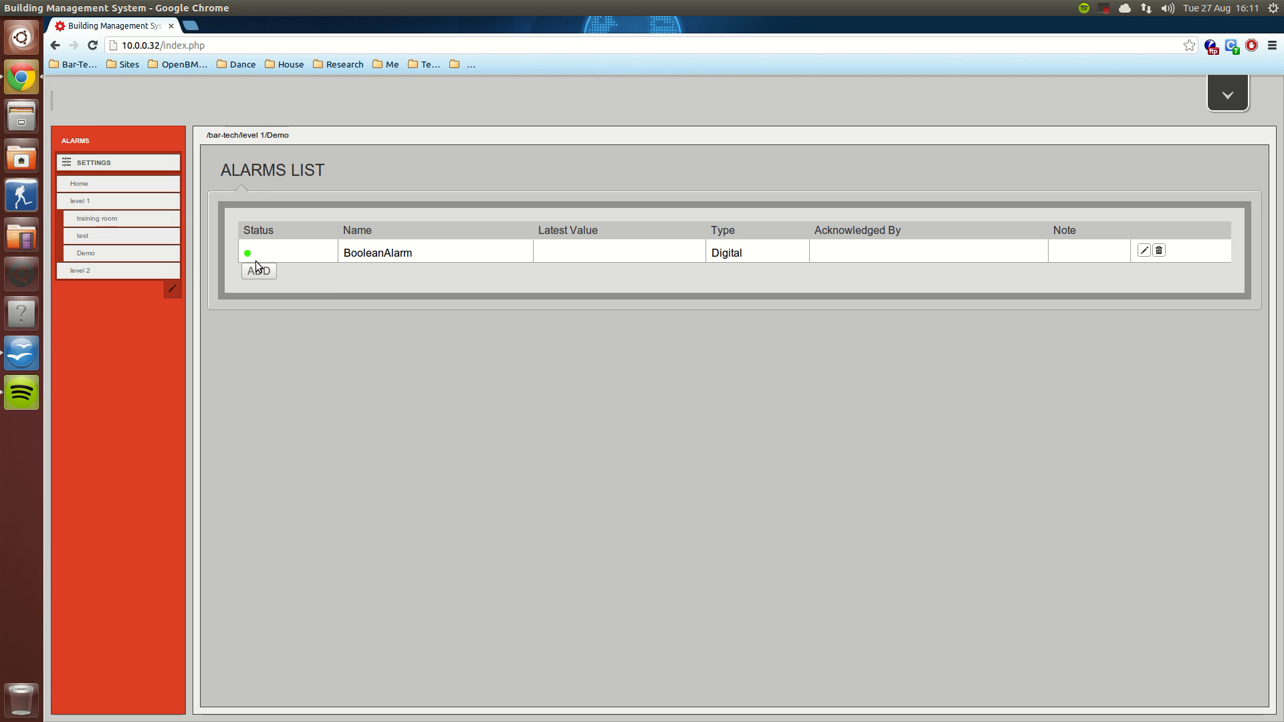
Step: Start a new analog alarm named "Analogue Test" in the Demo location with lower bound 20 and upper bound 25
left_click(261, 272)
left_click(687, 400)
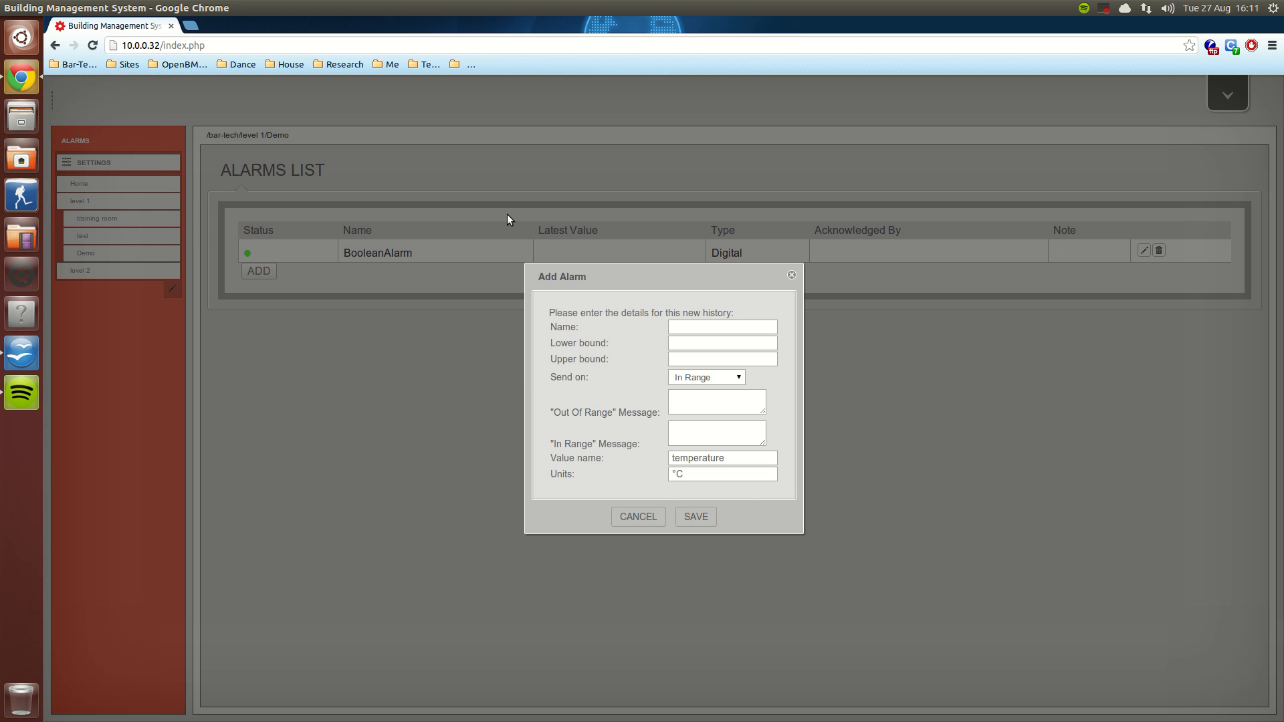
left_click(706, 327)
type("Analogue Test")
key("Tab")
type("20")
key("Tab")
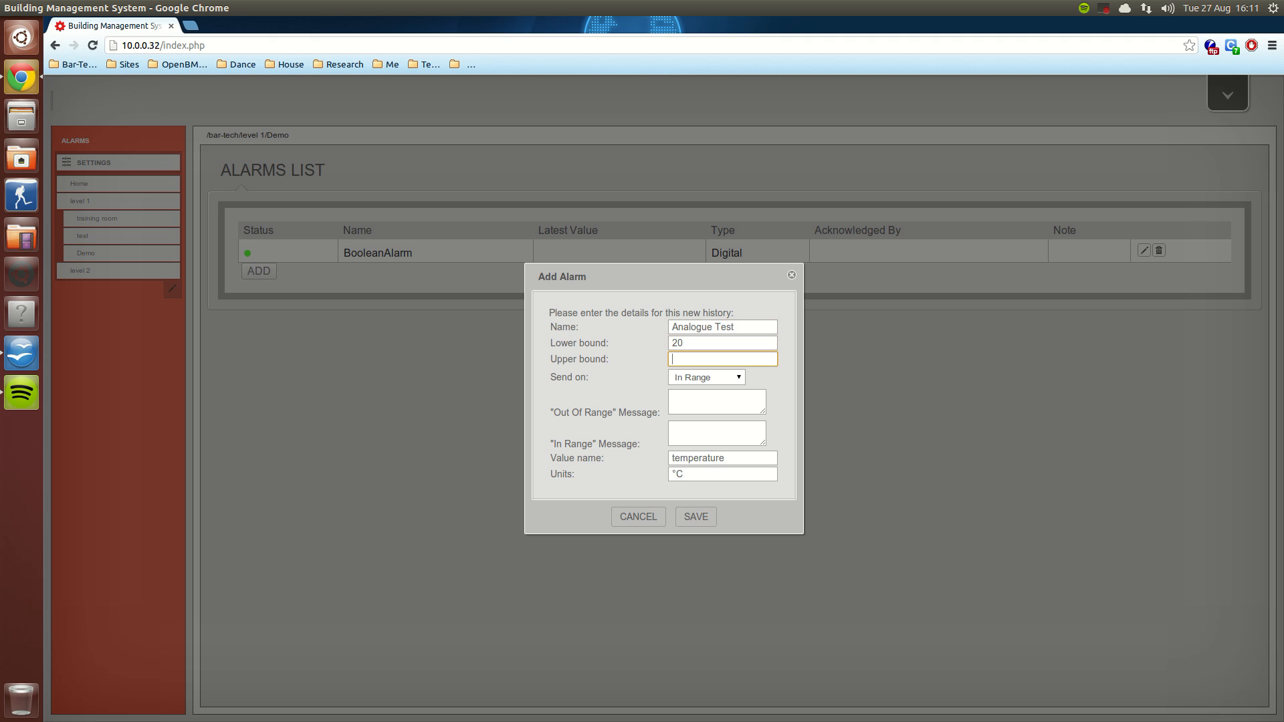
key("Tab")
Step: Set the analog alarm to send on Out Of Range with the message "Temperature out of range", keep the temperature value in °C, and save
left_click(728, 382)
left_click(720, 410)
left_click(721, 381)
left_click(711, 402)
left_click(708, 403)
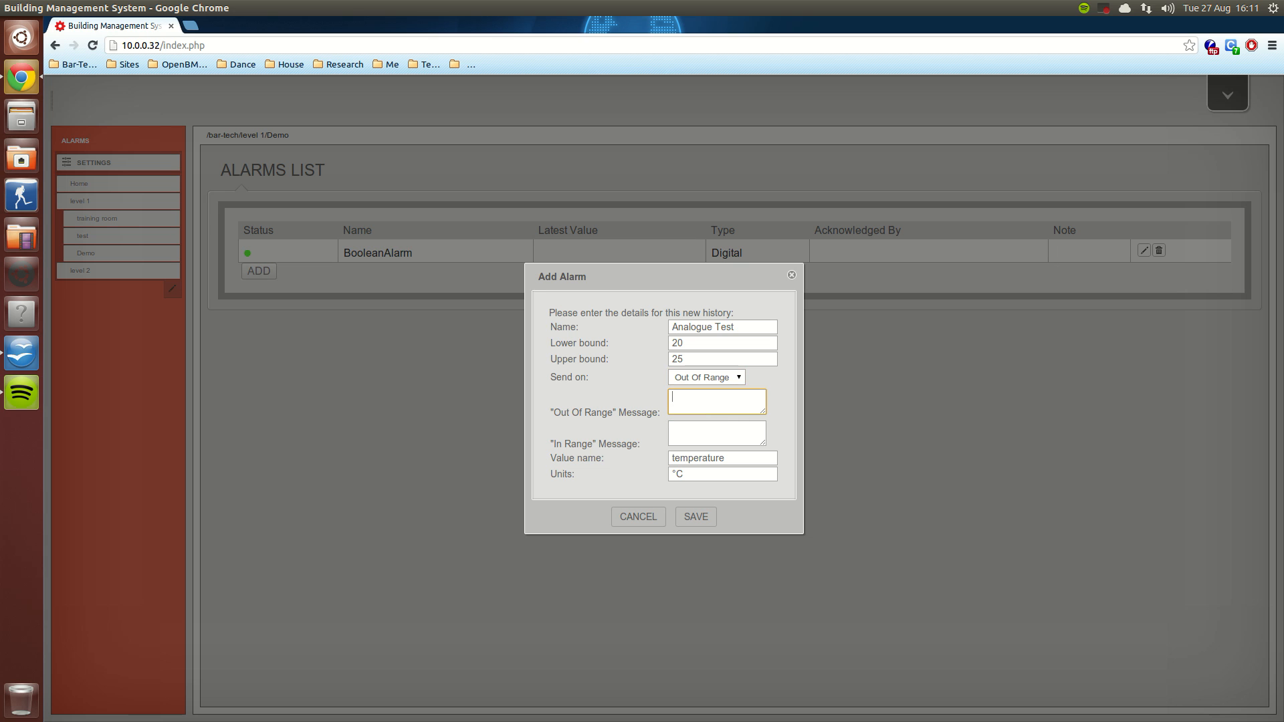
type("Temperature out of range")
left_click(709, 474)
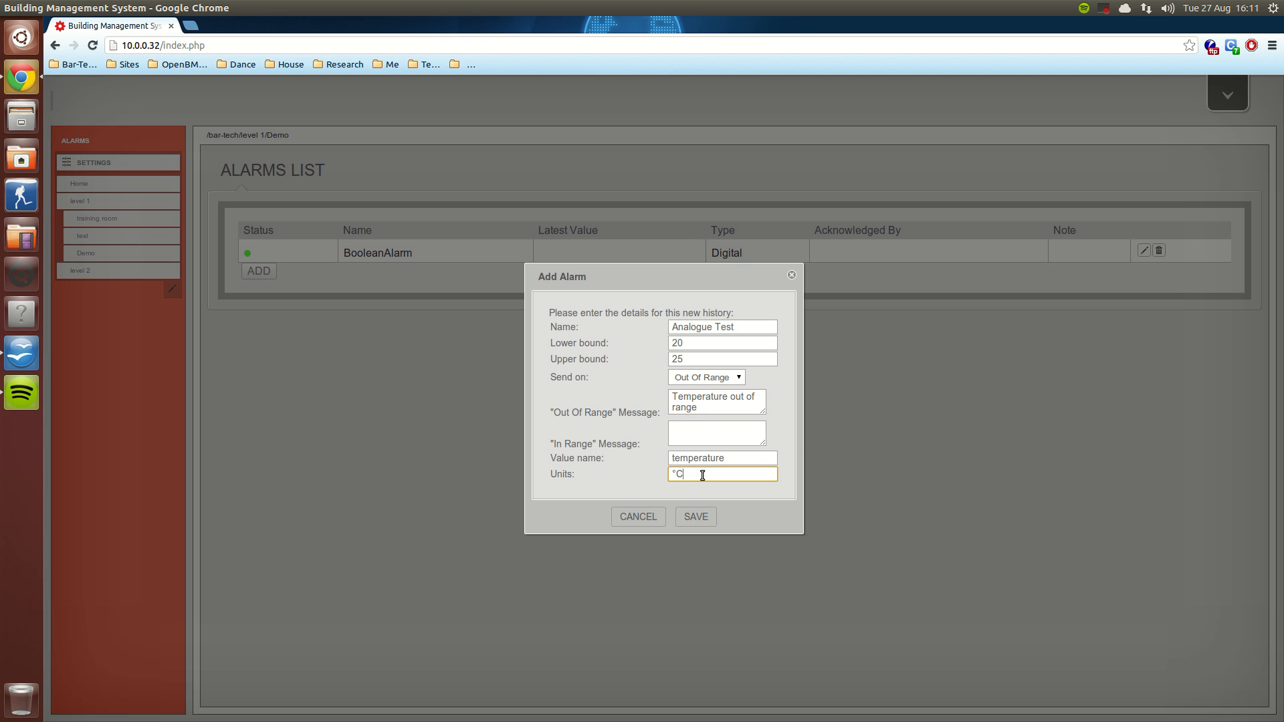
double_click(757, 462)
left_click(705, 522)
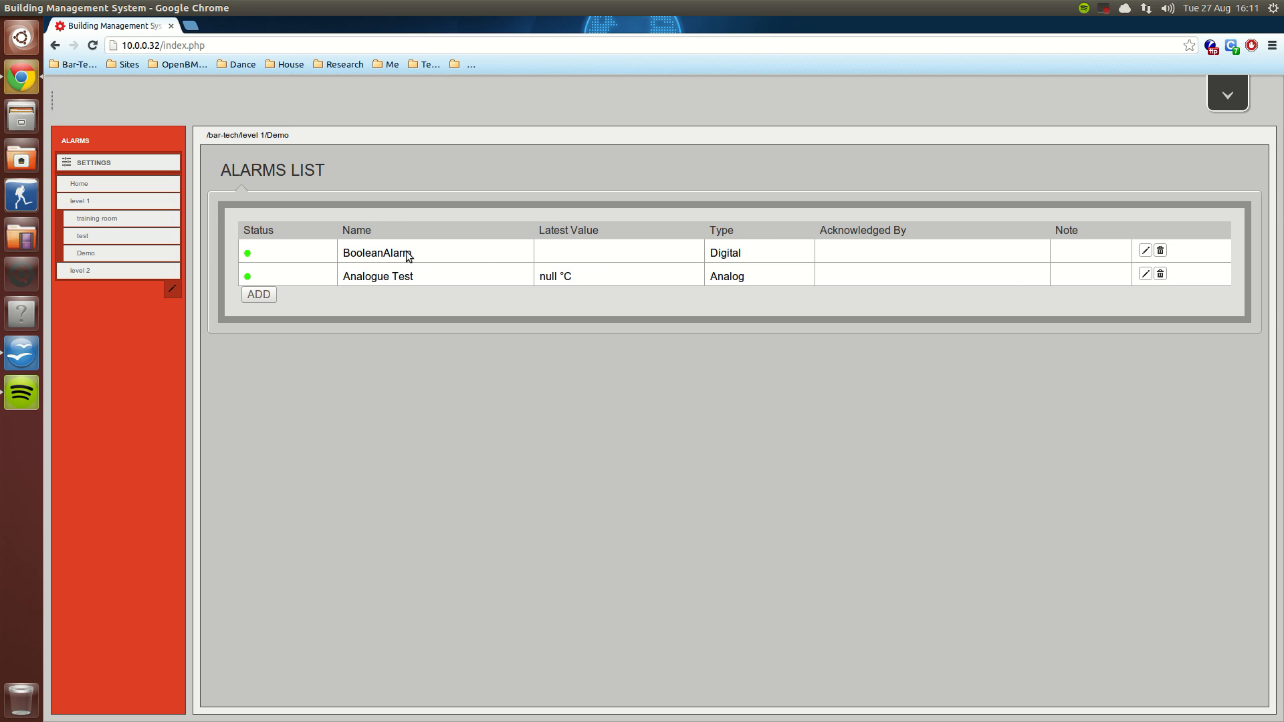
Step: Leave the alarms module and open the EasyIO program in the Programming tool
left_click(1228, 95)
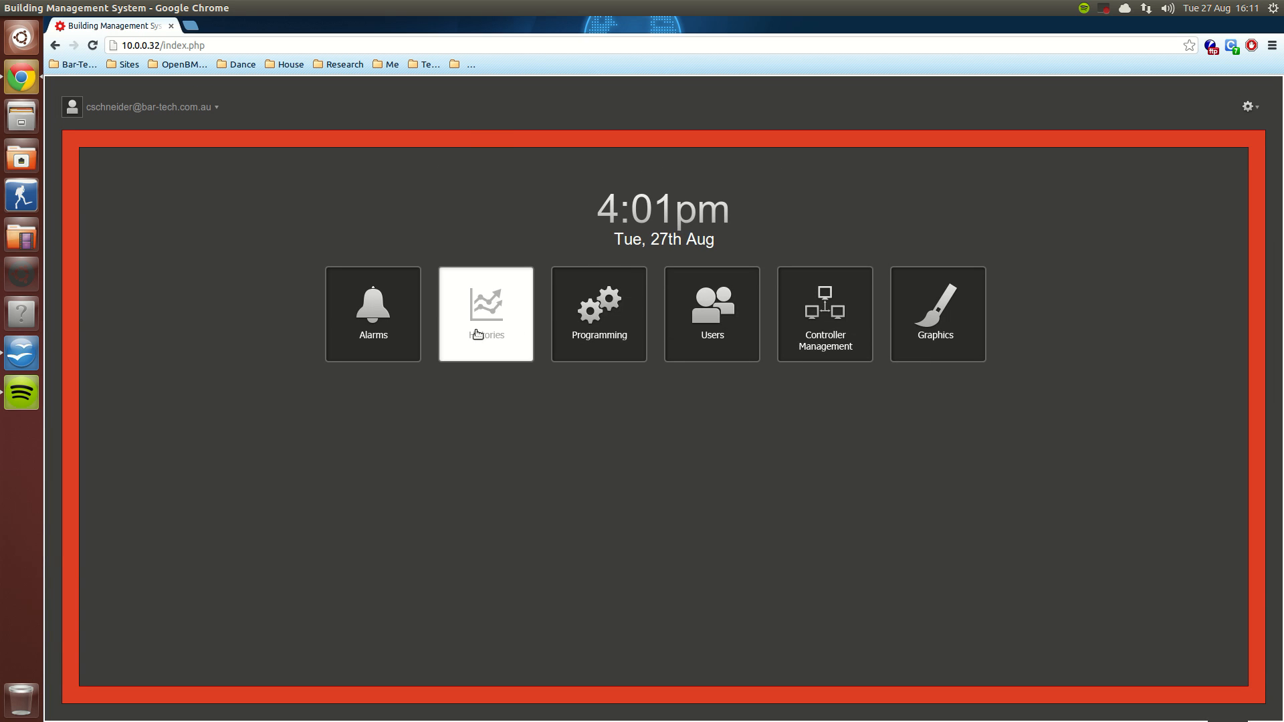
left_click(629, 314)
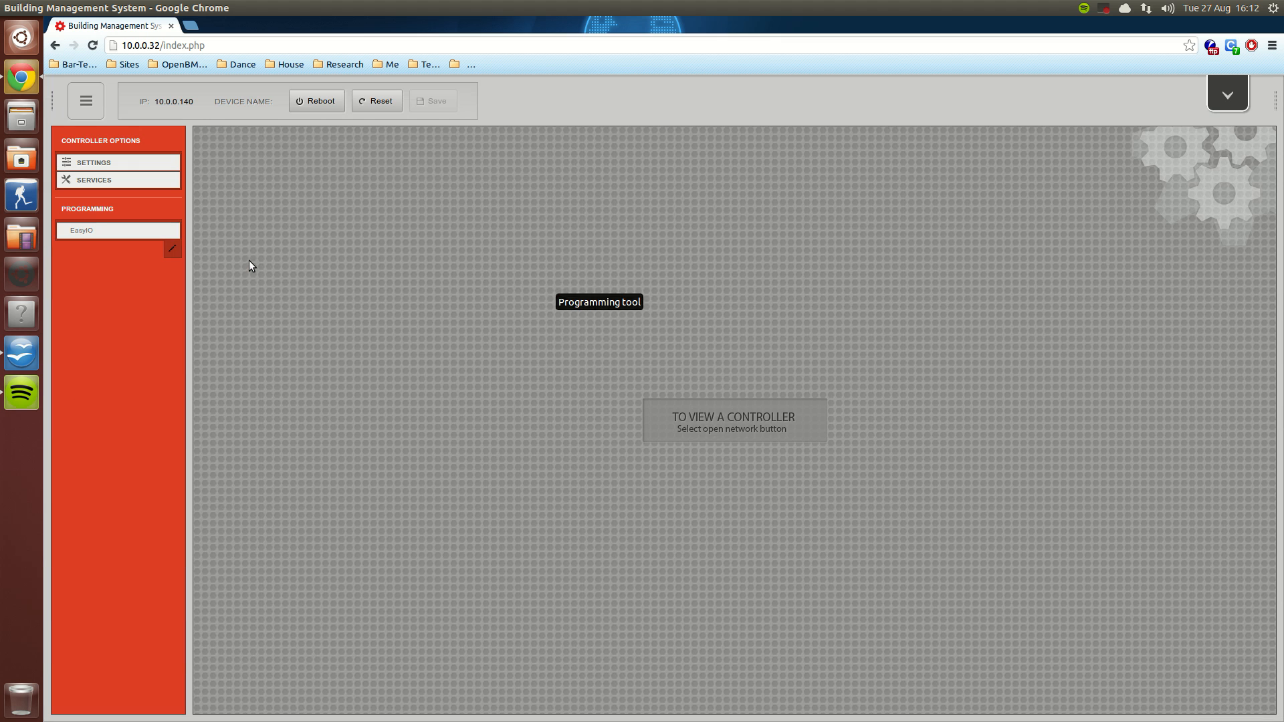
left_click(134, 231)
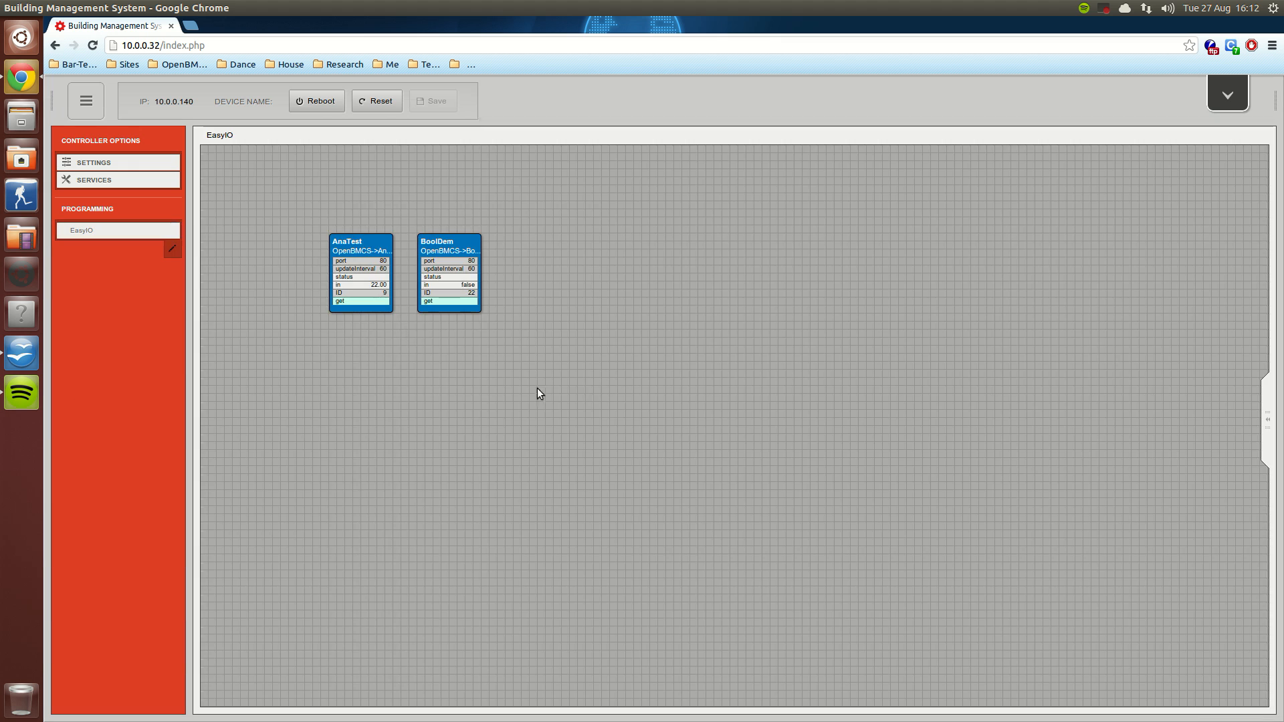
Step: Delete the existing AnaTest and BoolDem blocks from the EasyIO canvas
left_click_drag(594, 392, 303, 202)
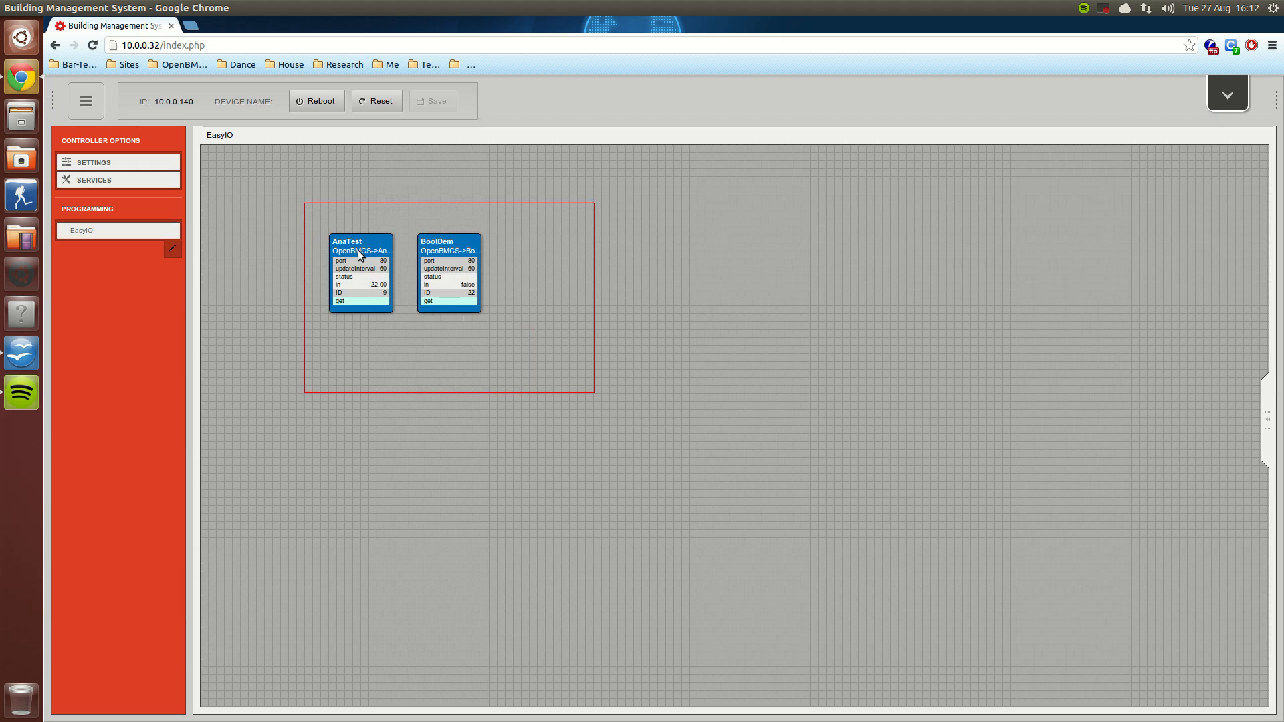
right_click(359, 249)
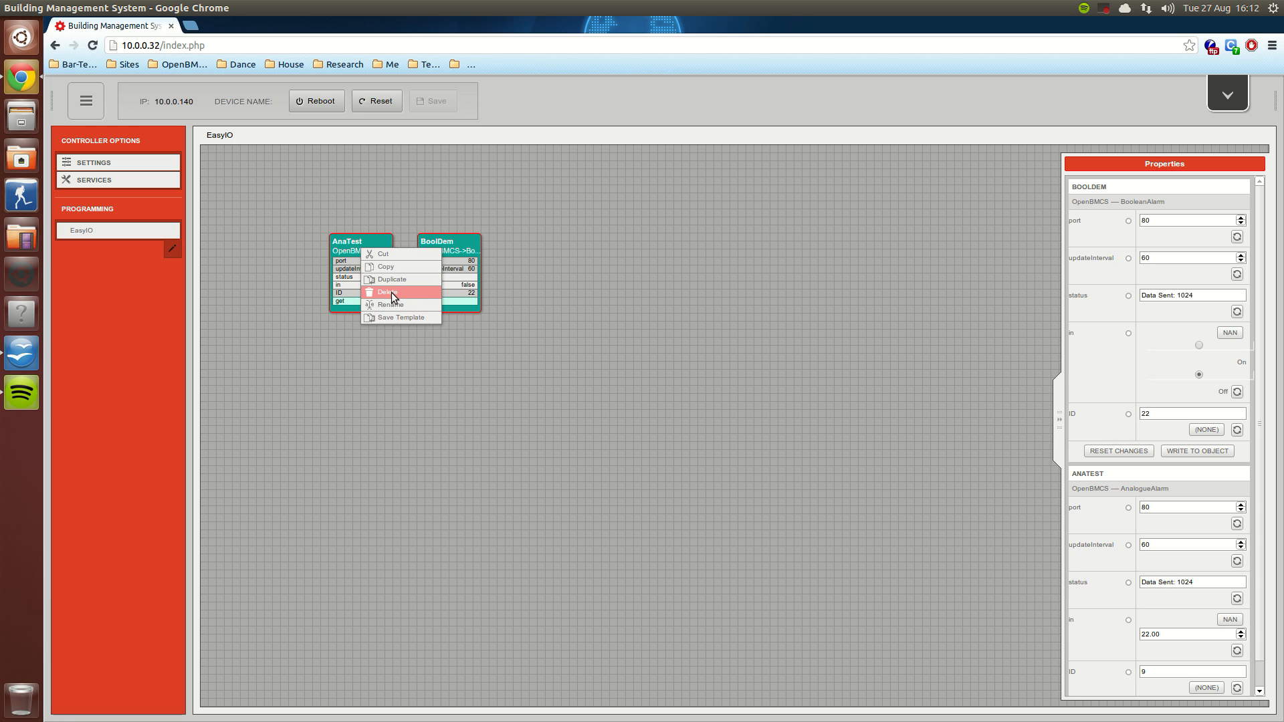
left_click(419, 292)
Step: Try to add an OpenBMCS AnalogueAlarm object named AnaDemo to the empty EasyIO canvas
right_click(339, 187)
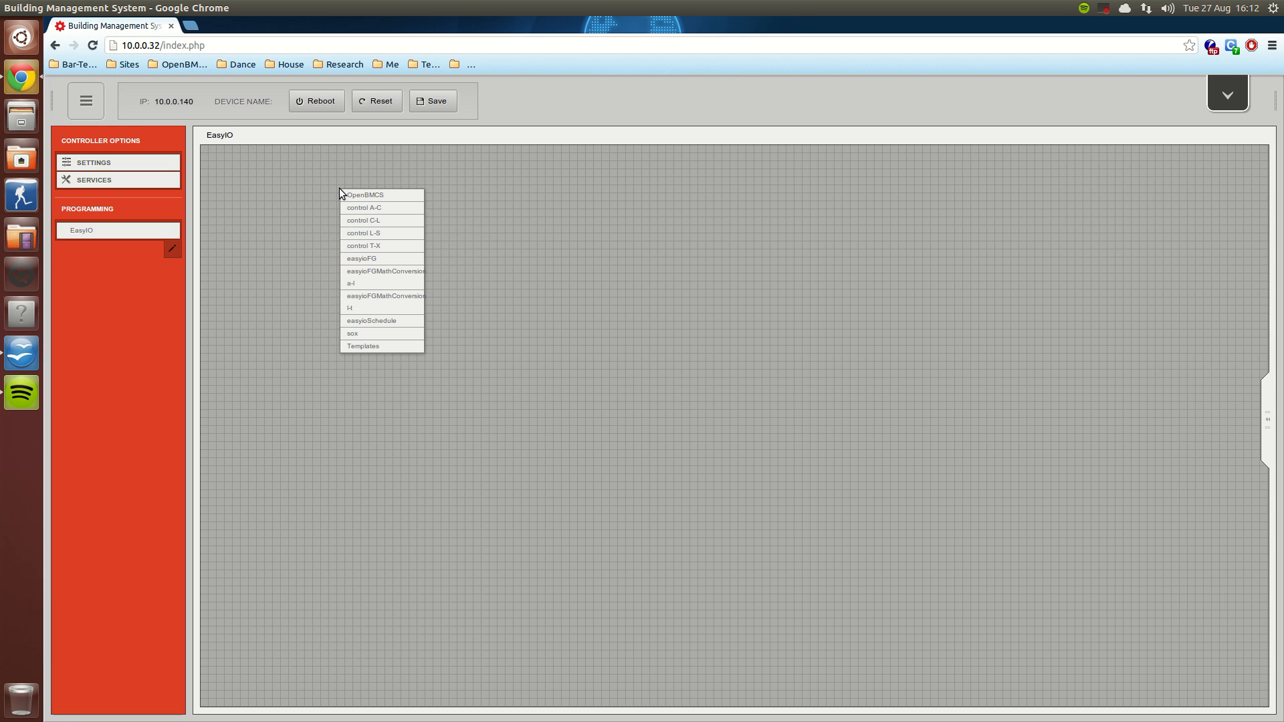
mouse_move(351, 196)
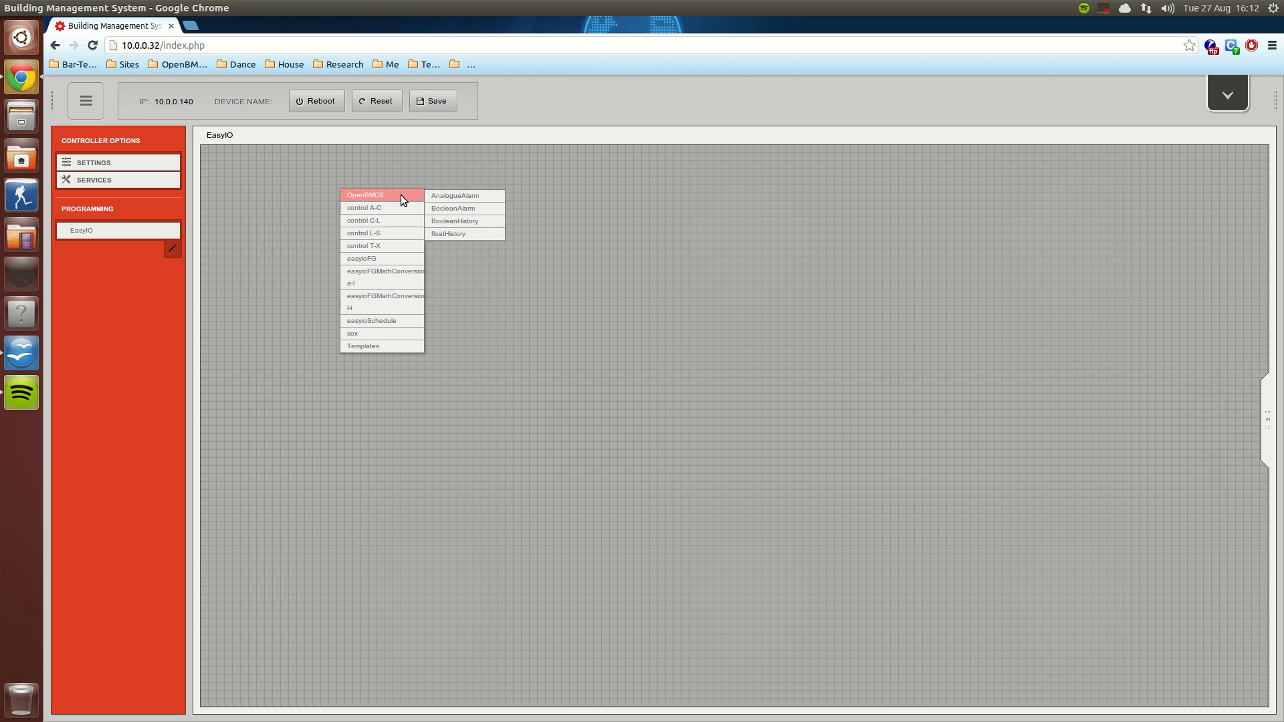
left_click(451, 198)
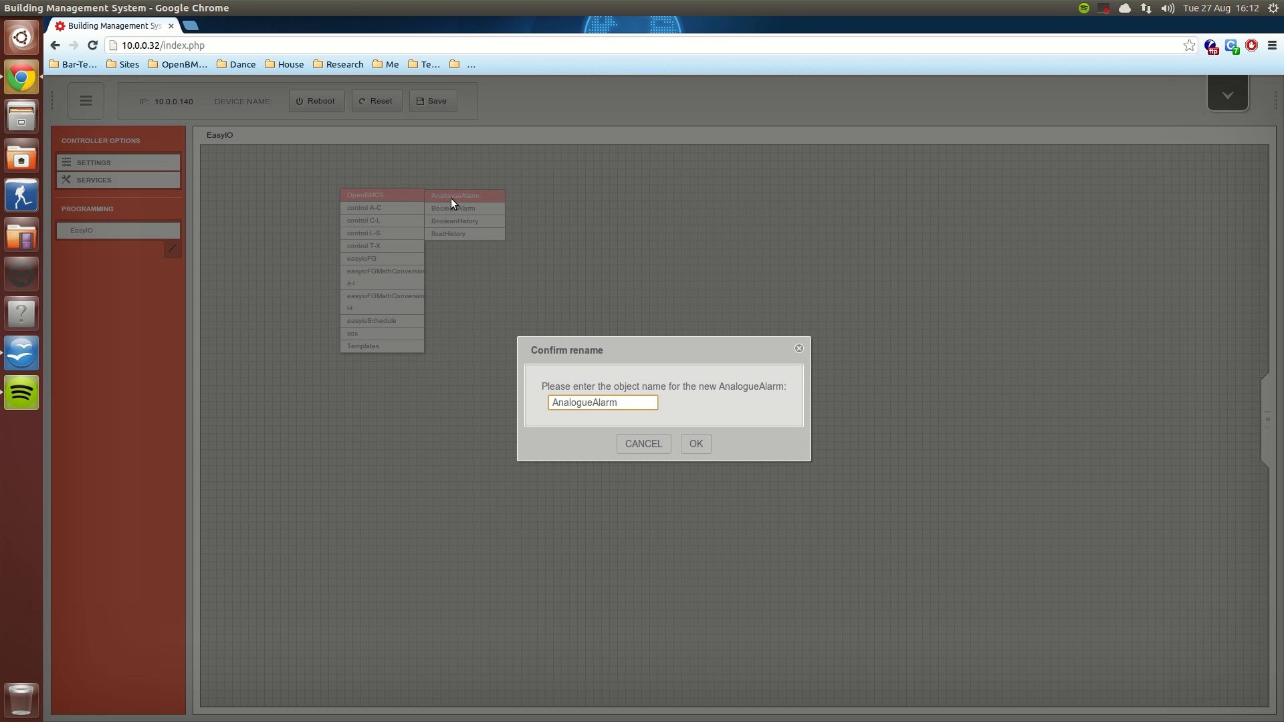
left_click_drag(627, 404, 570, 404)
type("a")
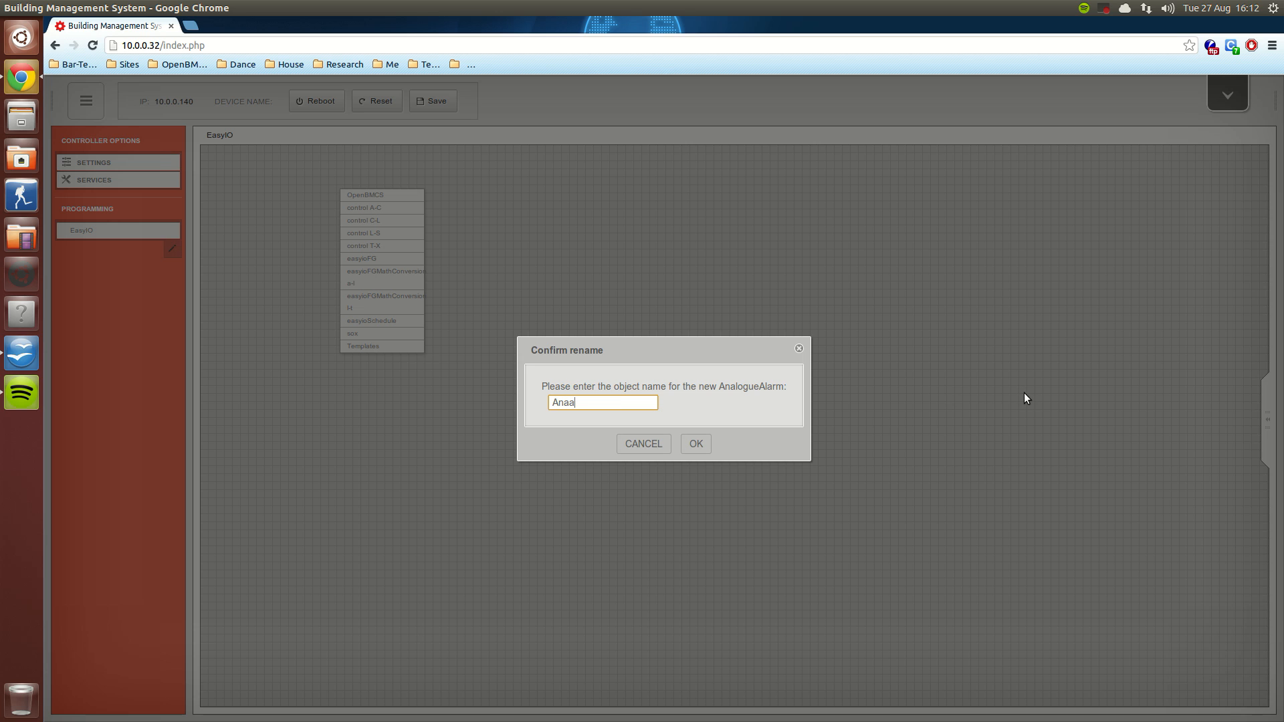
key("BackSpace")
type("Demo")
left_click(695, 446)
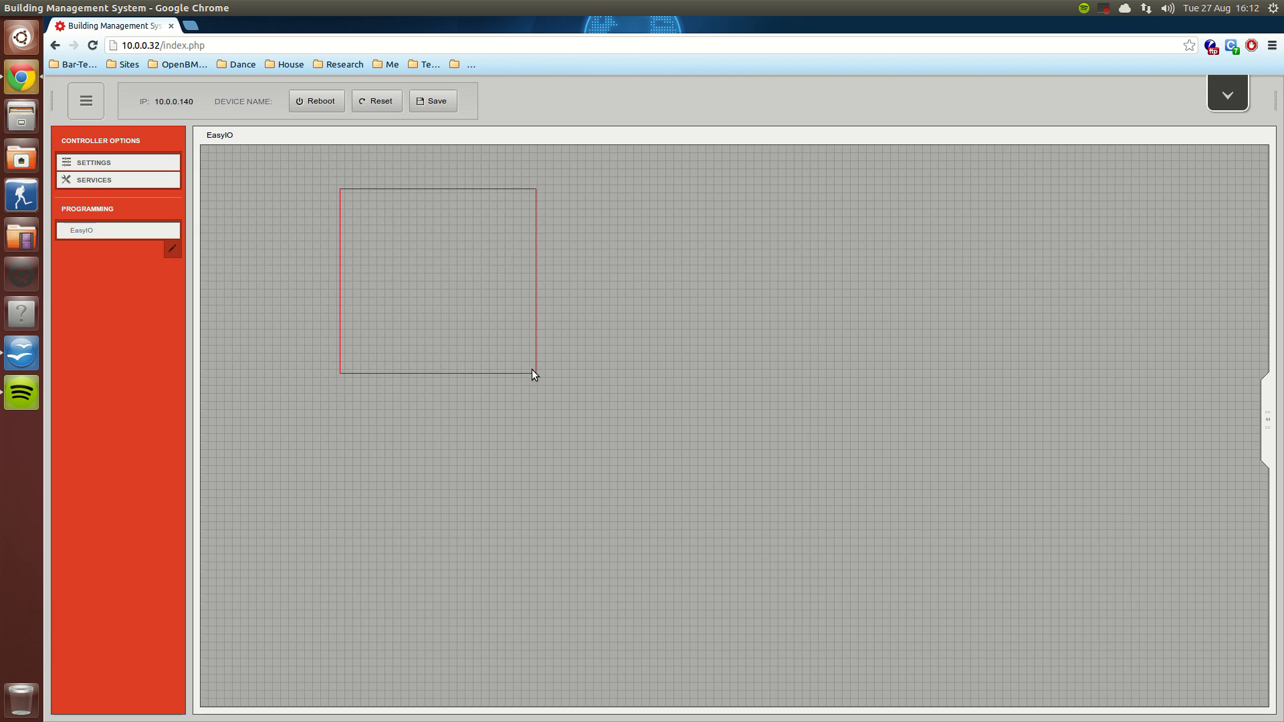
left_click(535, 371)
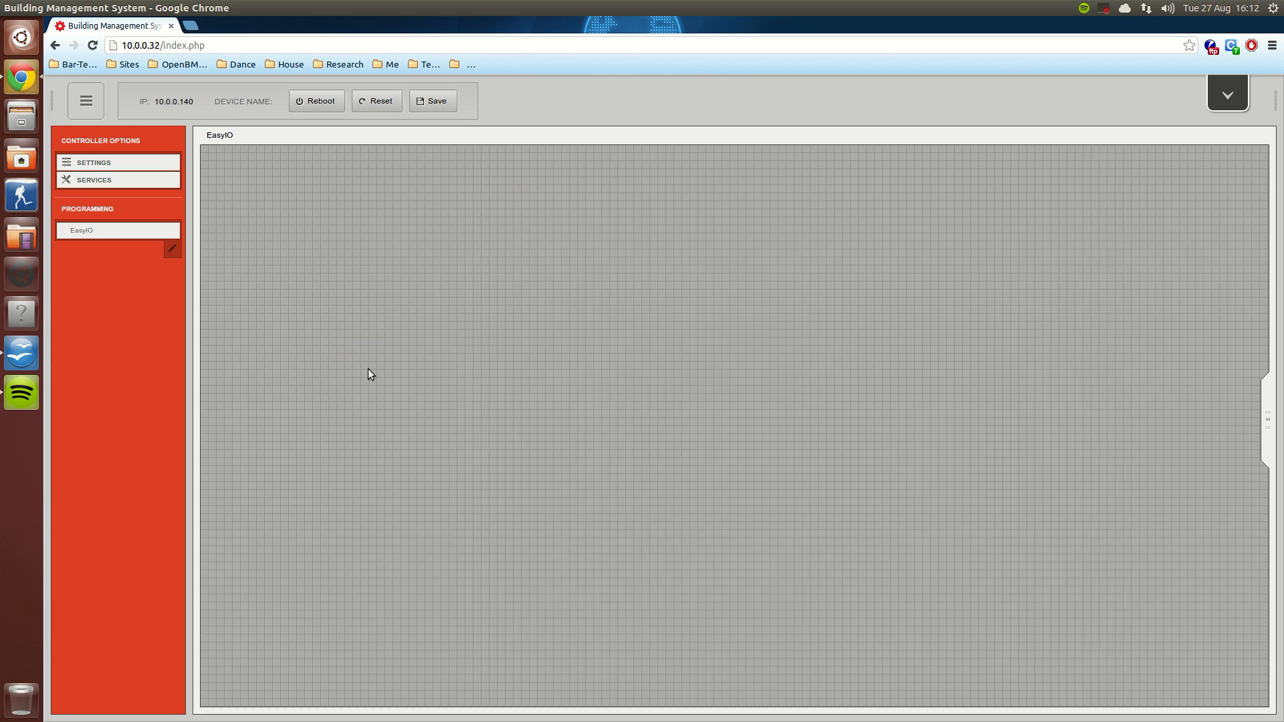
Step: Add an OpenBMCS BooleanAlarm object named BoolAlm to the EasyIO canvas
right_click(368, 370)
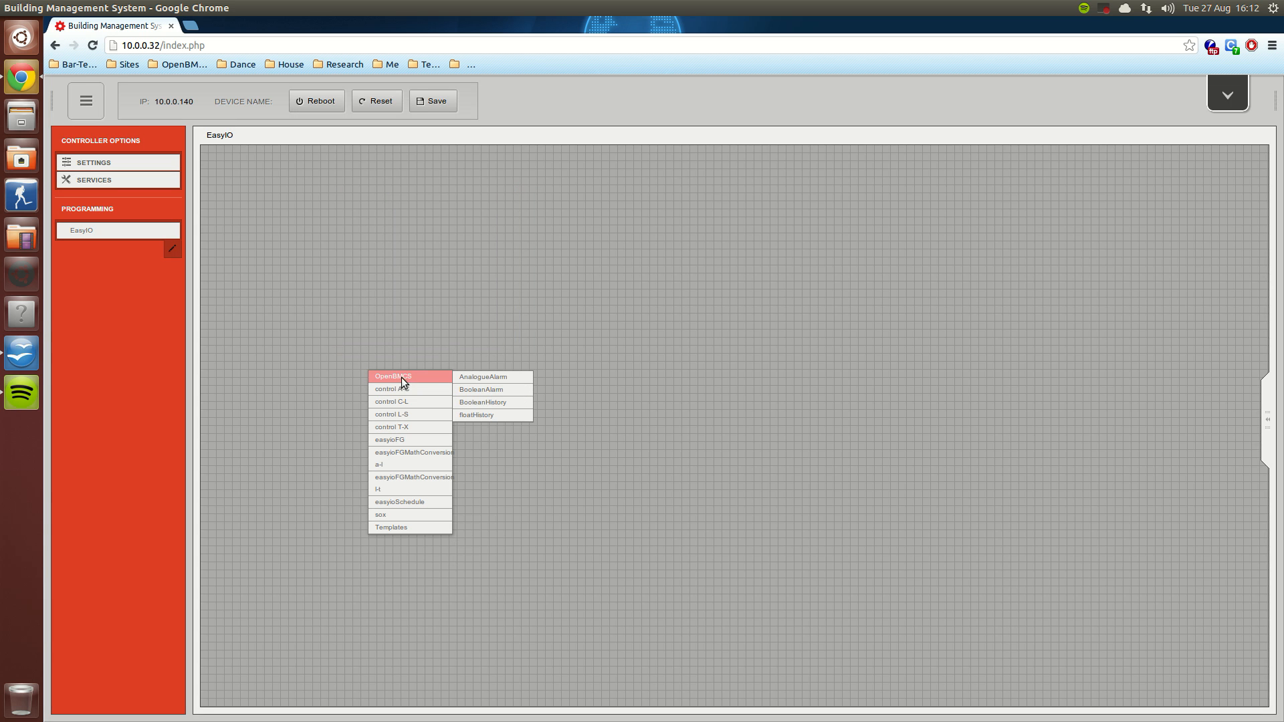
left_click(471, 391)
key("shift+Left")
key("shift+Left")
key("shift+Left")
key("shift+Left")
key("shift+Left")
key("shift+Left")
key("shift+Left")
key("shift+Left")
key("shift+Left")
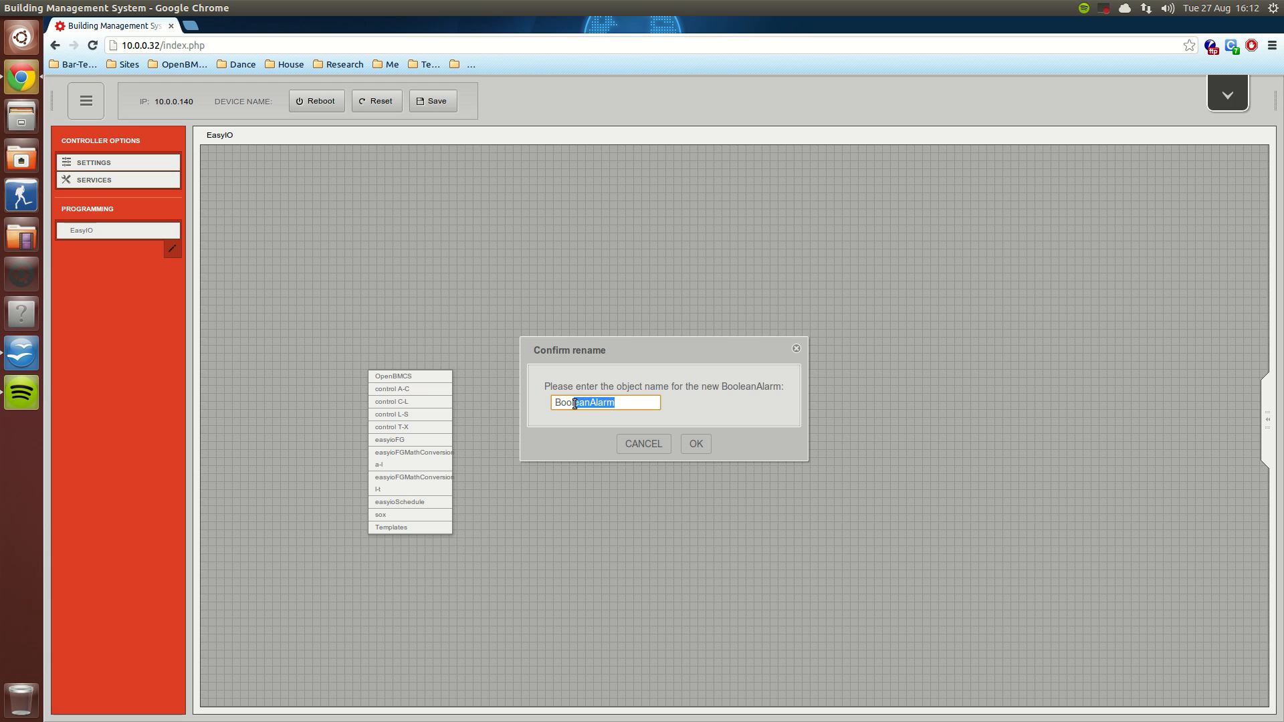
type("Al")
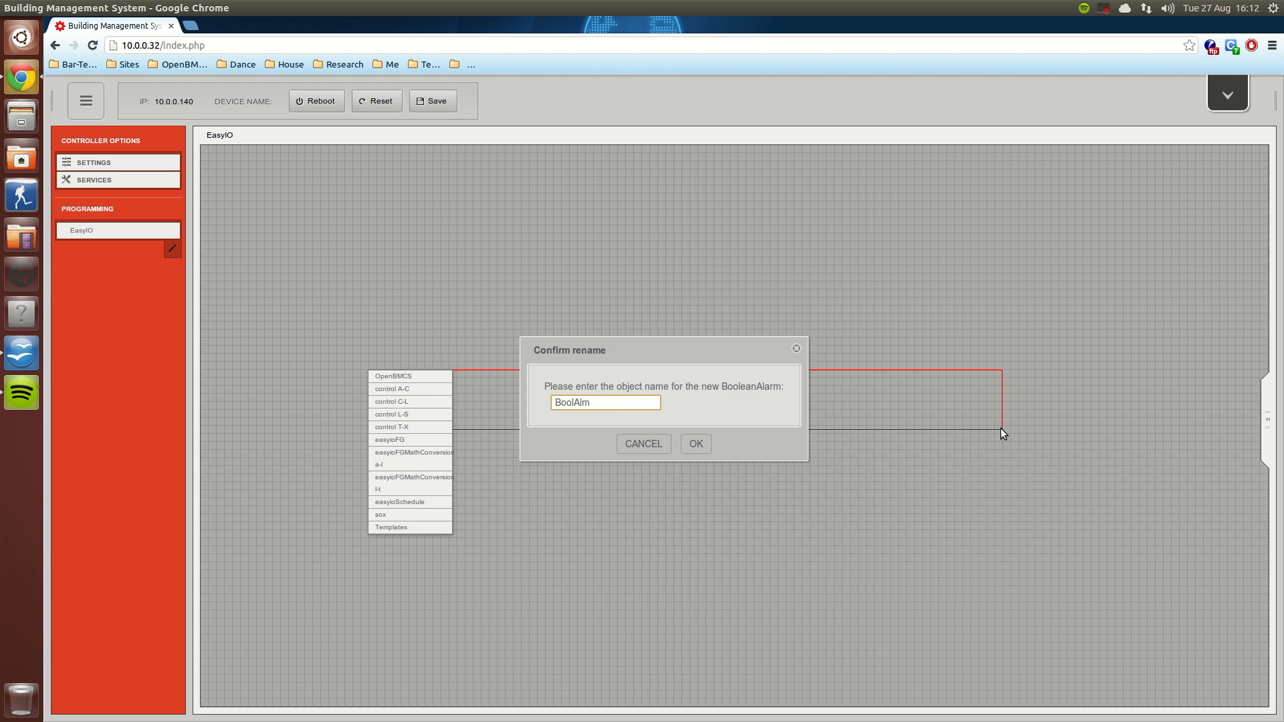
left_click(697, 445)
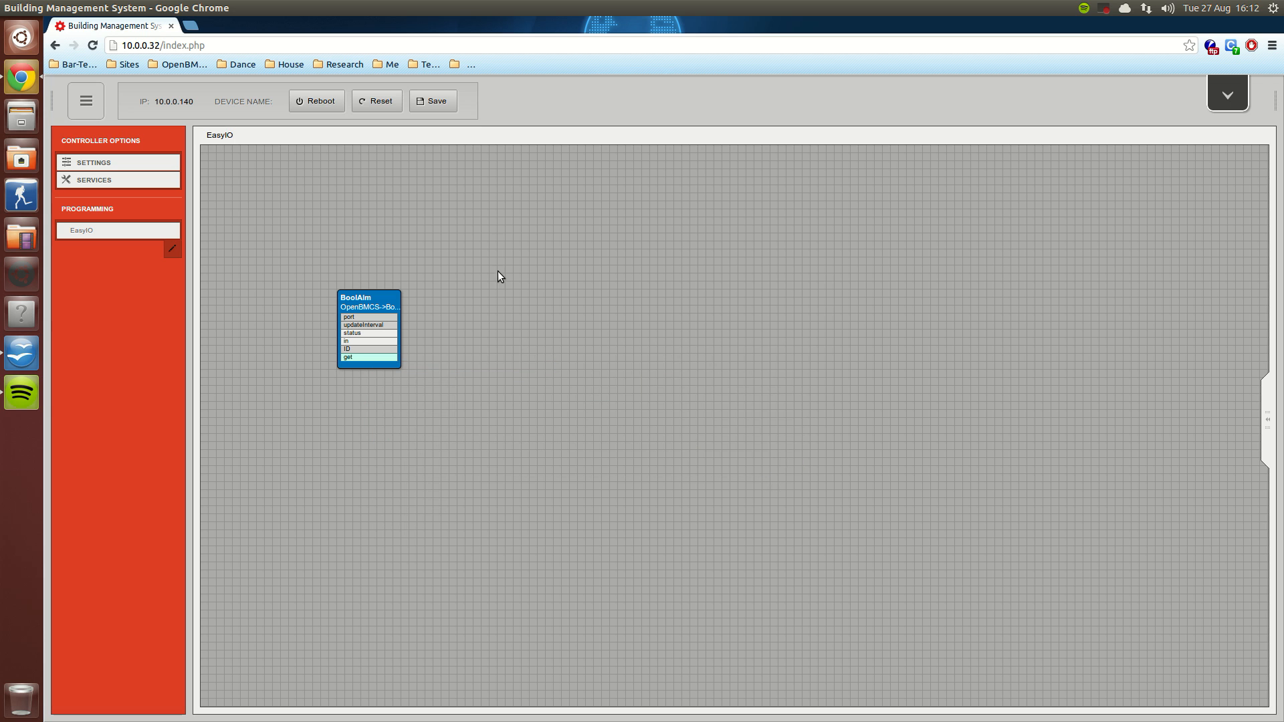
Step: Try again to add an OpenBMCS AnalogueAlarm object named AnaDemo beside the BoolAlm block
right_click(483, 212)
left_click(581, 221)
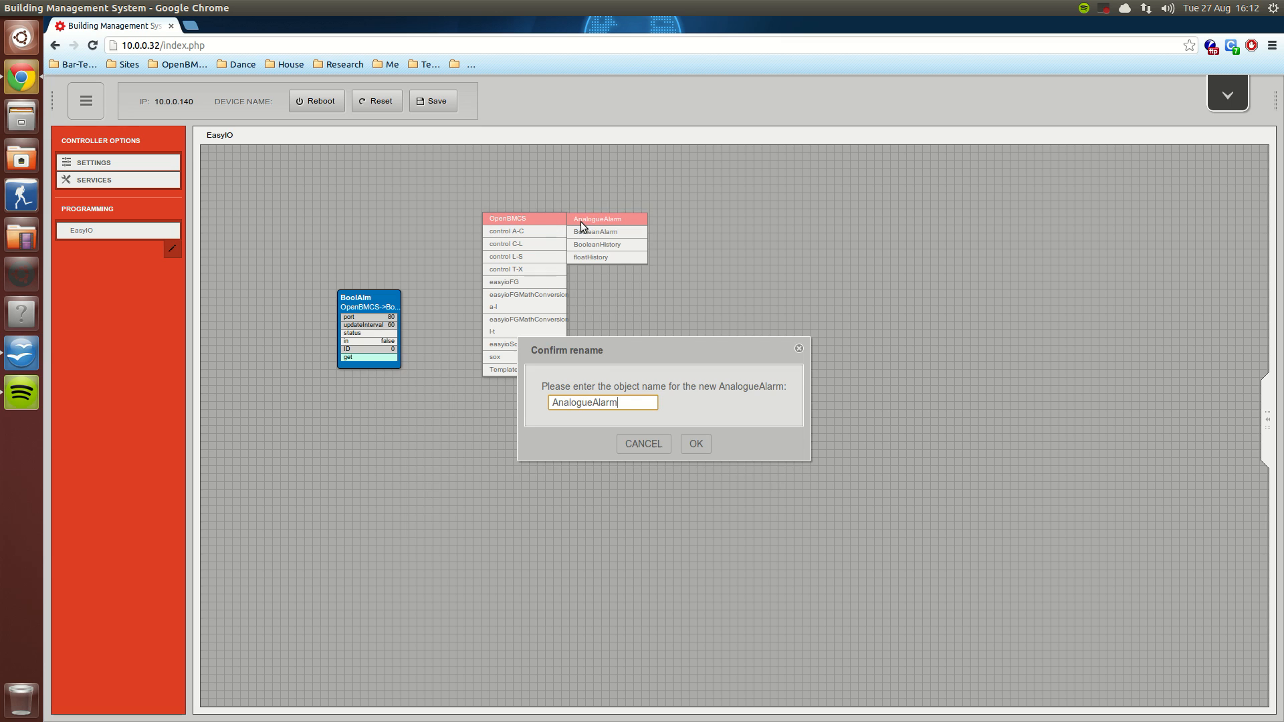
left_click_drag(628, 404, 572, 404)
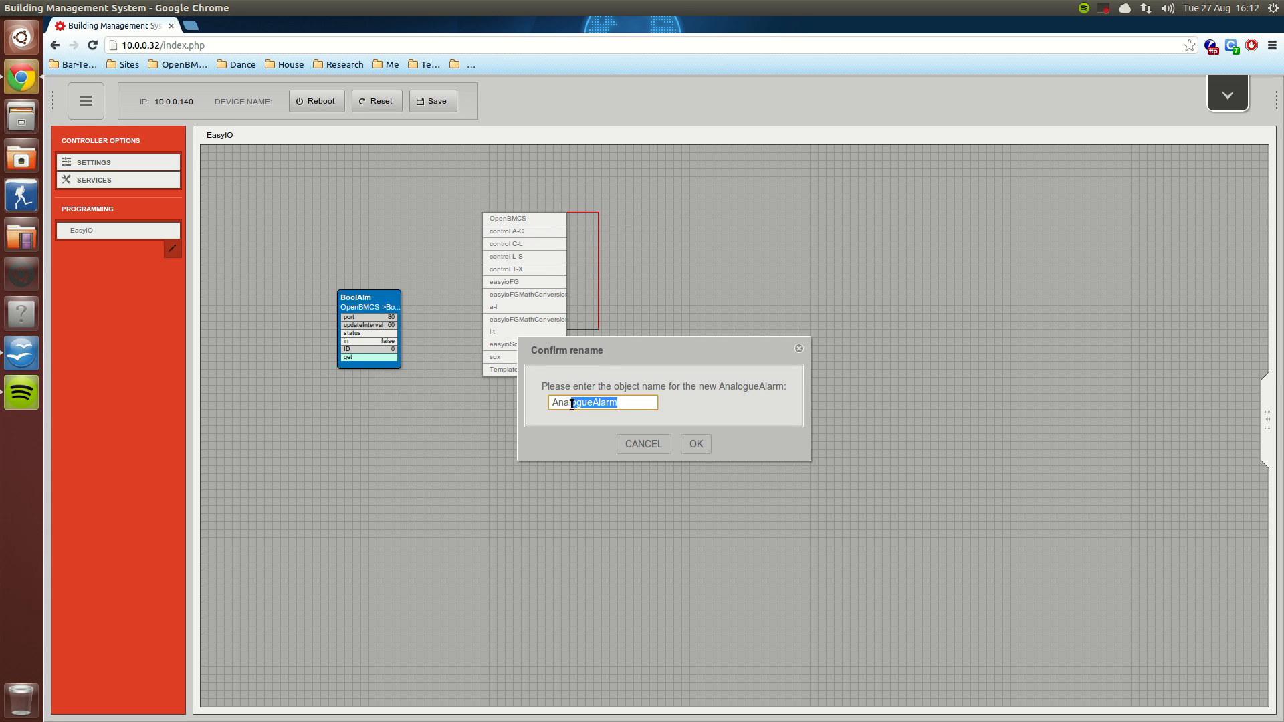
type("Demo")
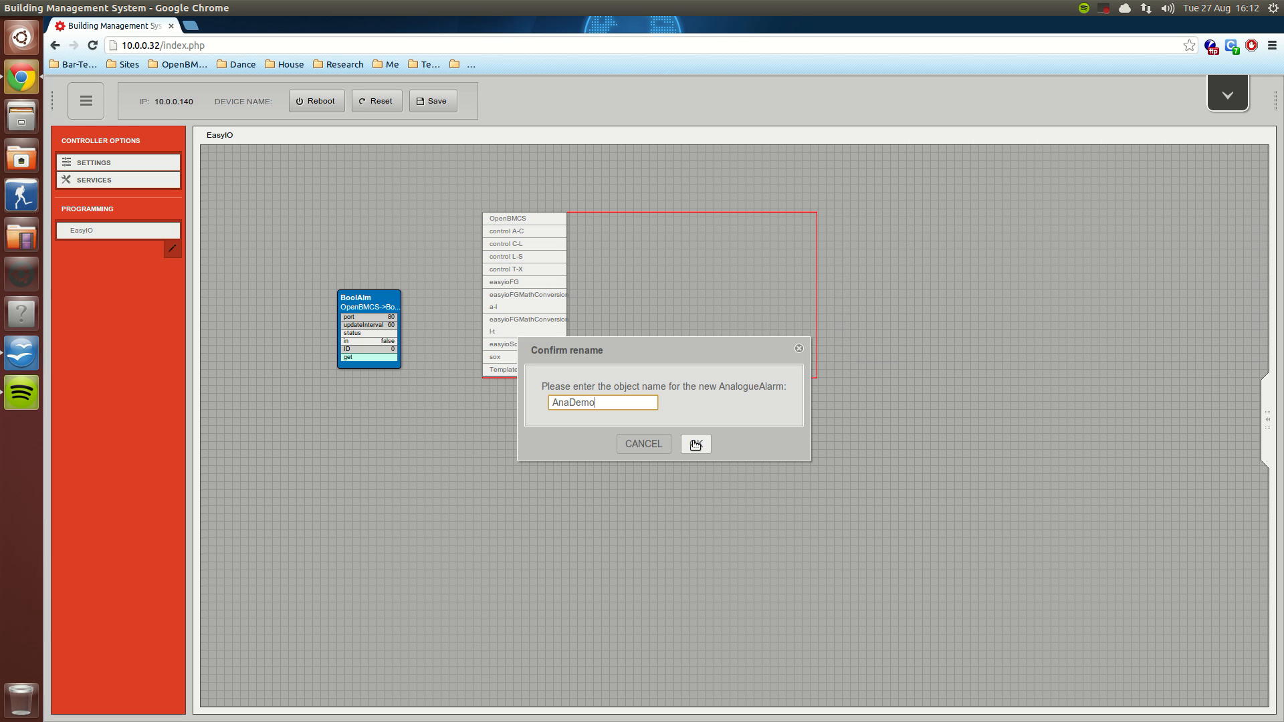
left_click(688, 442)
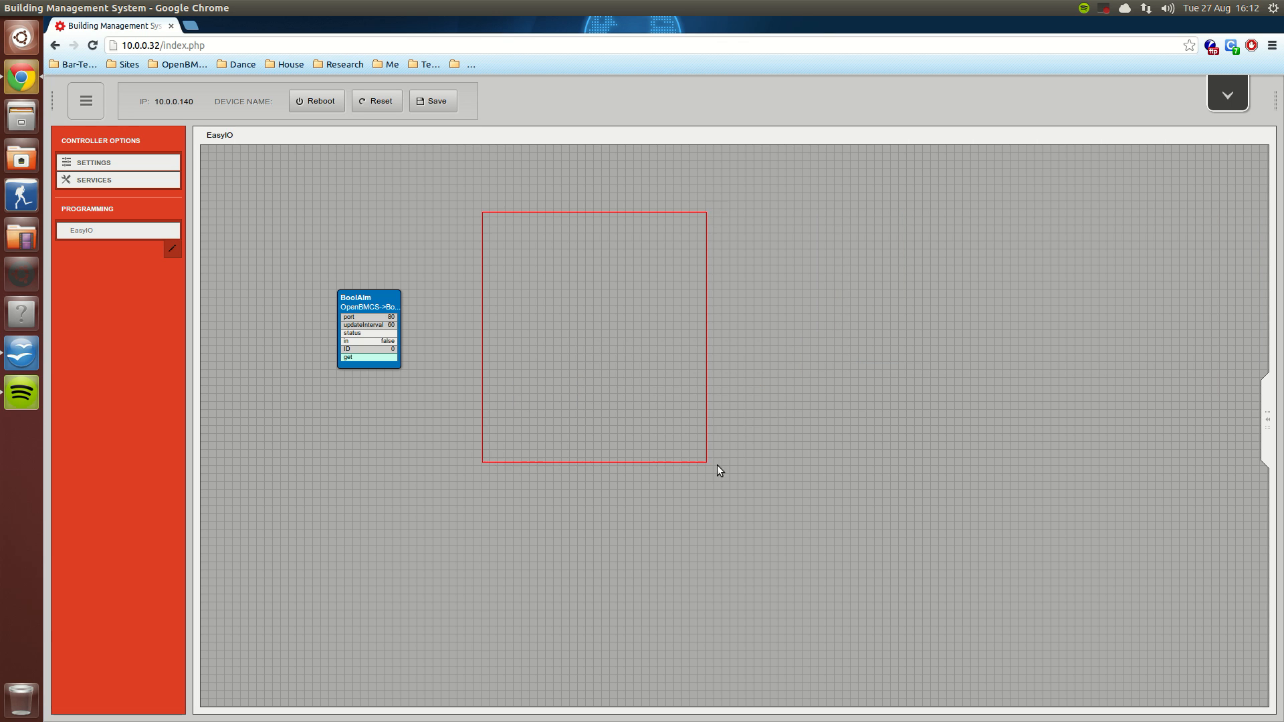
Step: Move the BoolAlm block higher on the canvas to free space for another object, and deselect it
left_click(376, 313)
left_click_drag(376, 313, 335, 223)
left_click(440, 415)
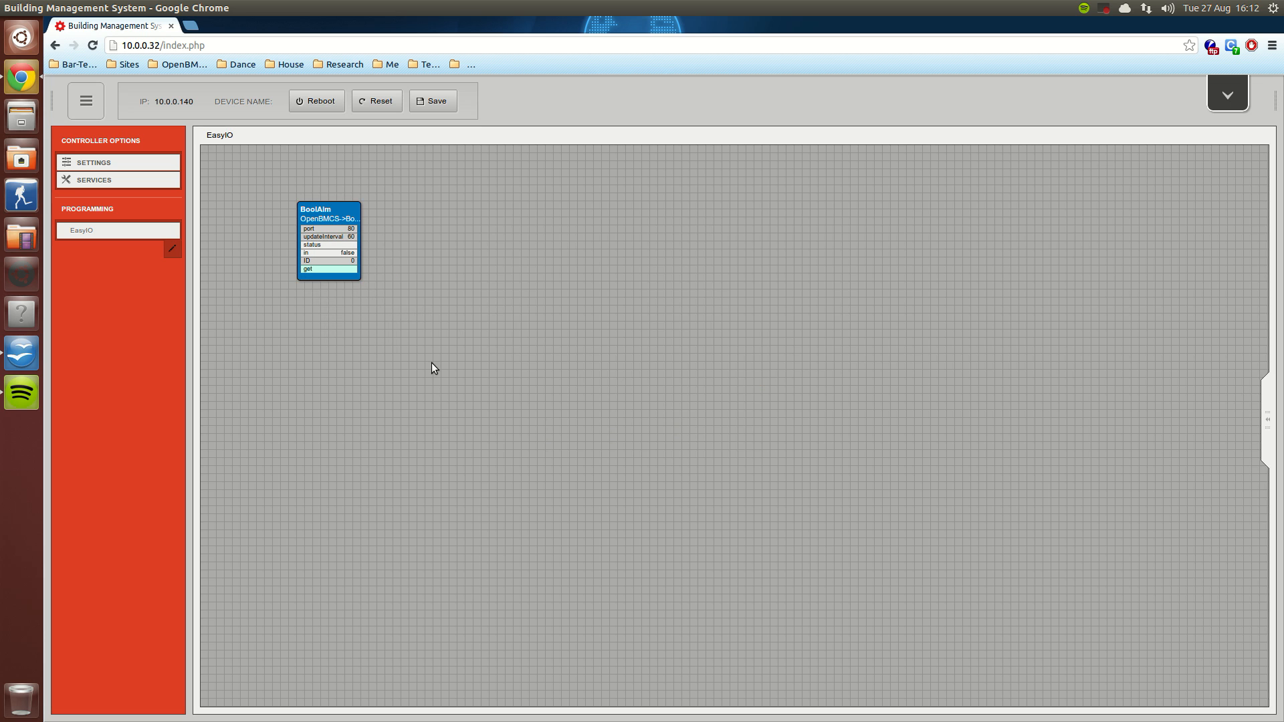
Step: Add an OpenBMCS AnalogueAlarm object named AnaDemw to the canvas and move the BoolAlm block just below it
right_click(428, 356)
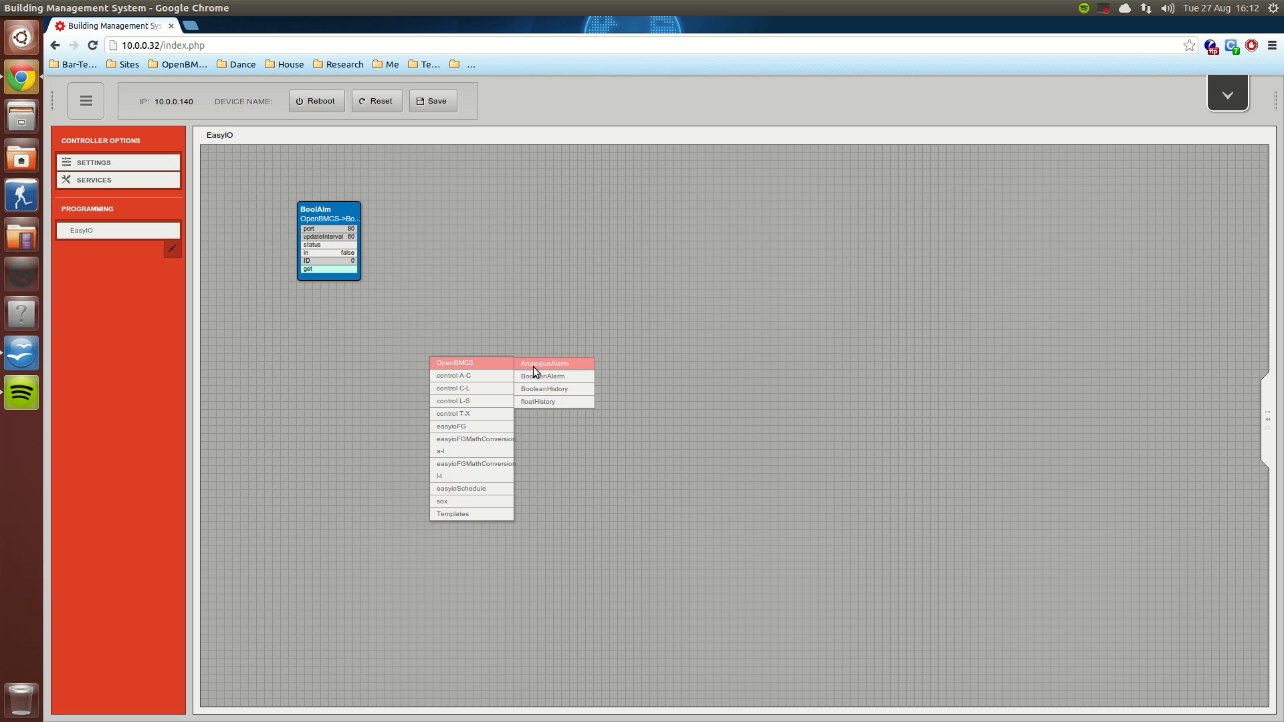
left_click(532, 367)
left_click_drag(619, 404, 856, 433)
type("D")
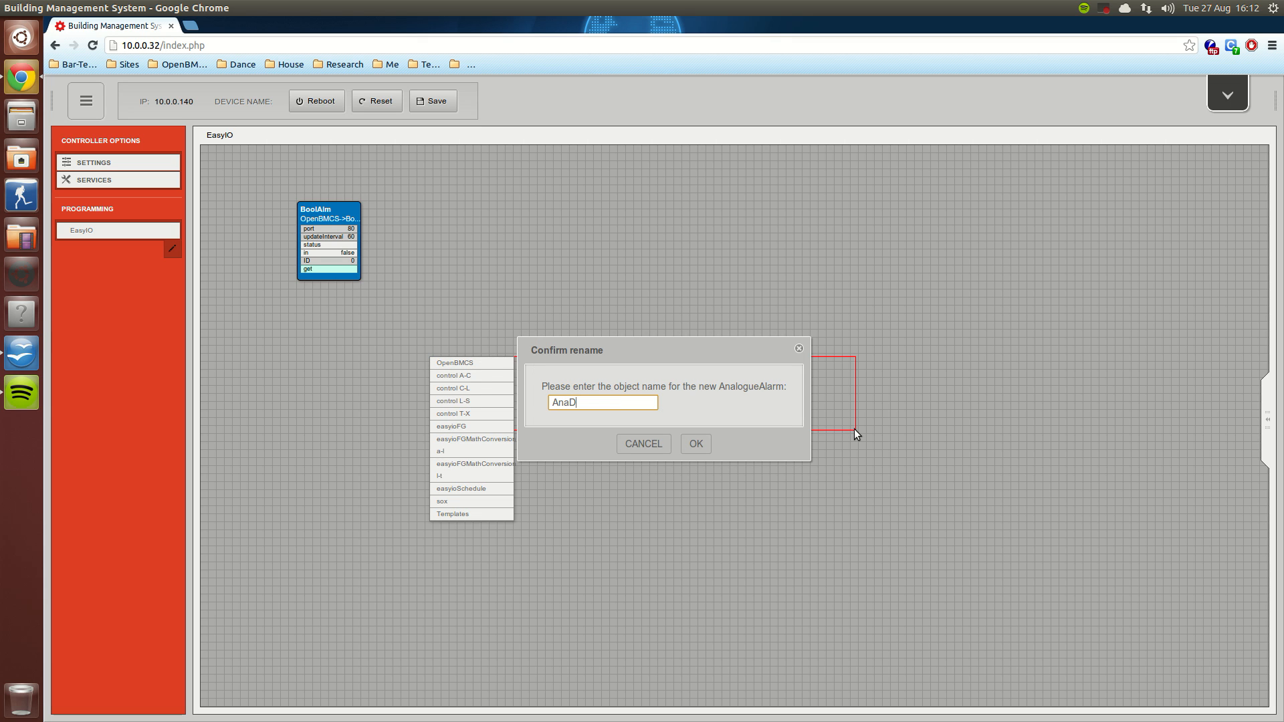
type("emow")
type("w")
left_click(696, 444)
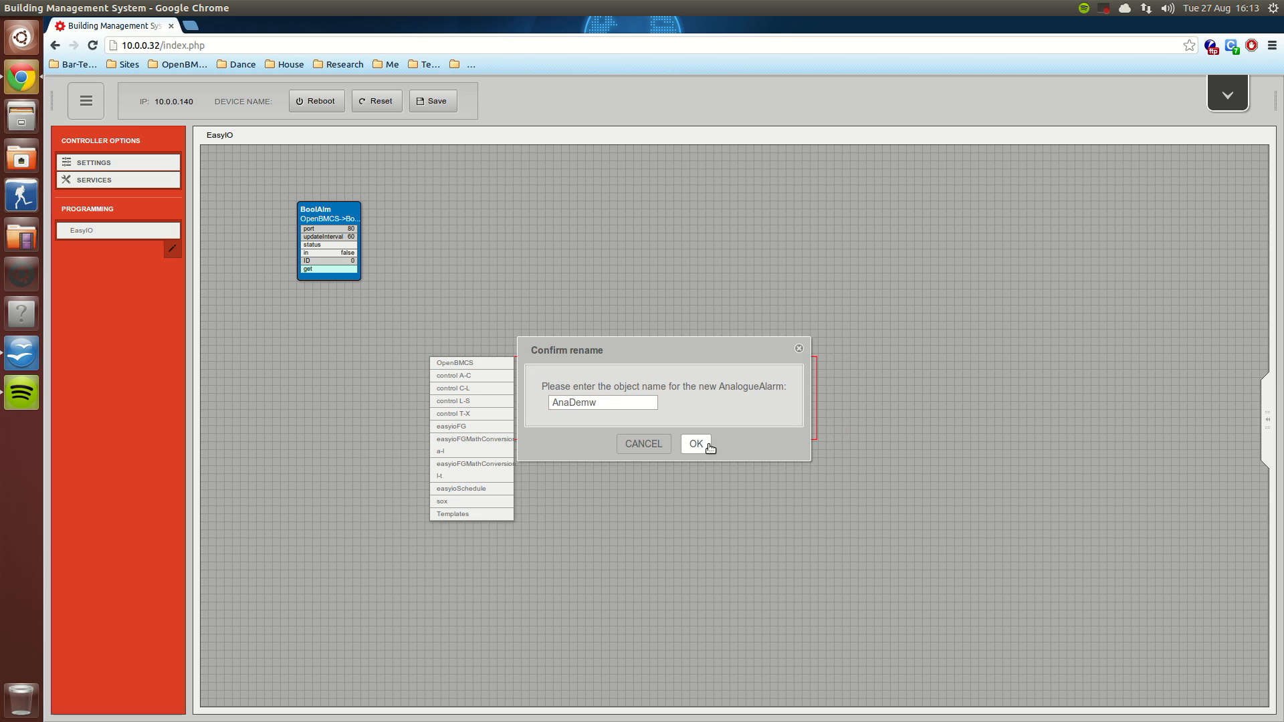
left_click(699, 445)
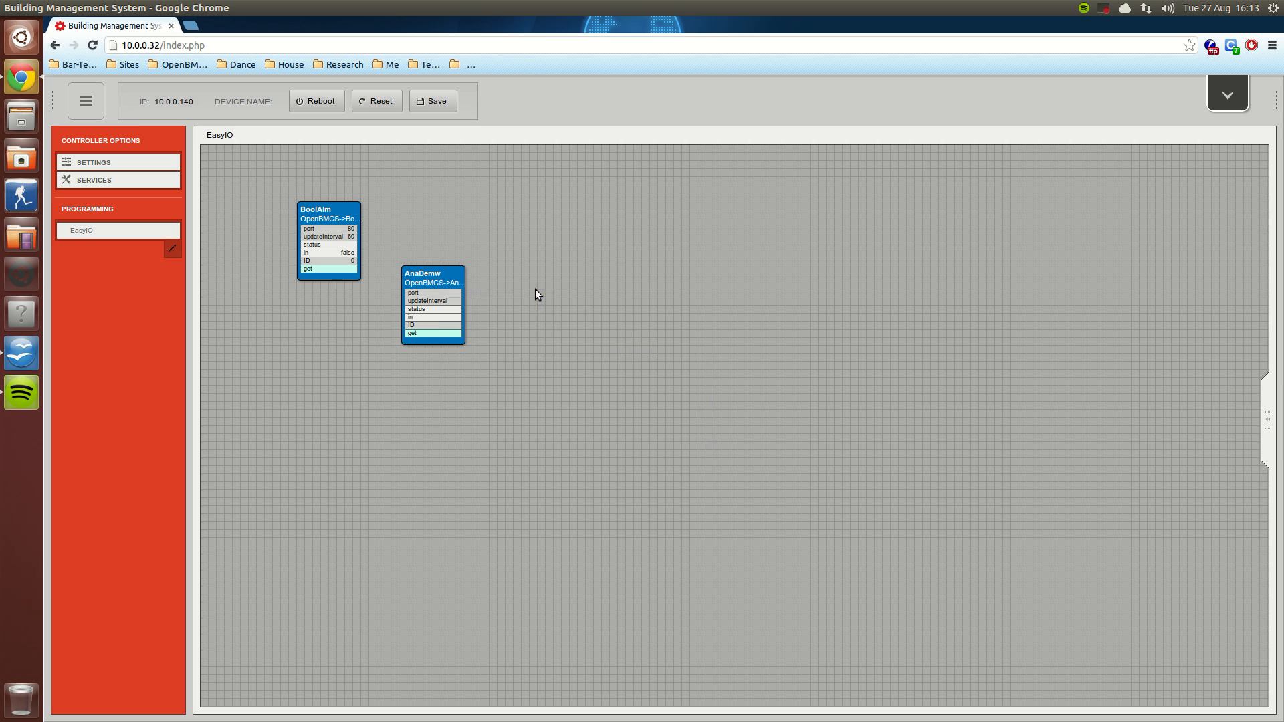
left_click(331, 205)
left_click_drag(335, 209, 432, 379)
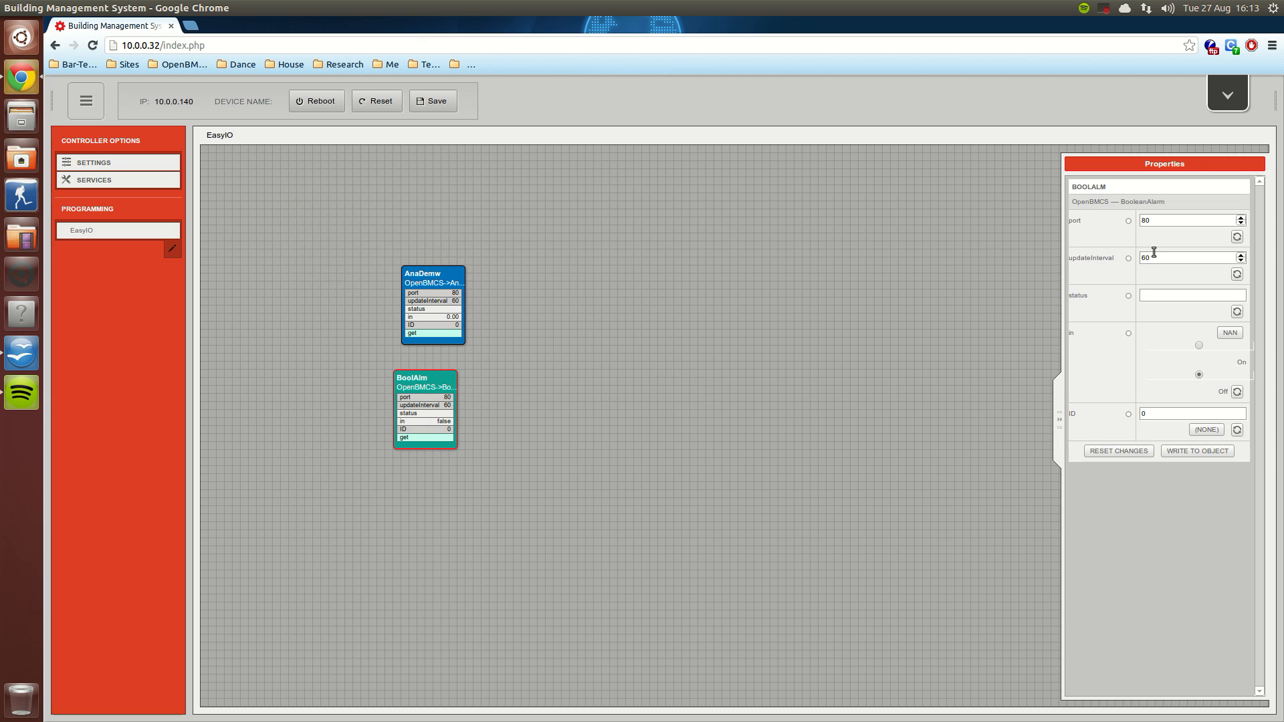
Step: Pick the BooleanAlarm point under bar-tech/level 1/Demo for the BoolAlm block's ID
left_click_drag(1160, 252, 1138, 252)
left_click(1178, 298)
left_click(1212, 436)
left_click(1204, 432)
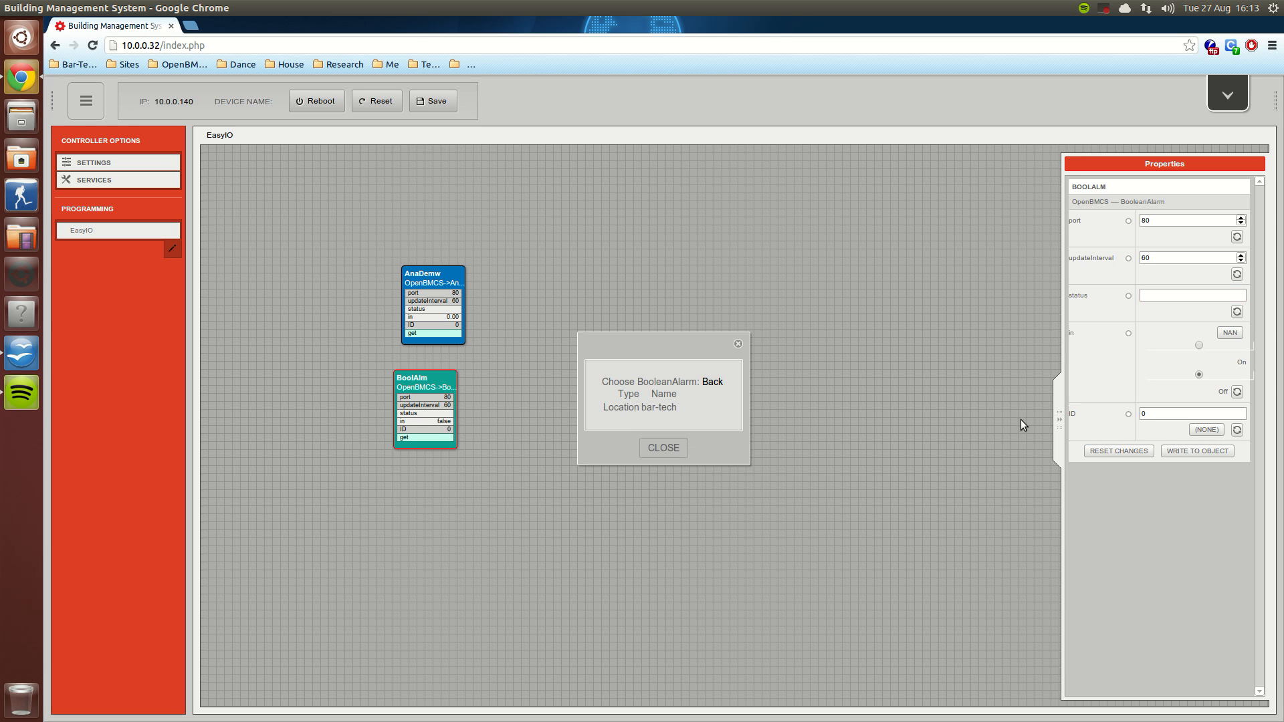
left_click(658, 408)
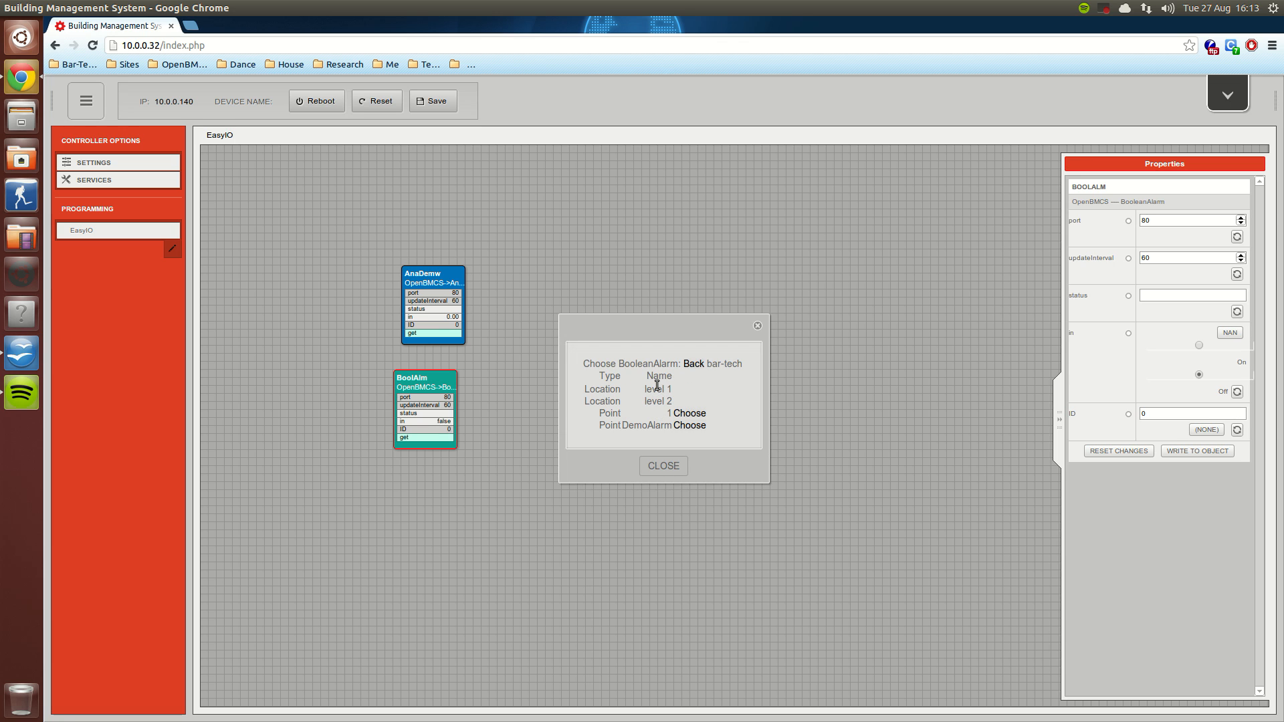
left_click(655, 391)
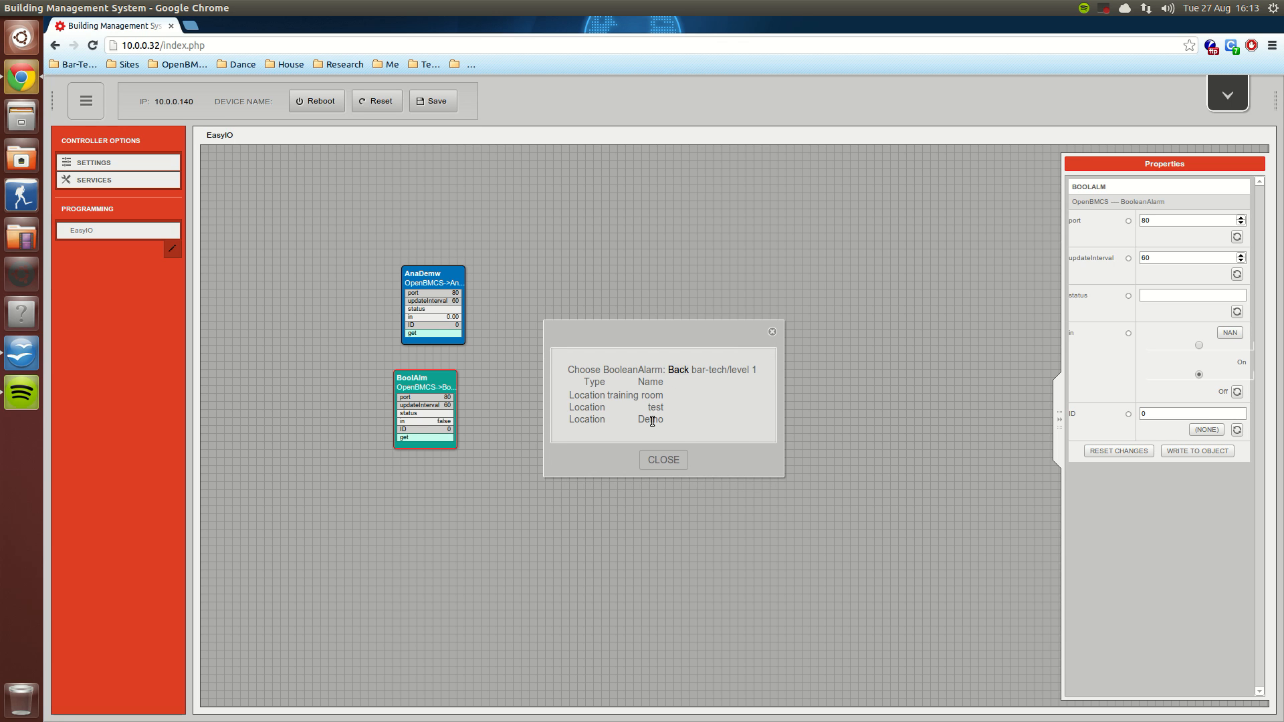
left_click(653, 419)
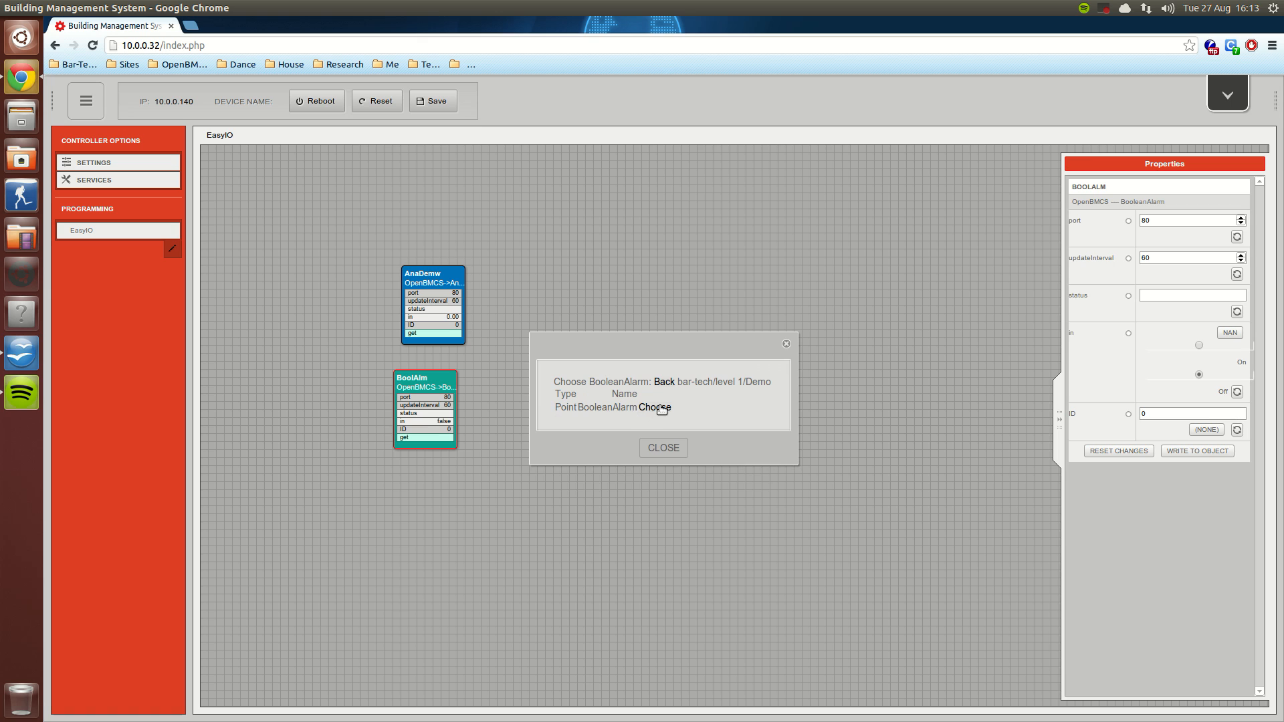
left_click(654, 407)
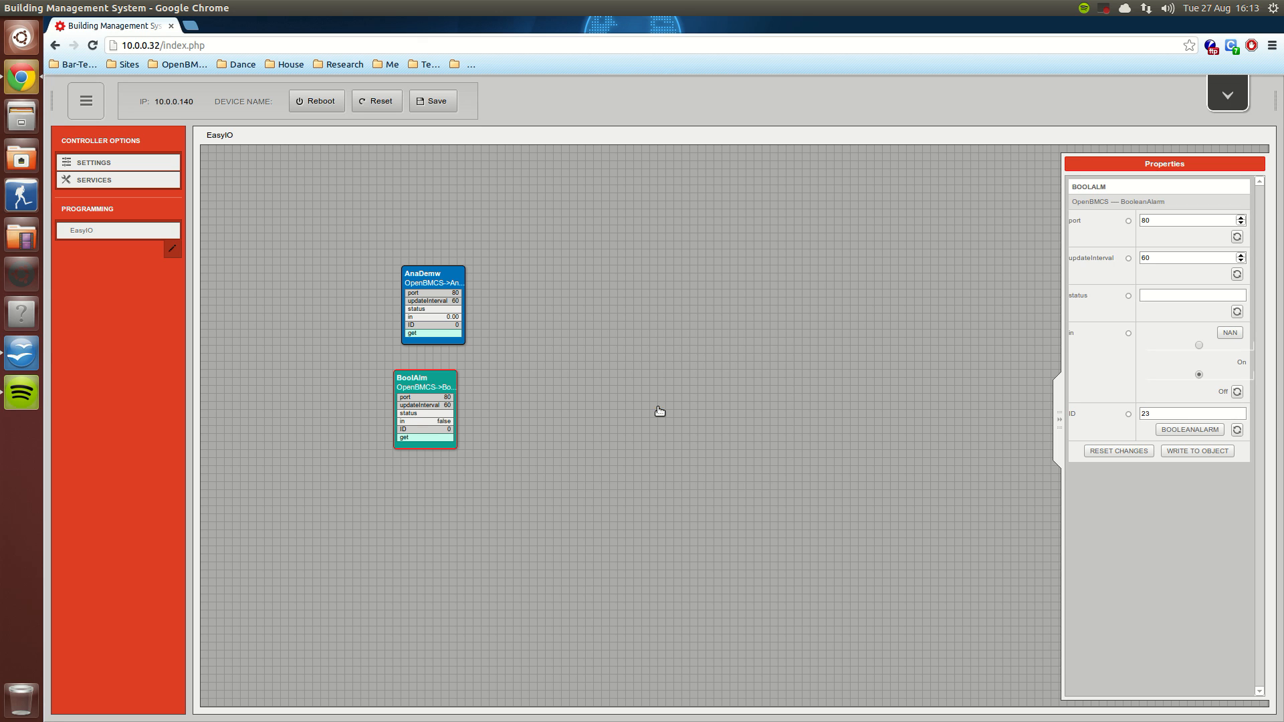
Step: Reselect BoolAlm, choose the BooleanAlarm point in bar-tech/level 1/Demo as its ID, and write the change to the object
left_click(429, 293)
left_click(432, 387)
left_click(1206, 429)
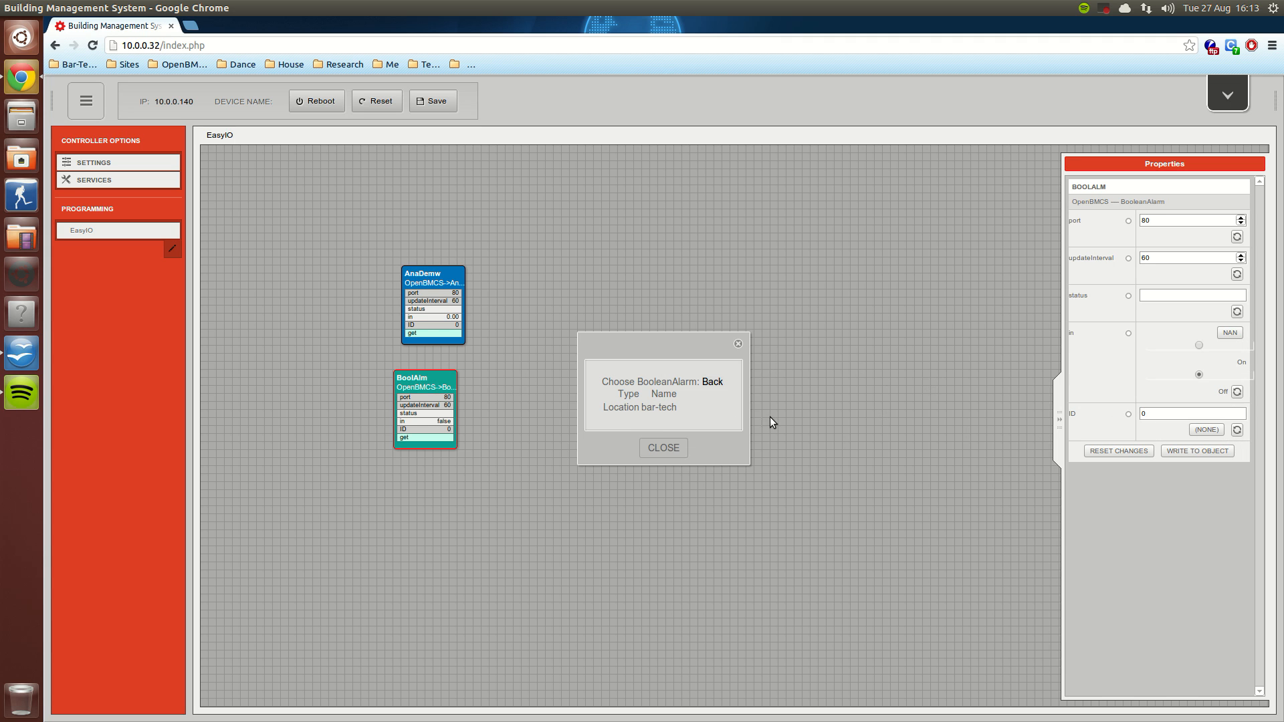
left_click(662, 410)
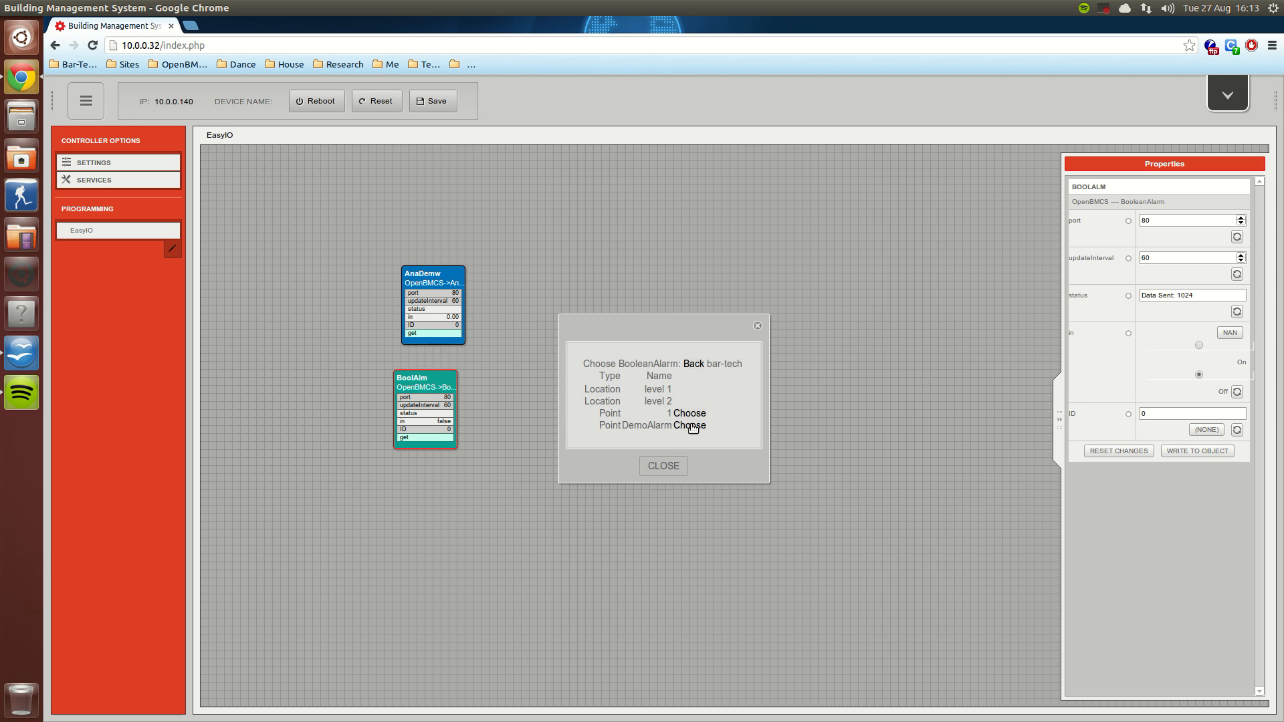
left_click(658, 390)
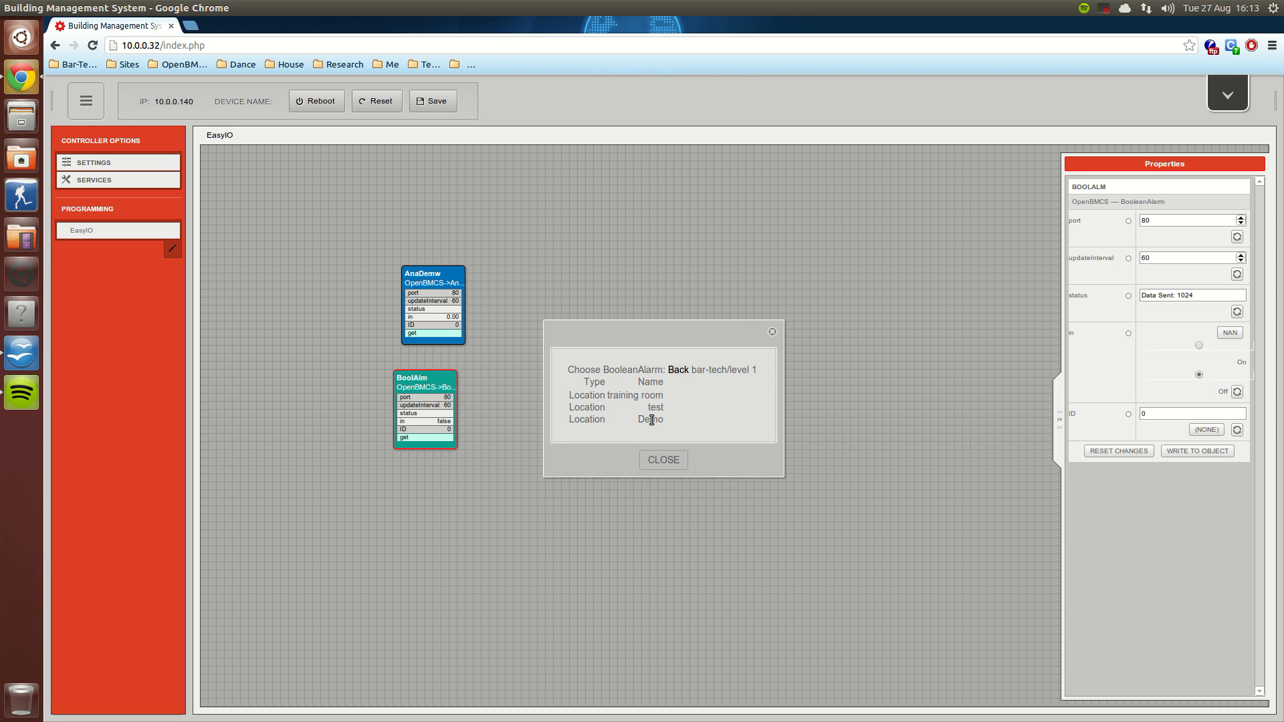
left_click(652, 410)
left_click(654, 414)
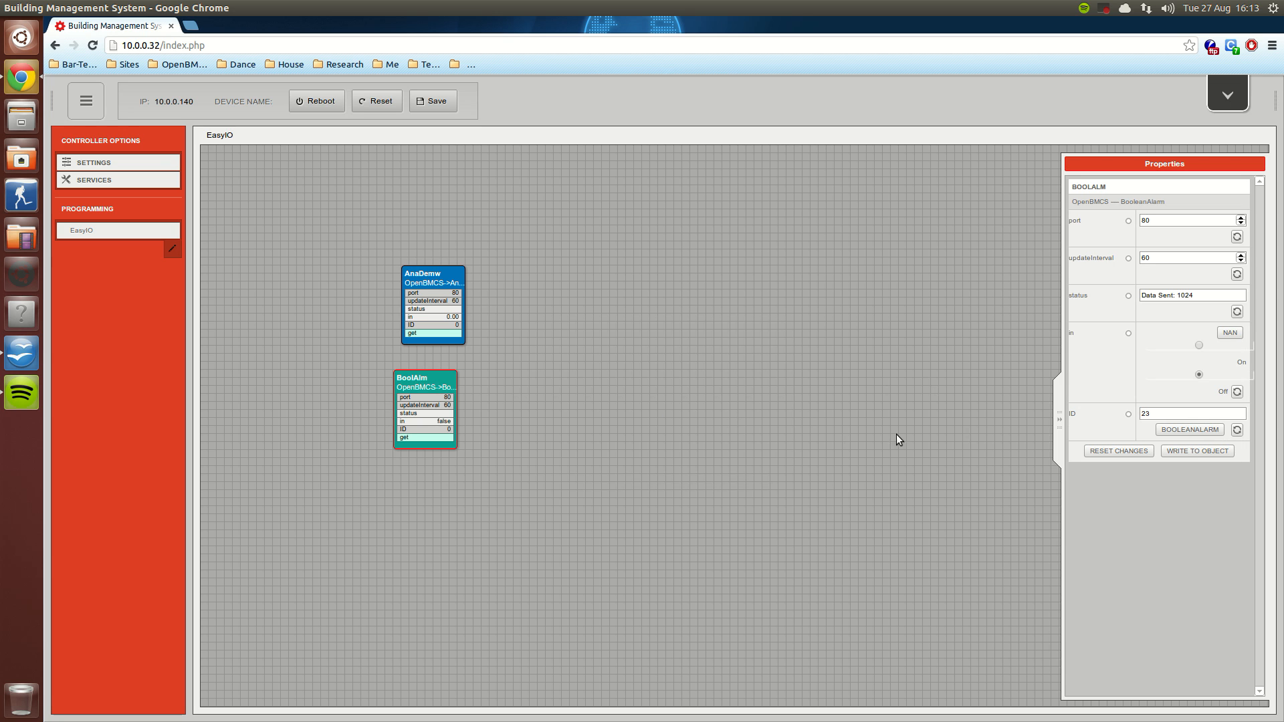
left_click(1196, 452)
Step: Set the AnaDemw block's ID to the Analogue Test point in bar-tech/level 1/Demo, write it to the object, and deselect the block
left_click(420, 278)
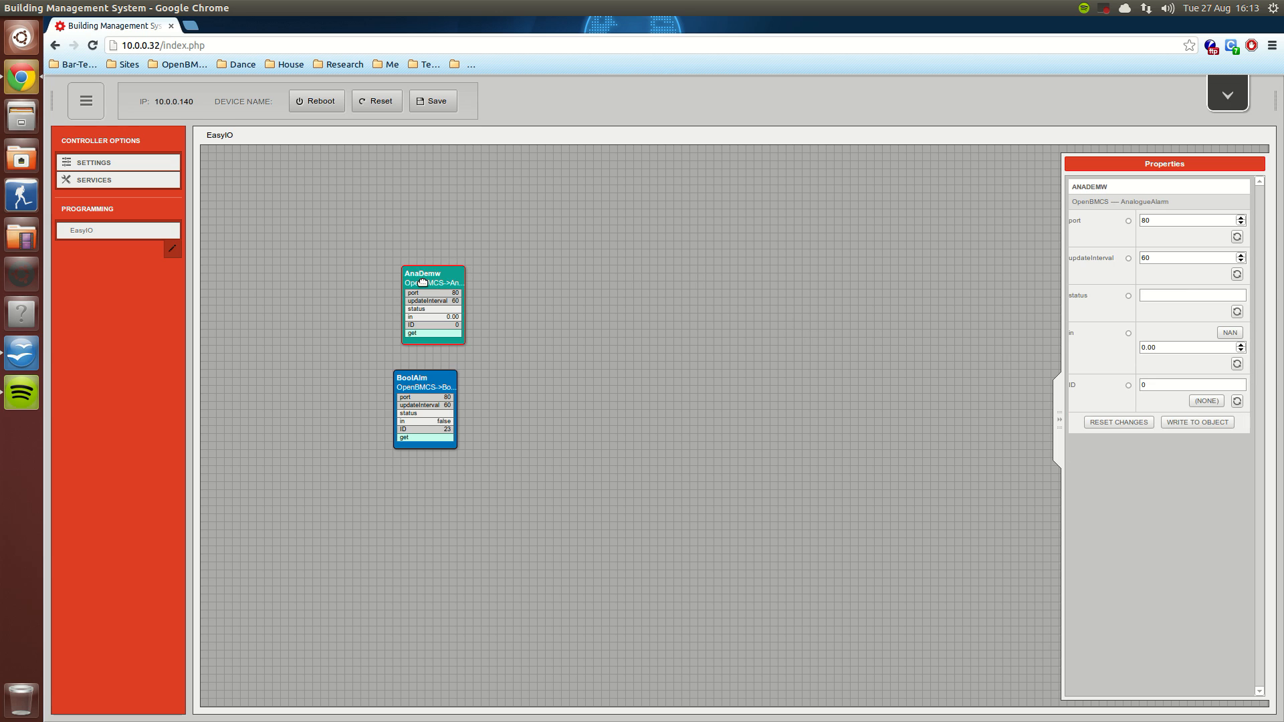
left_click(1207, 401)
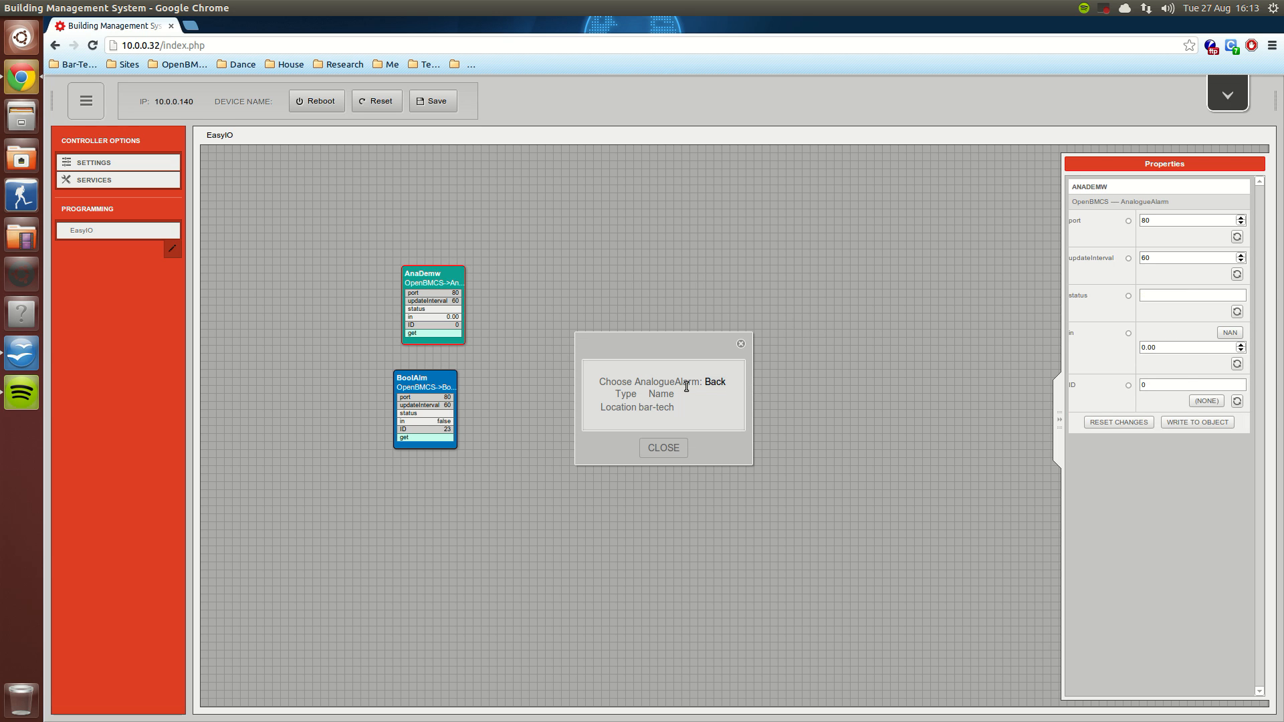
left_click(651, 407)
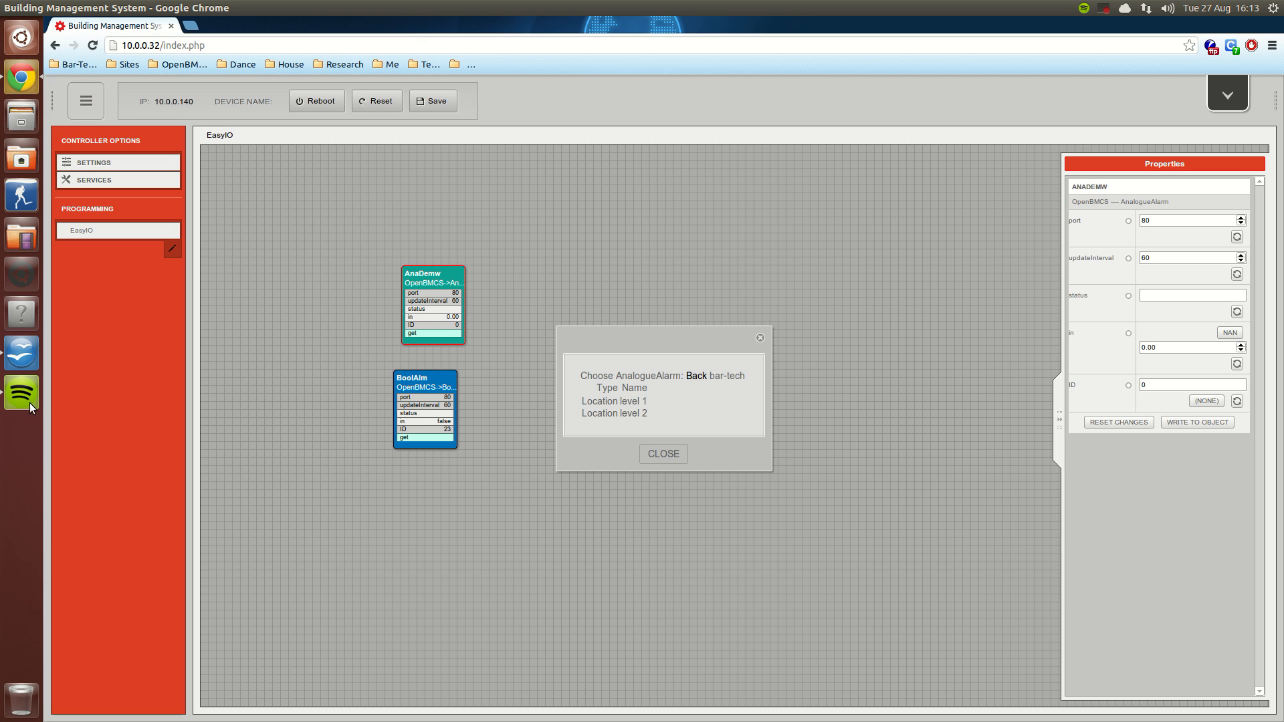
left_click(647, 401)
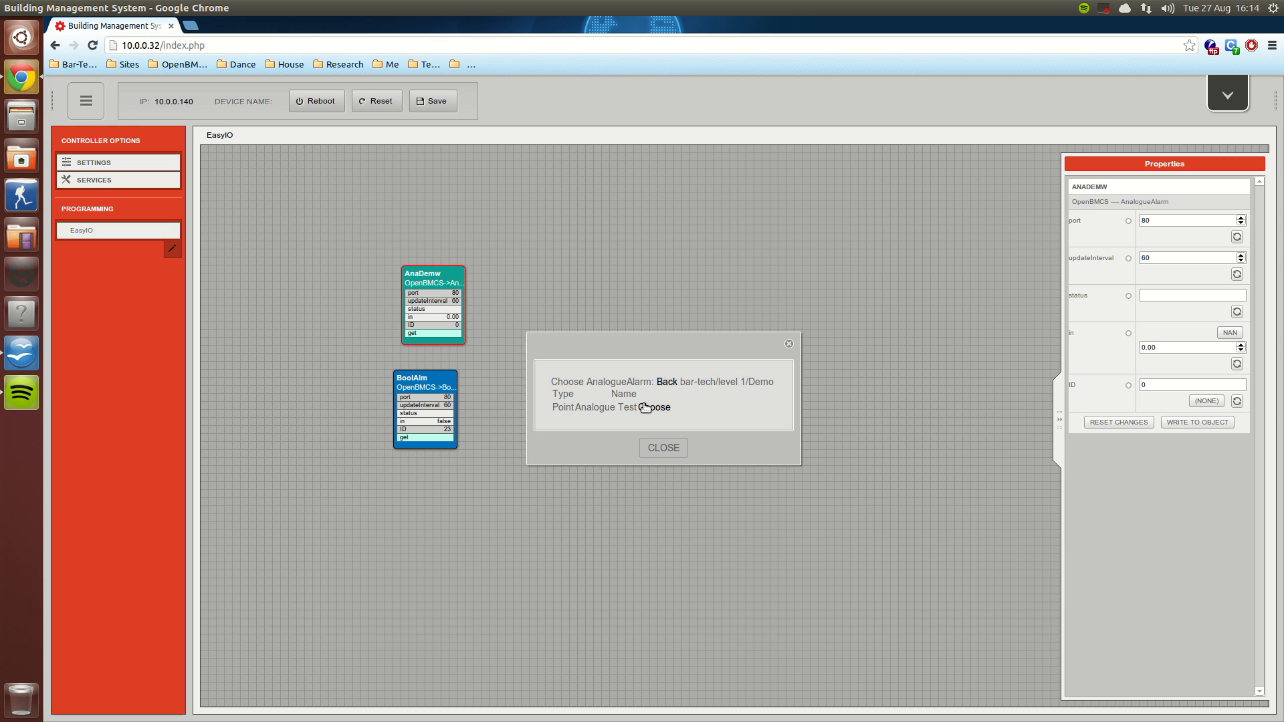
left_click(650, 408)
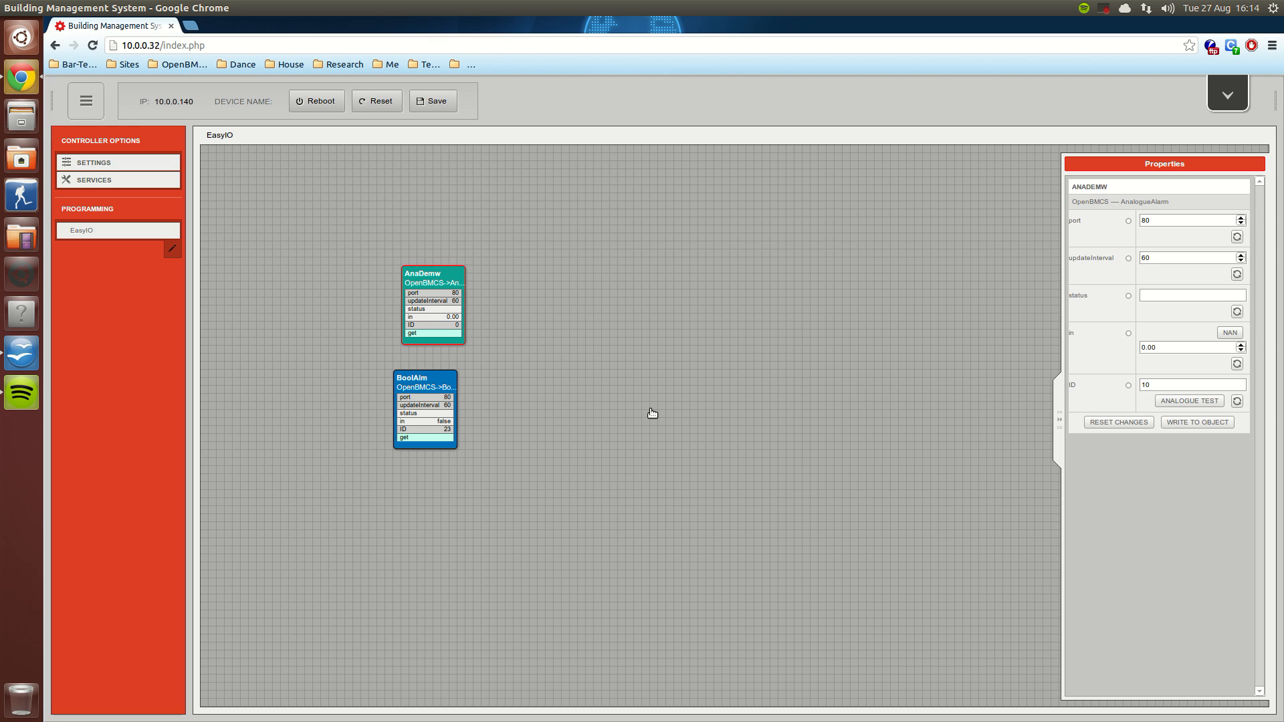
left_click(1196, 422)
left_click(718, 313)
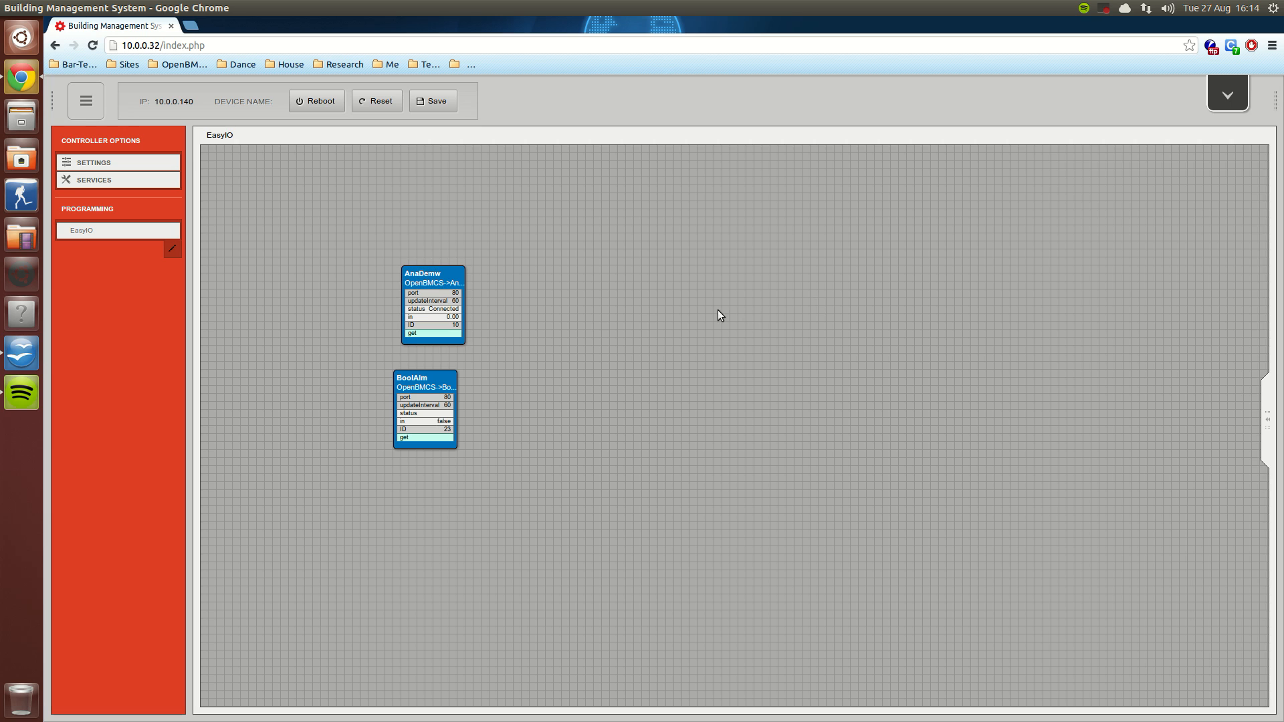
Step: Check the BoolAlm and AnaDemw properties, then save and exit the controller program and open the alarms list
left_click(418, 424)
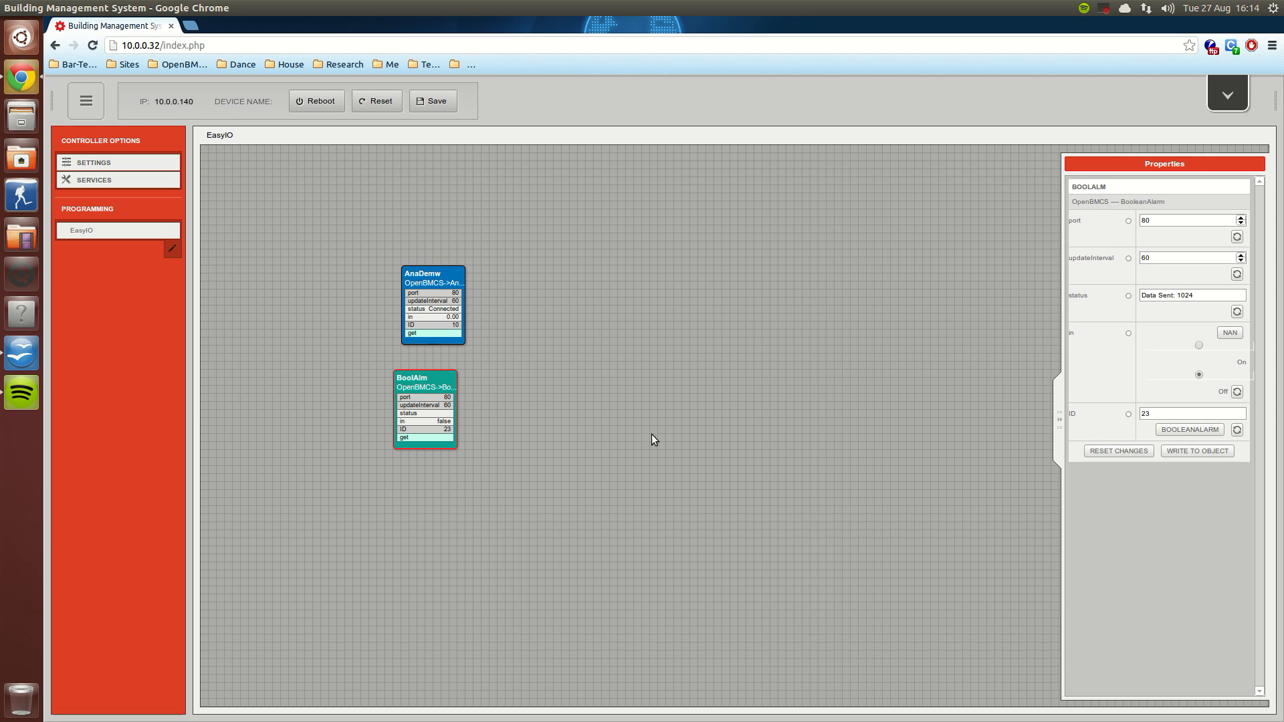
left_click(448, 289)
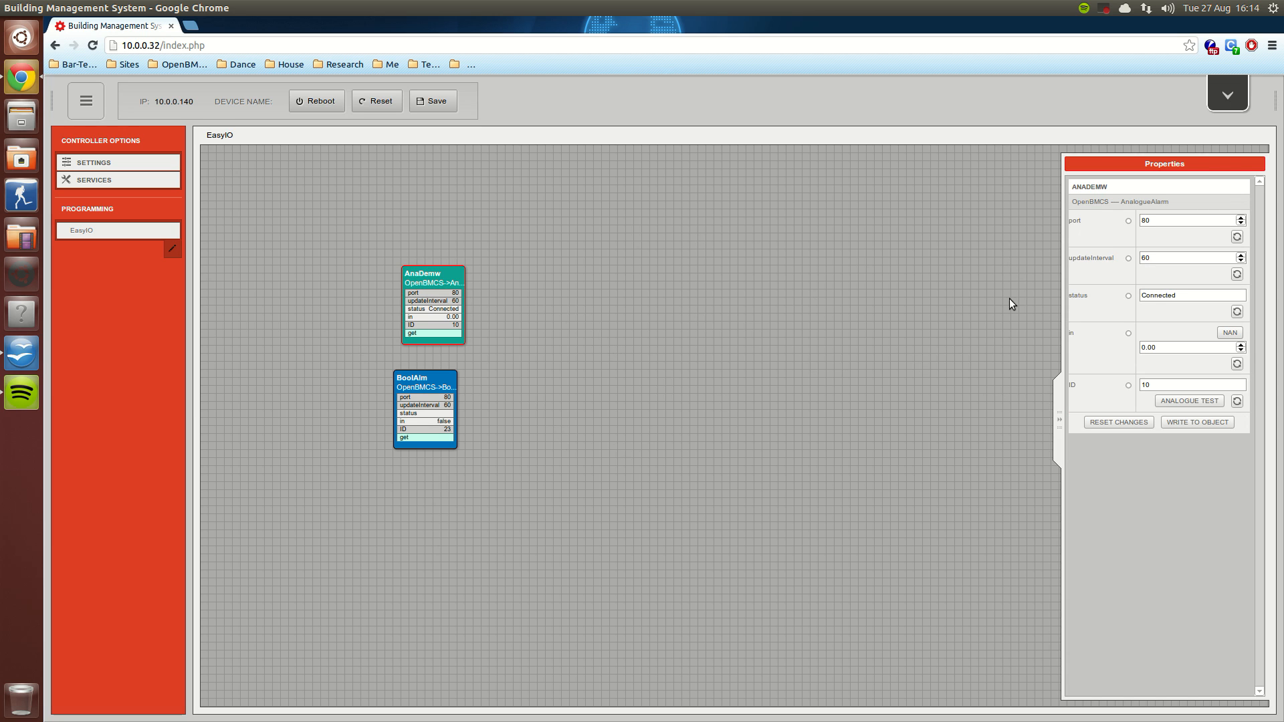
left_click(1239, 96)
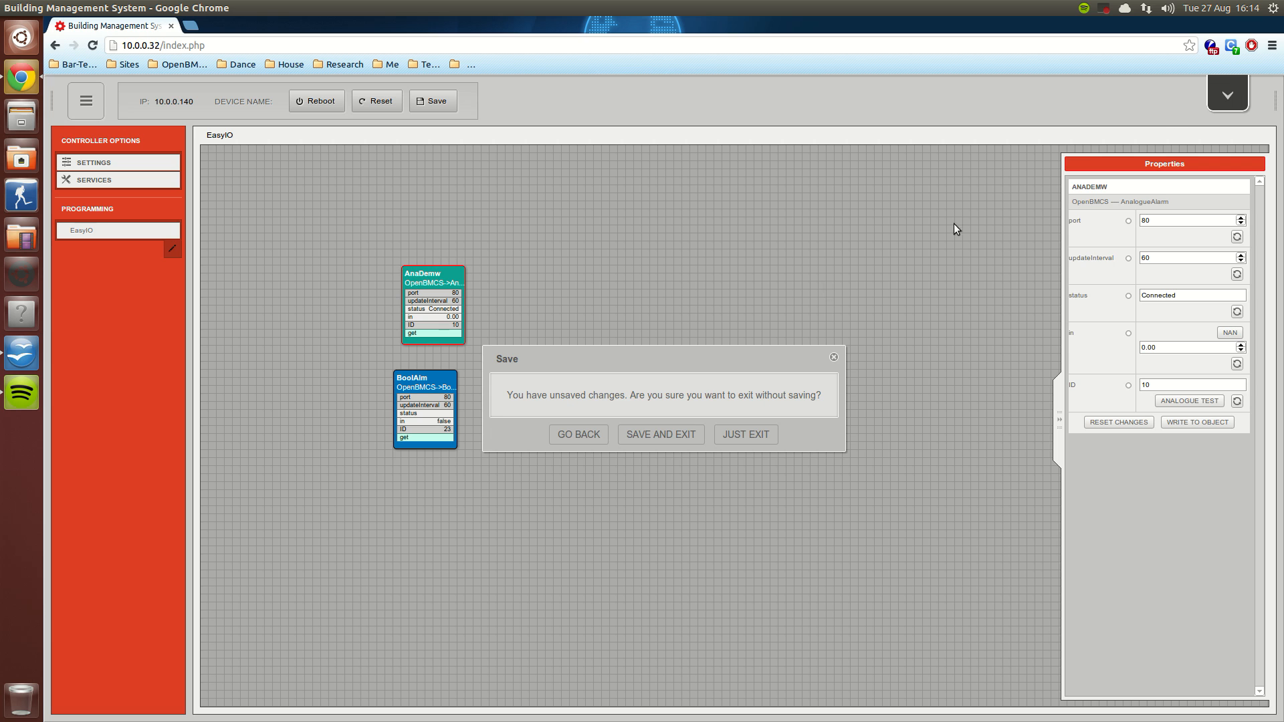
left_click(679, 435)
left_click(365, 332)
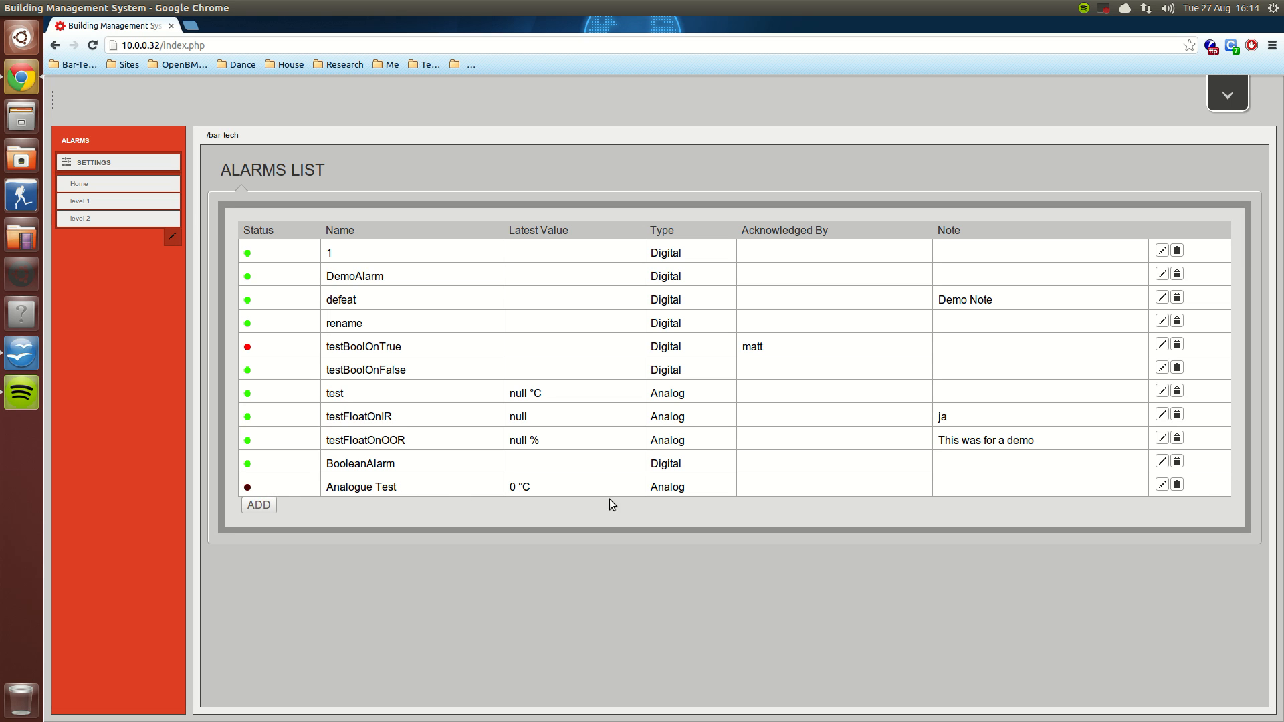
Step: Acknowledge the Analogue Test alarm without entering a note and close its edit dialog
left_click(1162, 486)
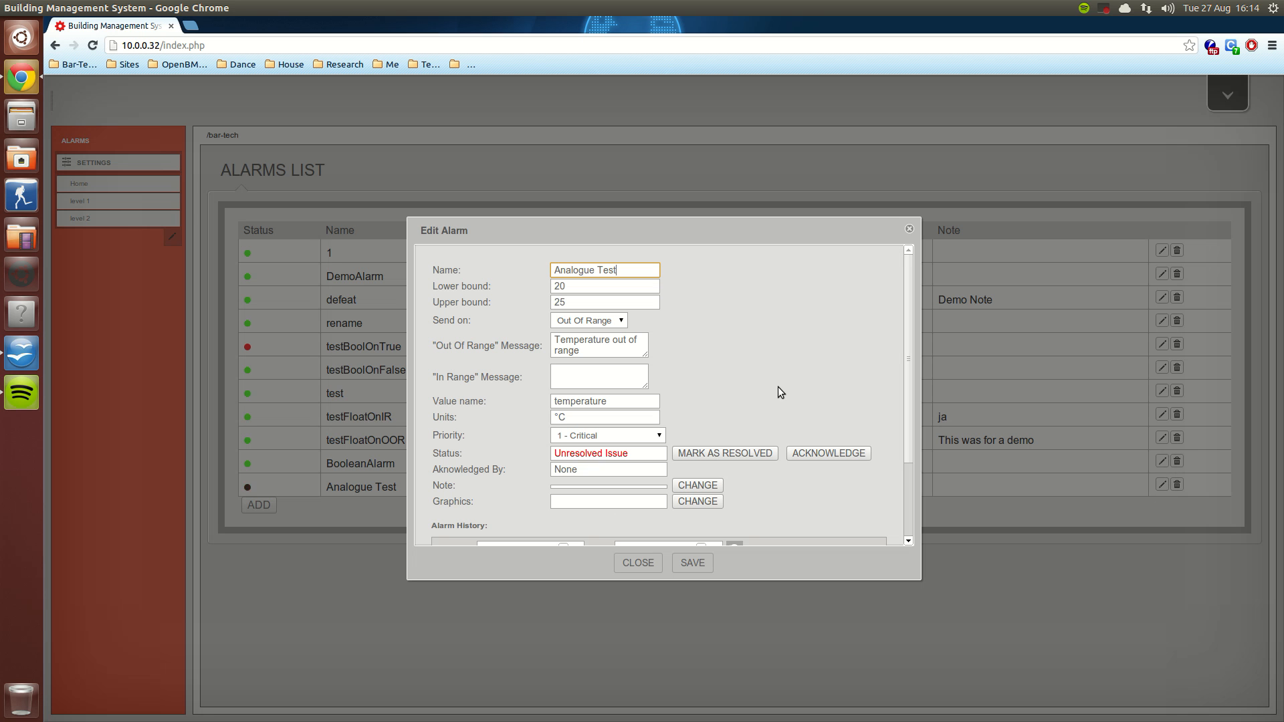
left_click(839, 457)
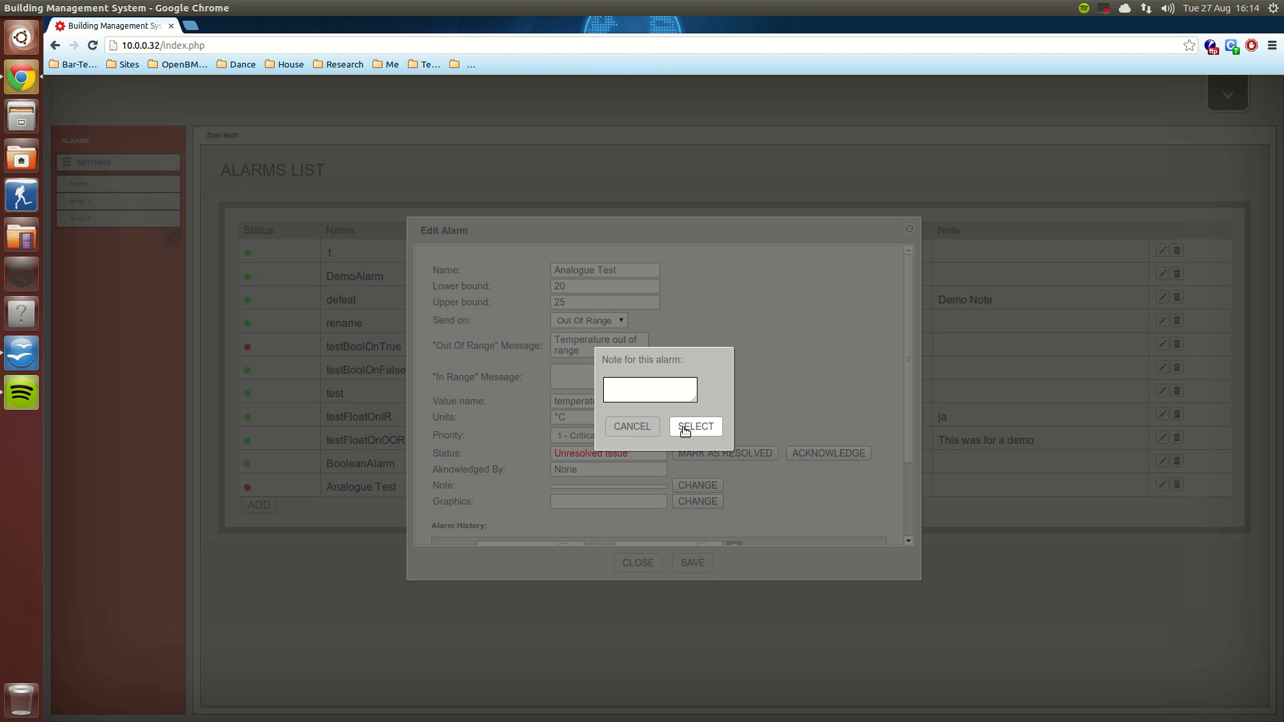
left_click(646, 427)
left_click(639, 562)
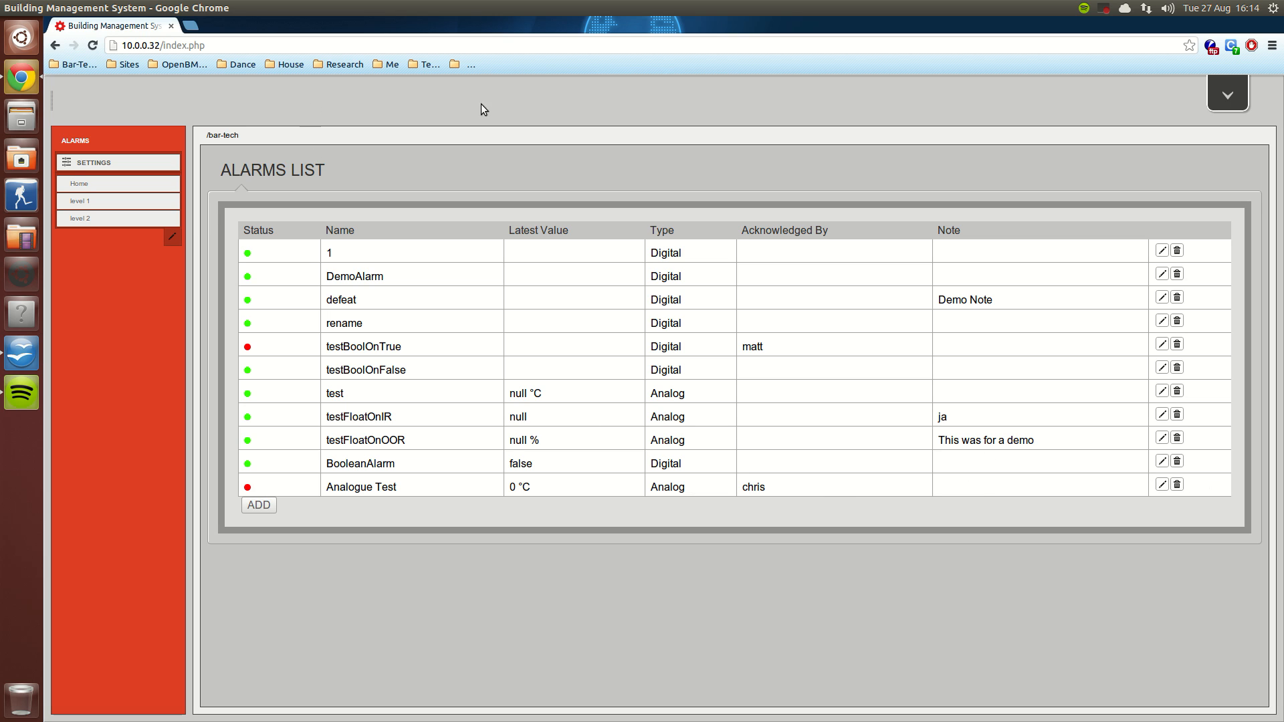
Step: Reopen the EasyIO program in Programming, set the BoolAlm block's in value to On, and write it to the object
left_click(1228, 96)
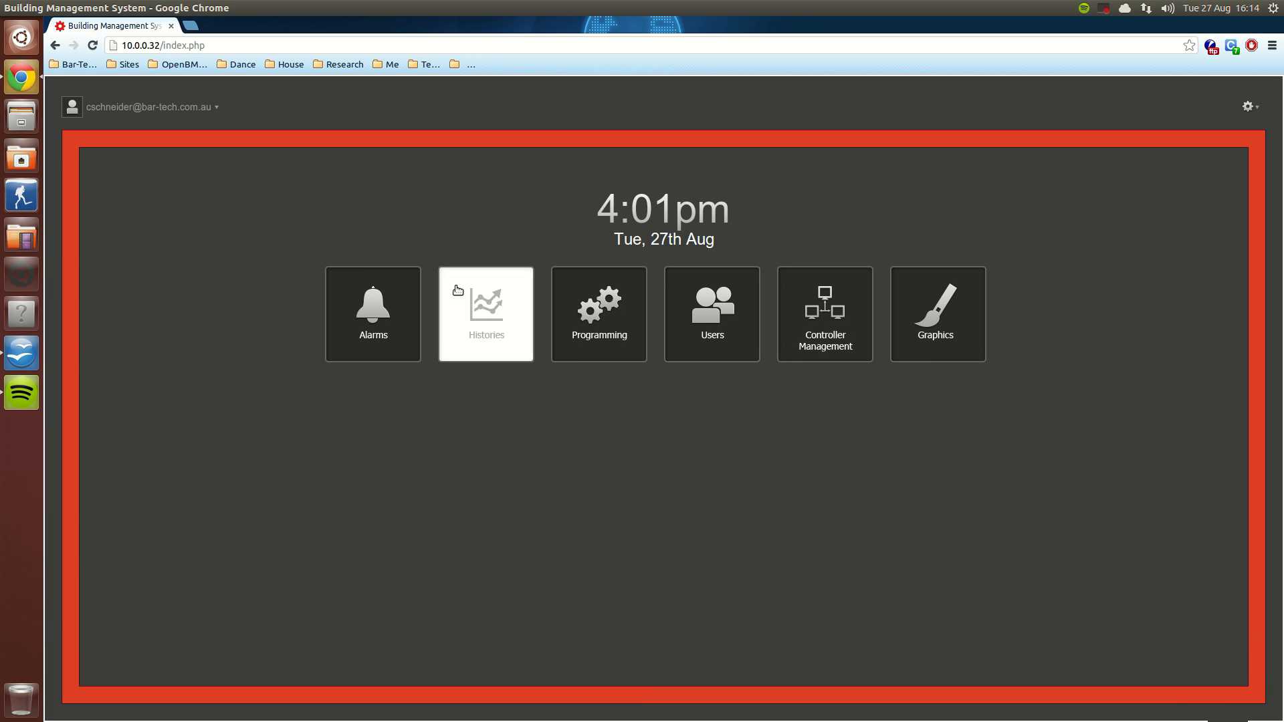
left_click(568, 321)
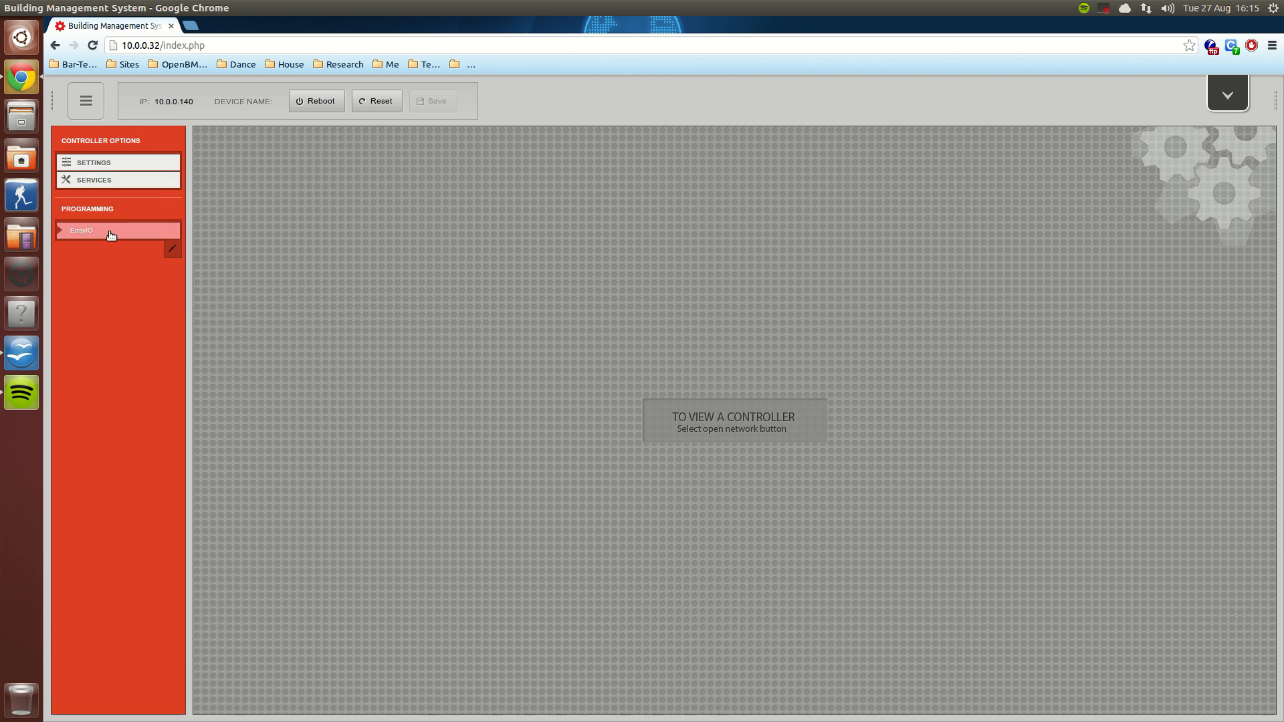
left_click(111, 234)
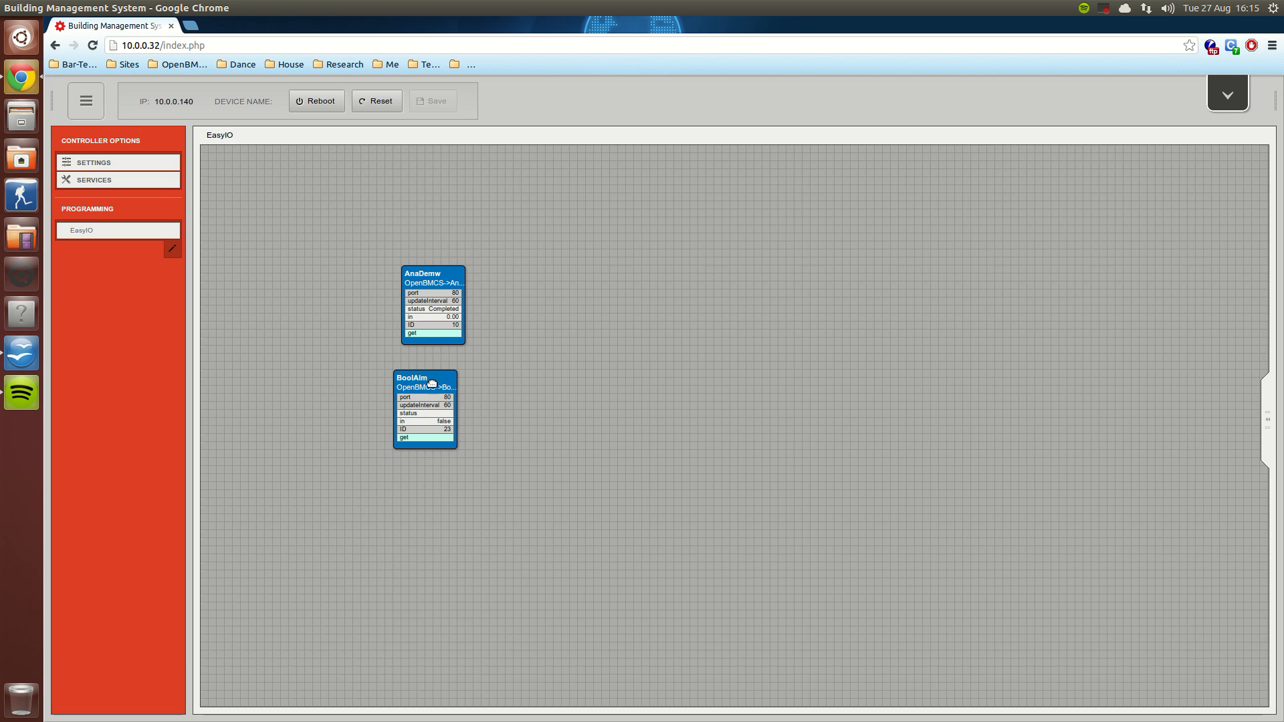
left_click(424, 376)
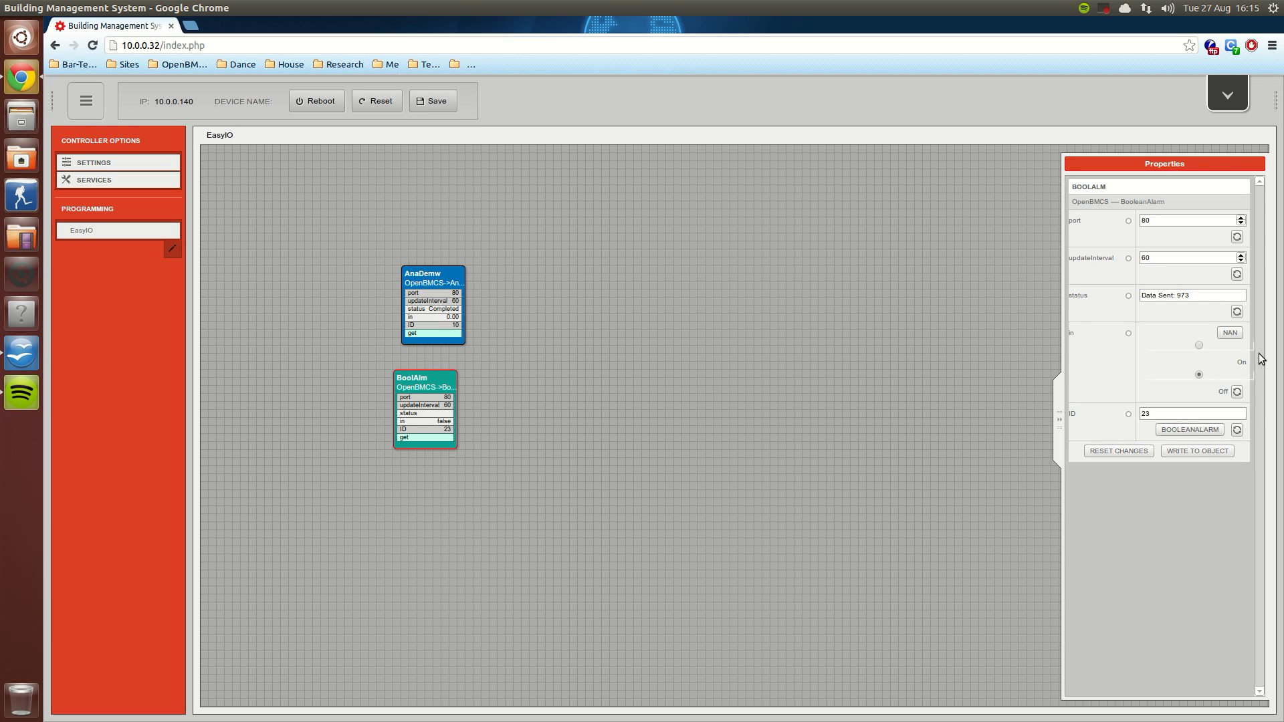
left_click(1198, 345)
left_click(1186, 457)
Step: Set the AnaDemw block's in value to 22, write it to the object, and deselect the block
left_click(431, 281)
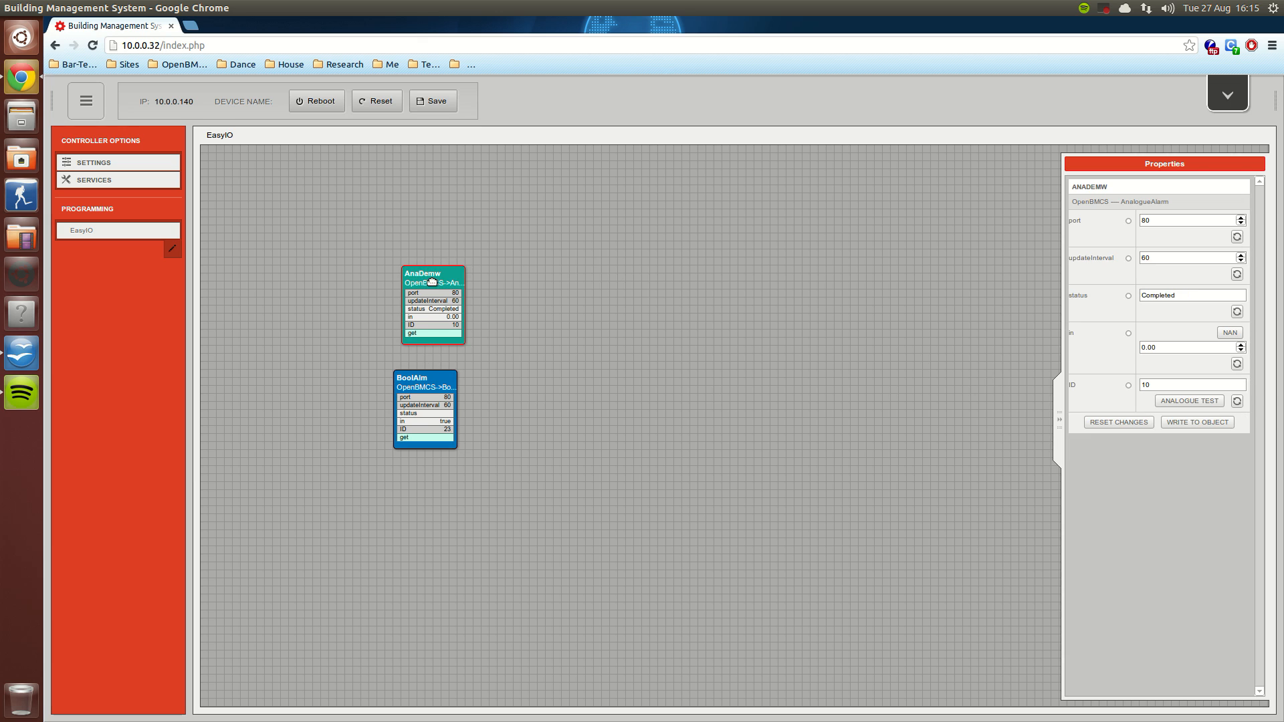
left_click_drag(1166, 347, 1115, 339)
type("22")
left_click(1196, 423)
left_click(674, 319)
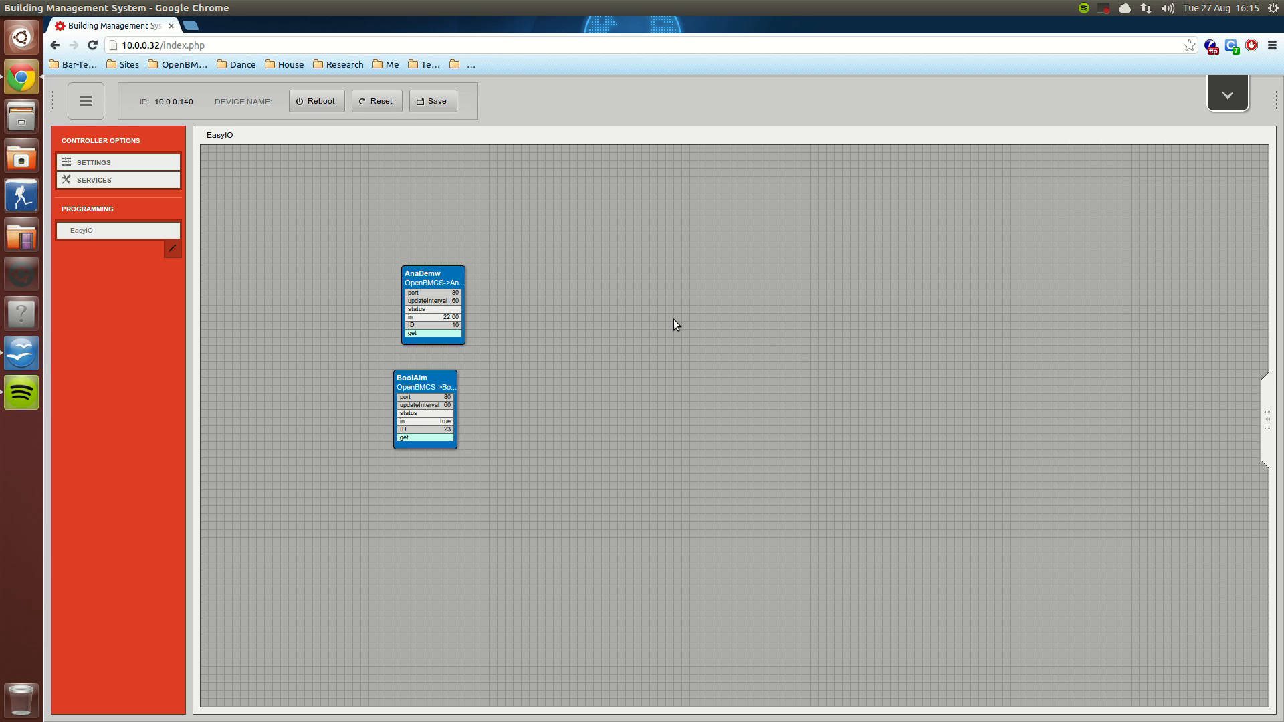
Step: Save and exit the EasyIO controller program, and open the alarms list
left_click(1227, 94)
left_click(665, 431)
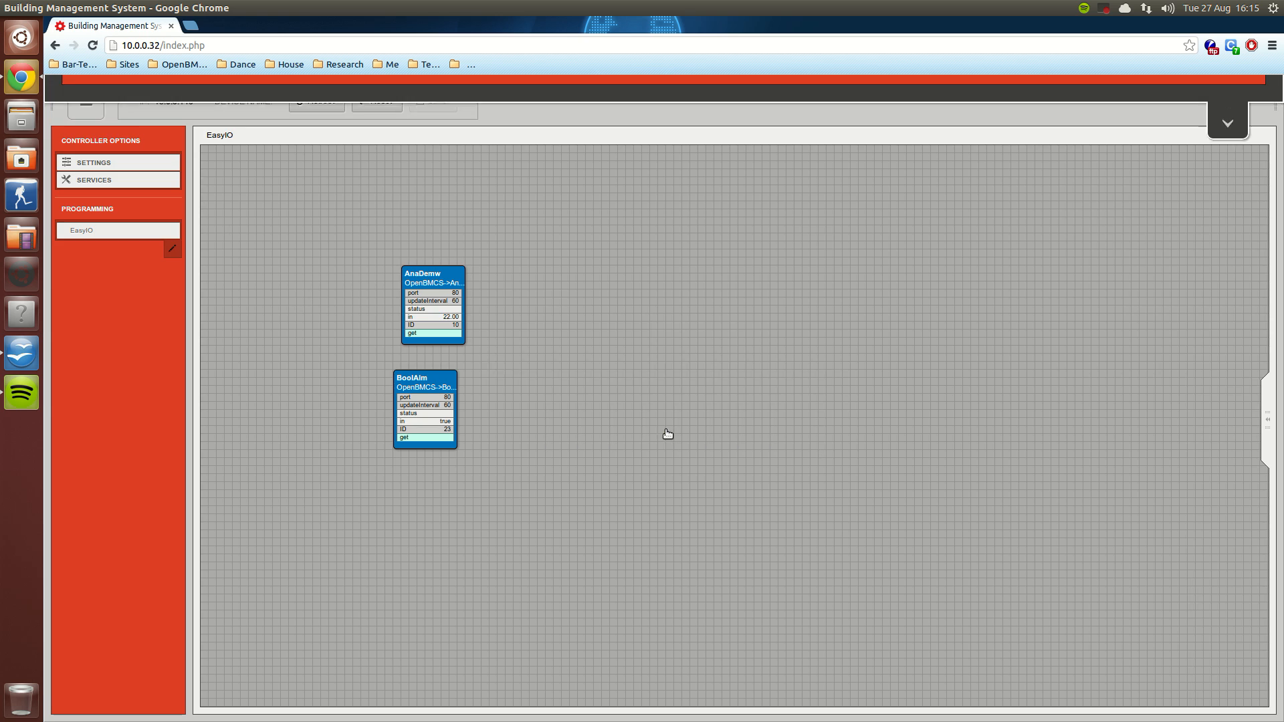
left_click(396, 315)
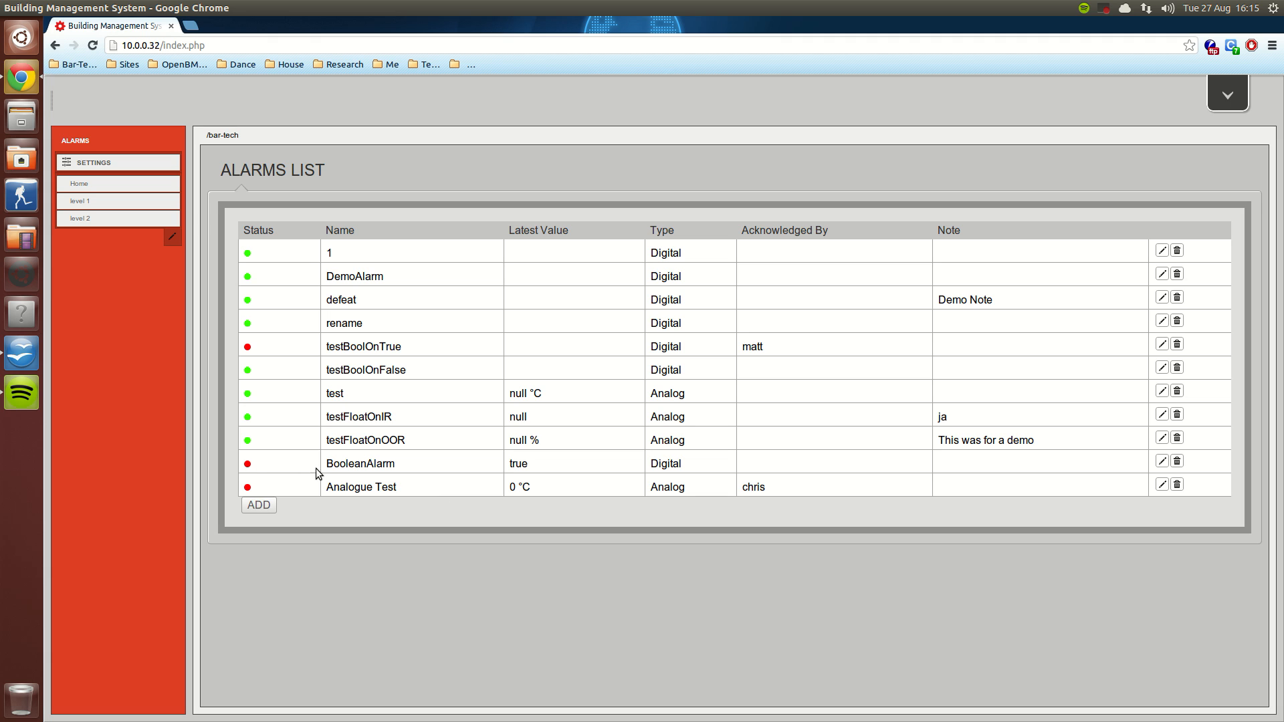
Step: Acknowledge the BooleanAlarm alarm with the note "This was just test"
left_click(1162, 462)
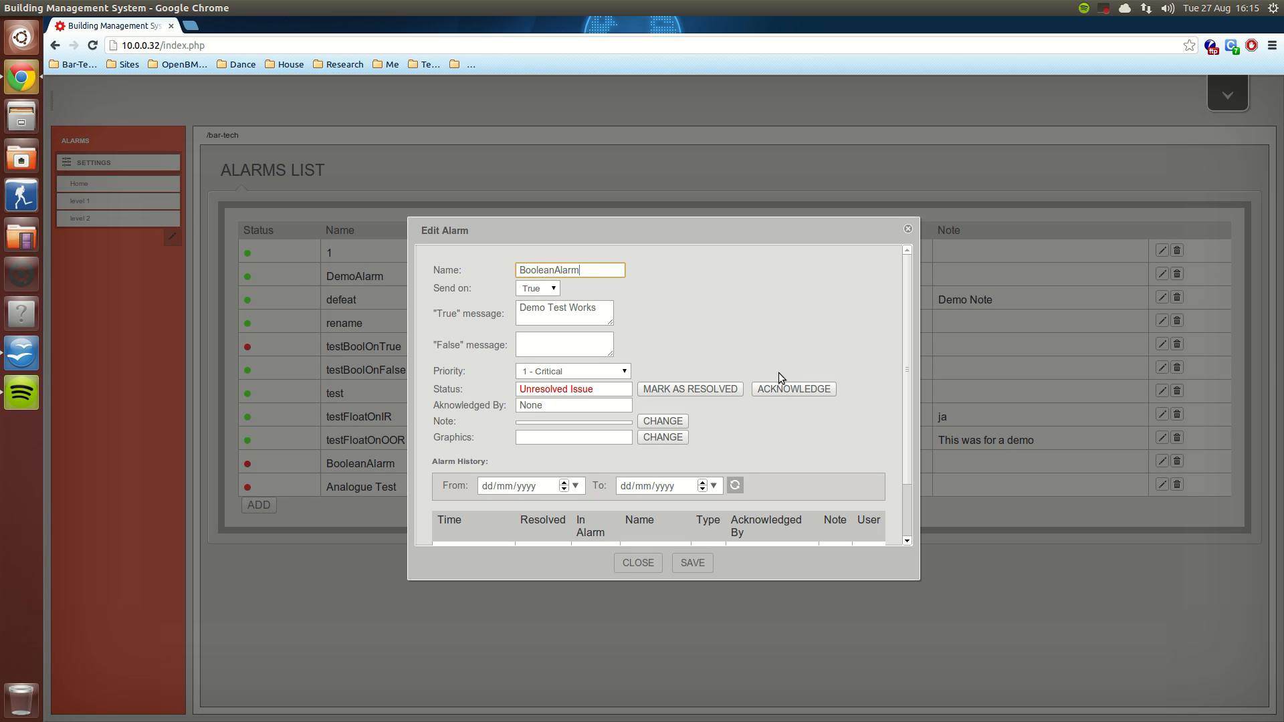
left_click(783, 394)
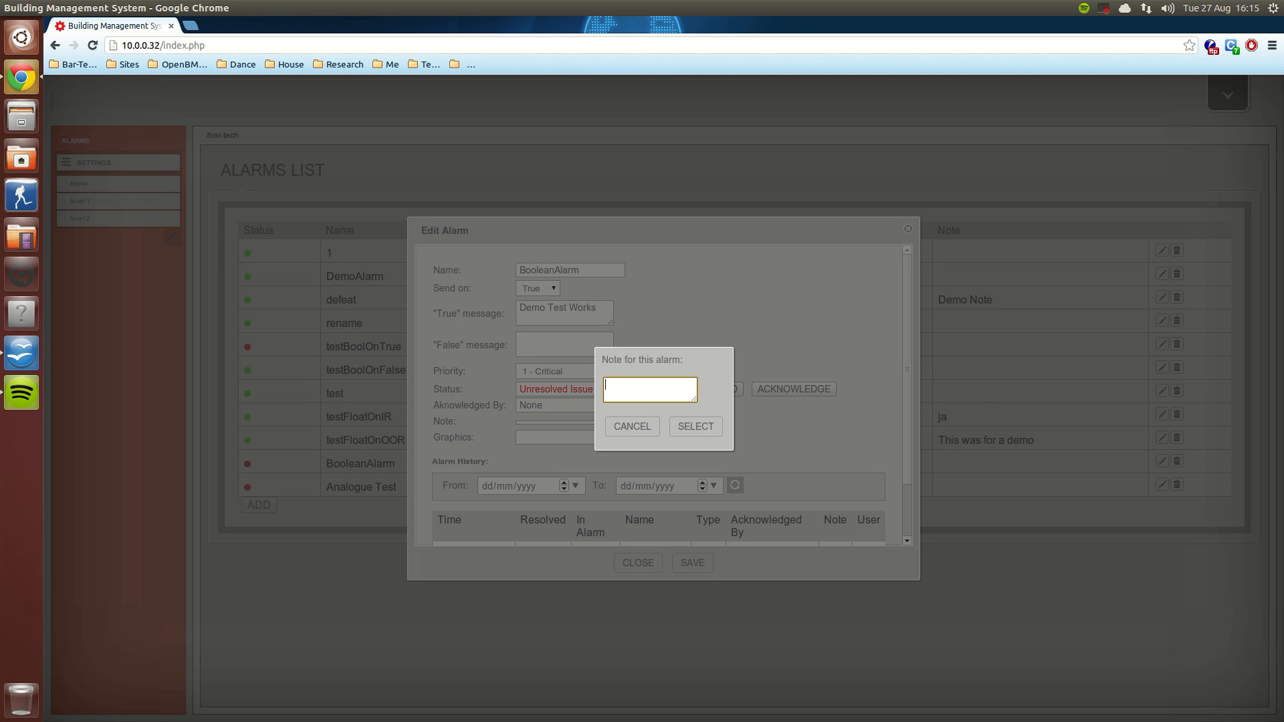
type("This was just test")
left_click(692, 426)
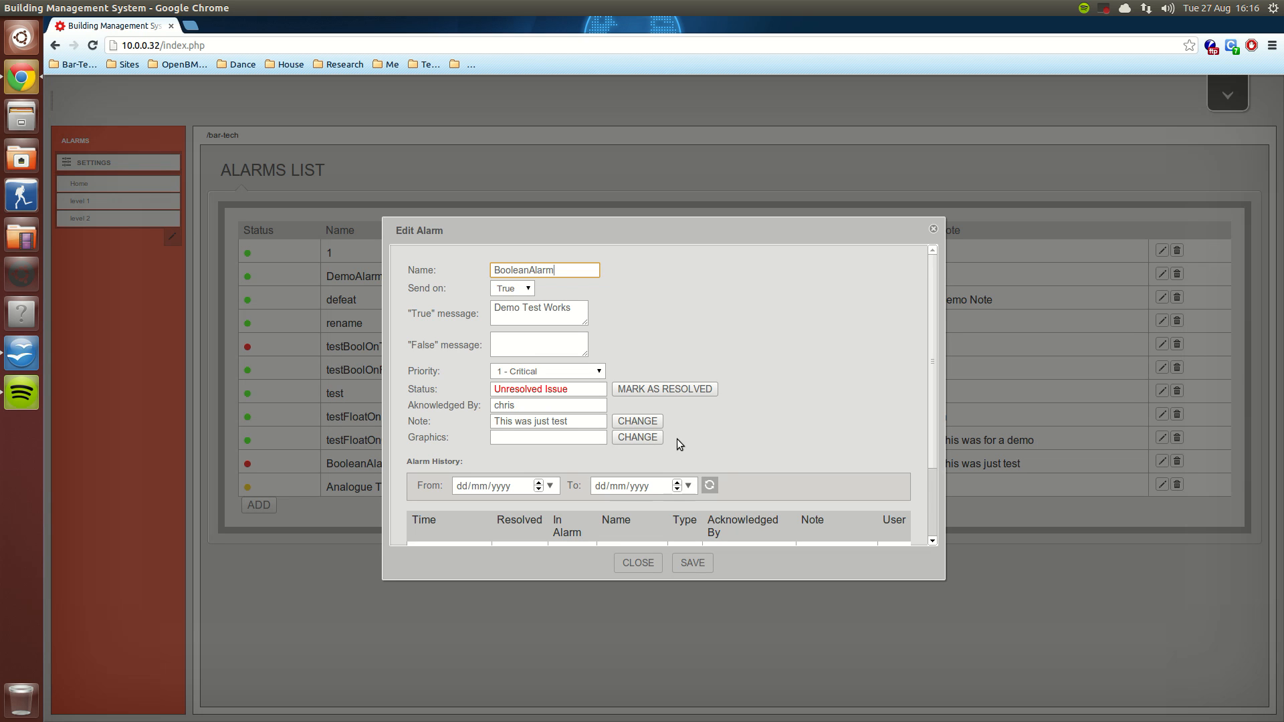
Step: Review BooleanAlarm's alarm history, then save the alarm and close its edit dialog
left_click_drag(932, 447, 911, 507)
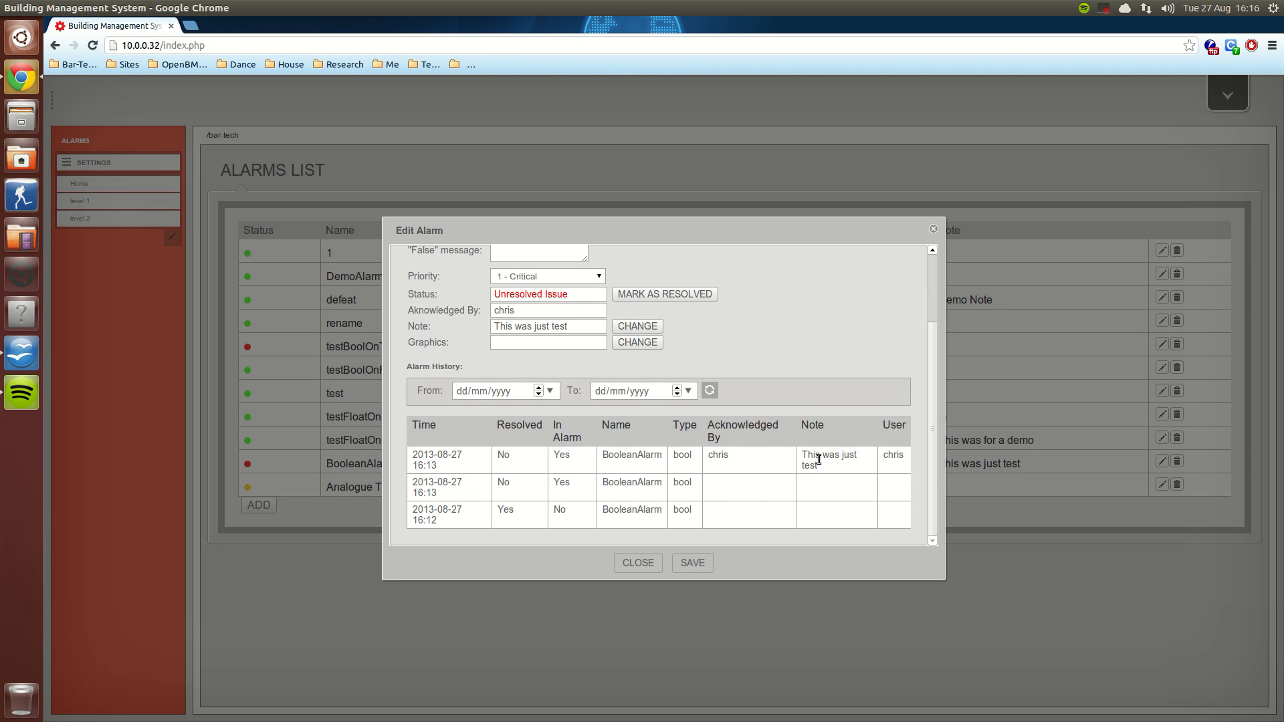
left_click(692, 564)
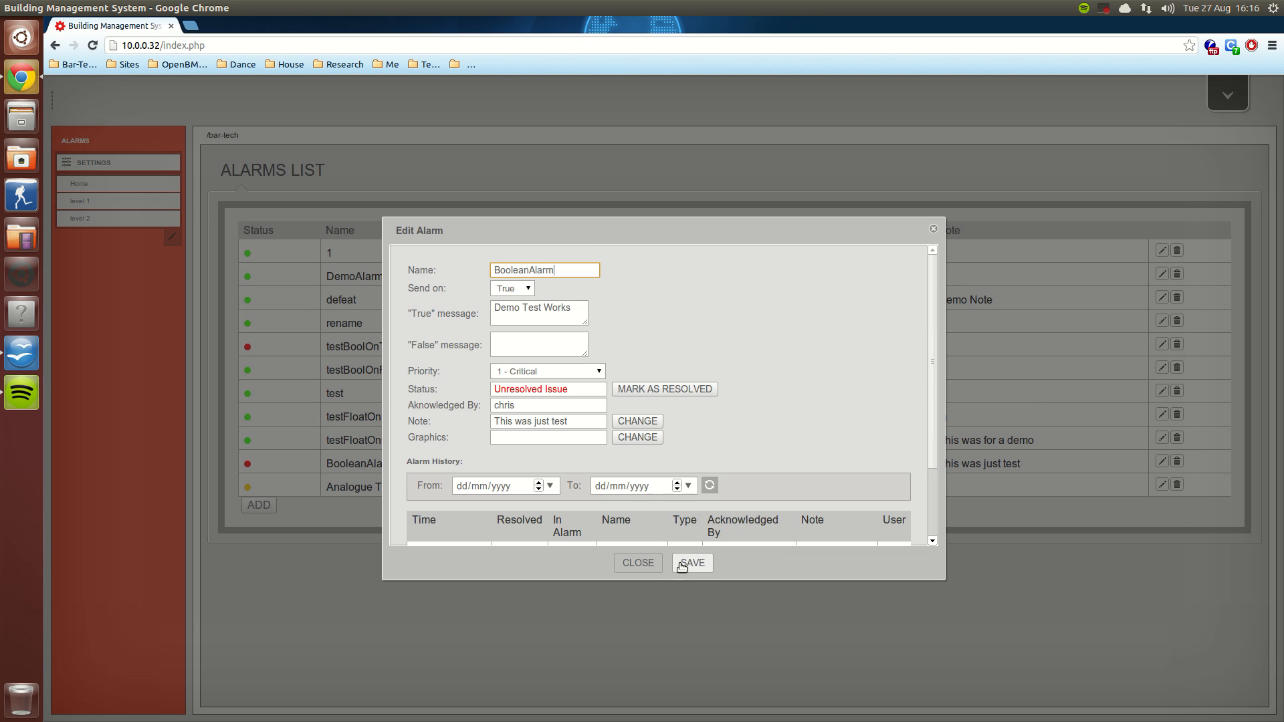
left_click(639, 564)
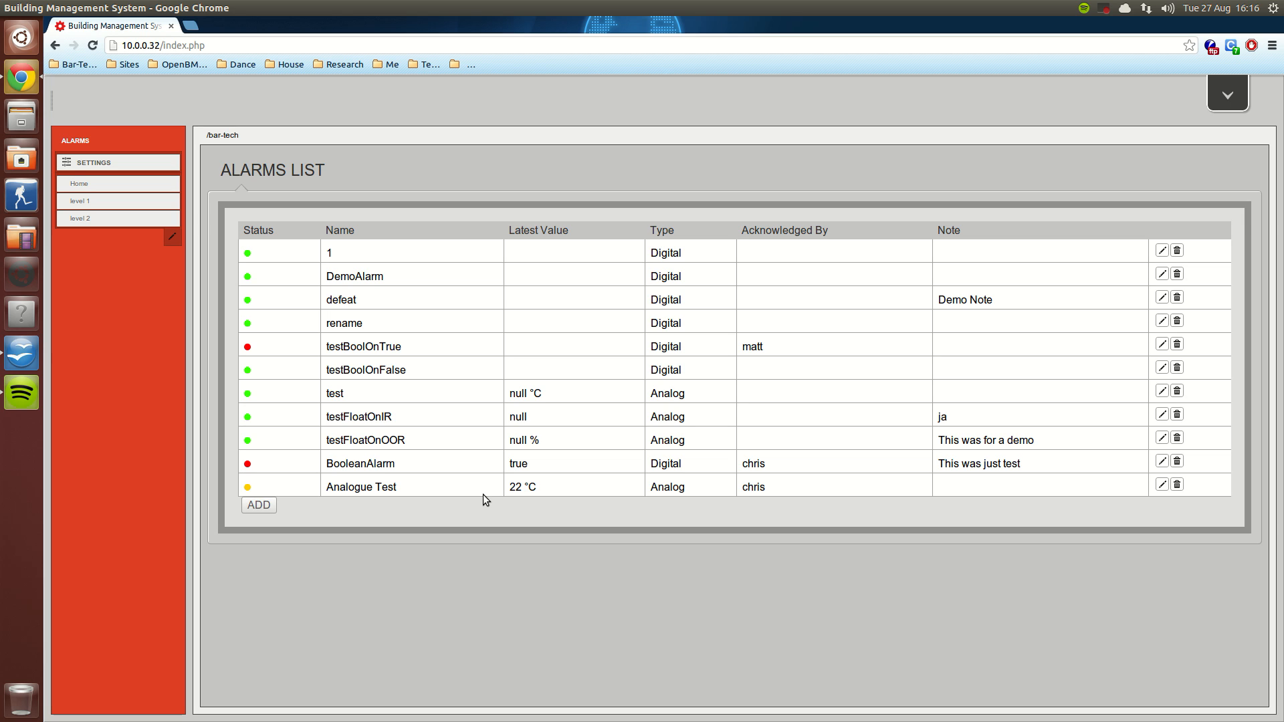
Step: Change the note of the Analogue Test alarm to "Just Testing"
left_click(1162, 485)
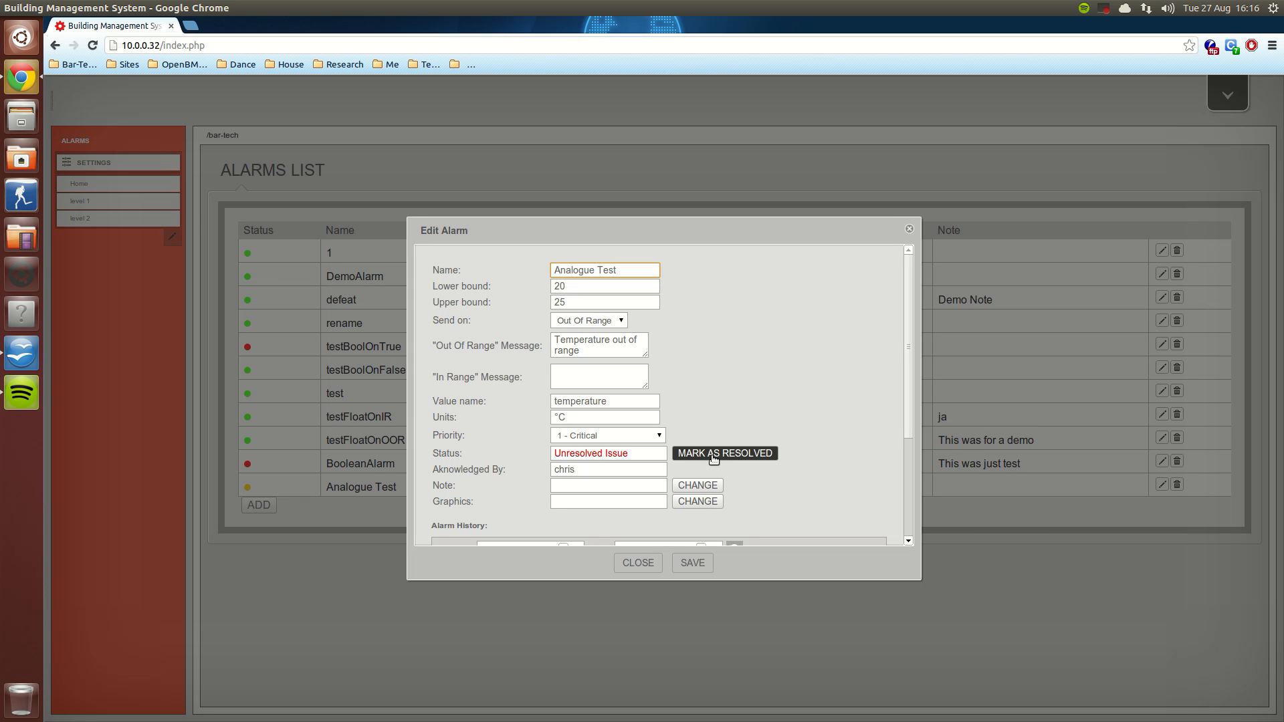
left_click(638, 485)
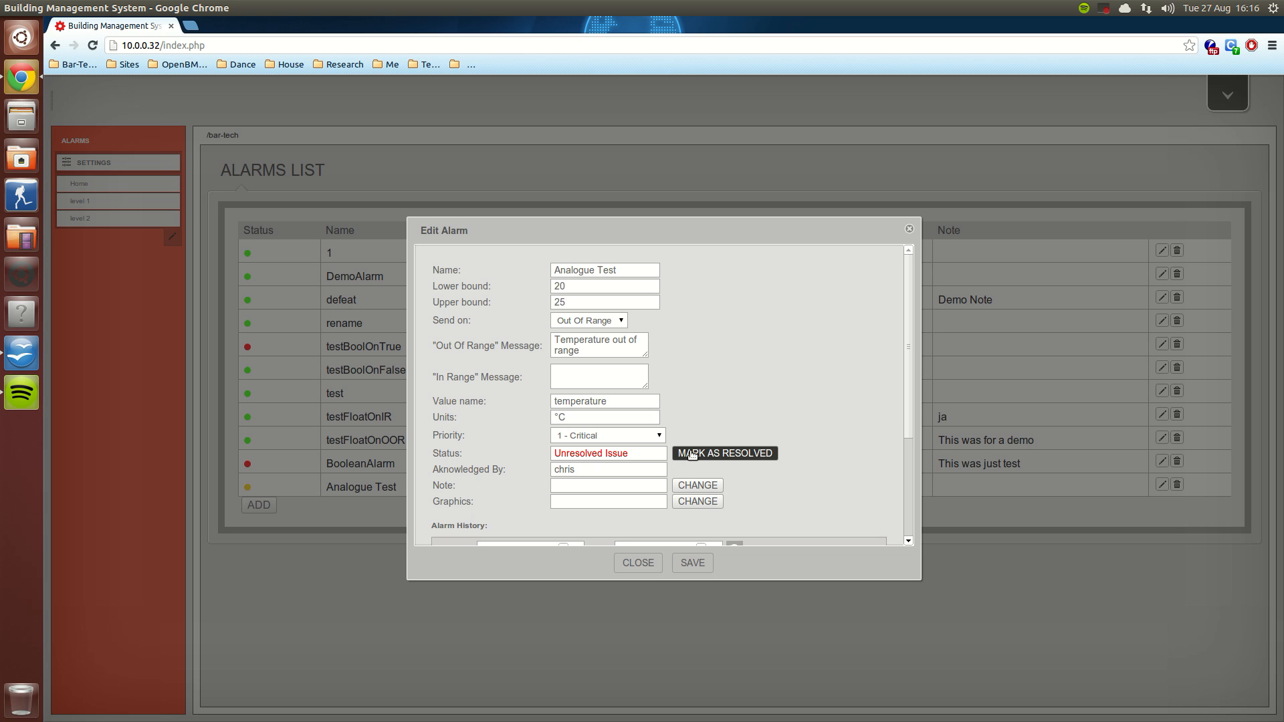
left_click(695, 490)
triple_click(644, 389)
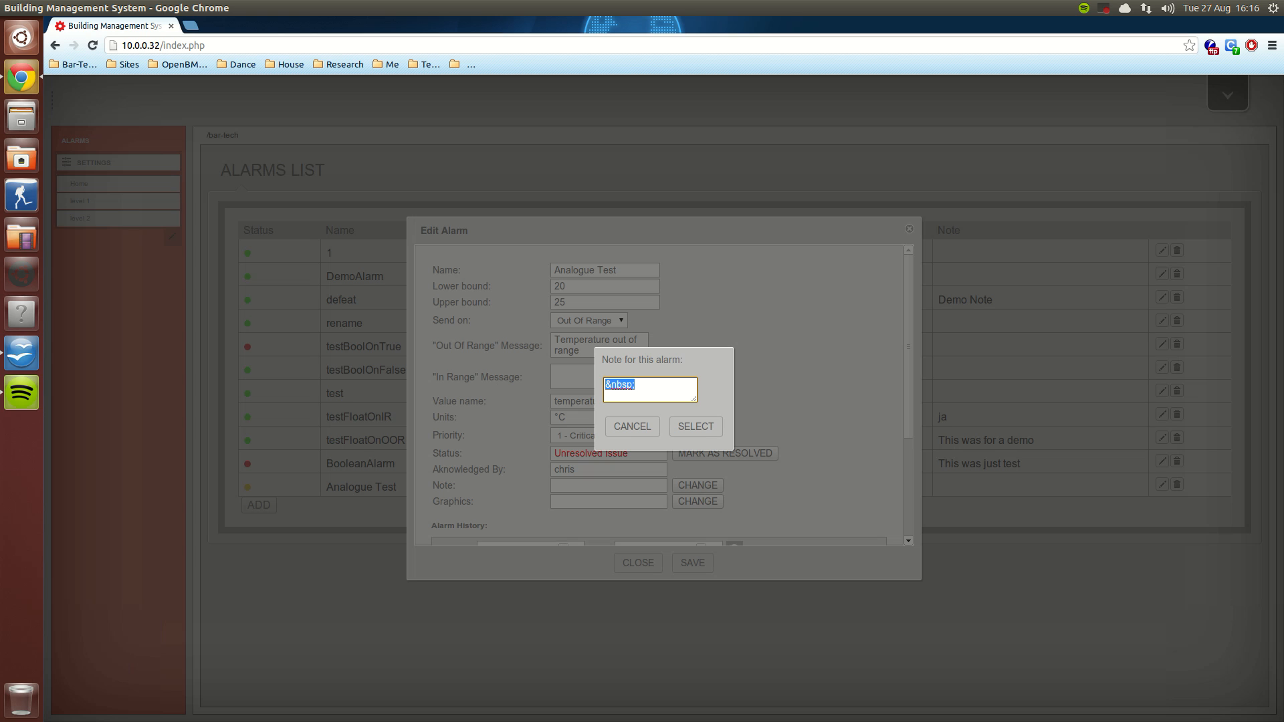
type("Just Testing")
left_click(690, 430)
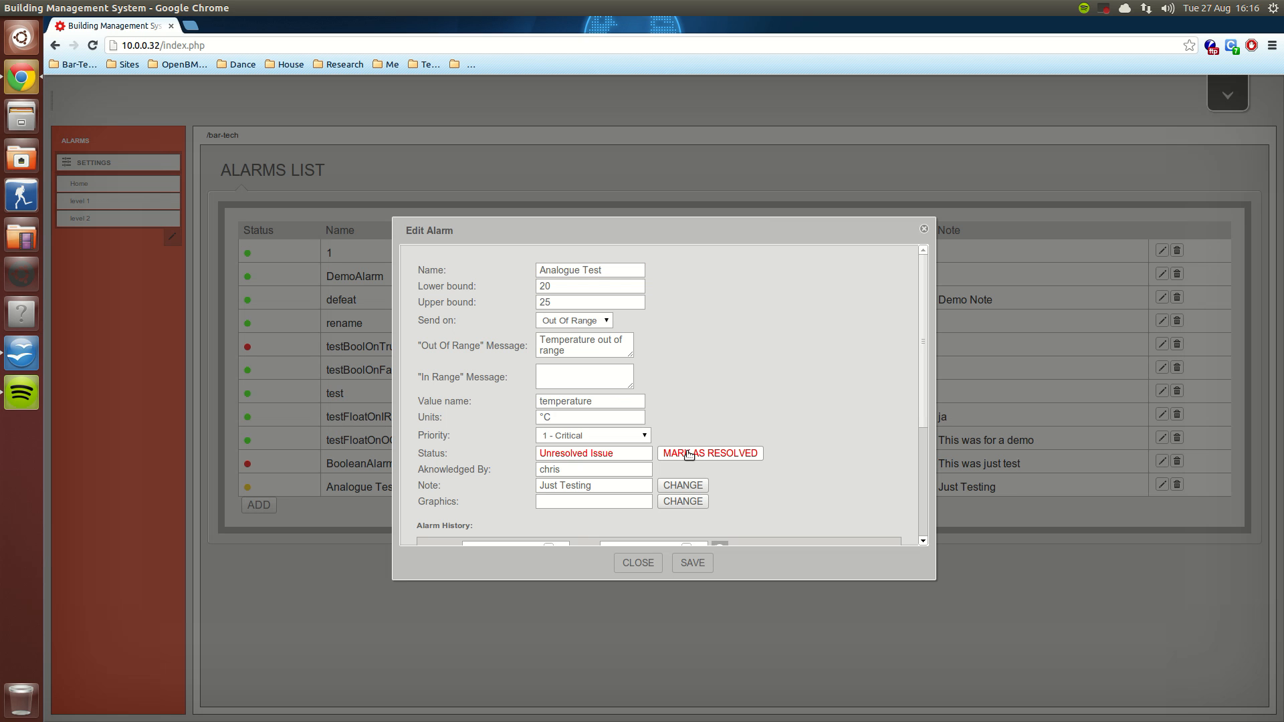
Step: Mark the Analogue Test alarm as resolved, review its alarm history, and return to the home screen
left_click_drag(925, 366, 915, 456)
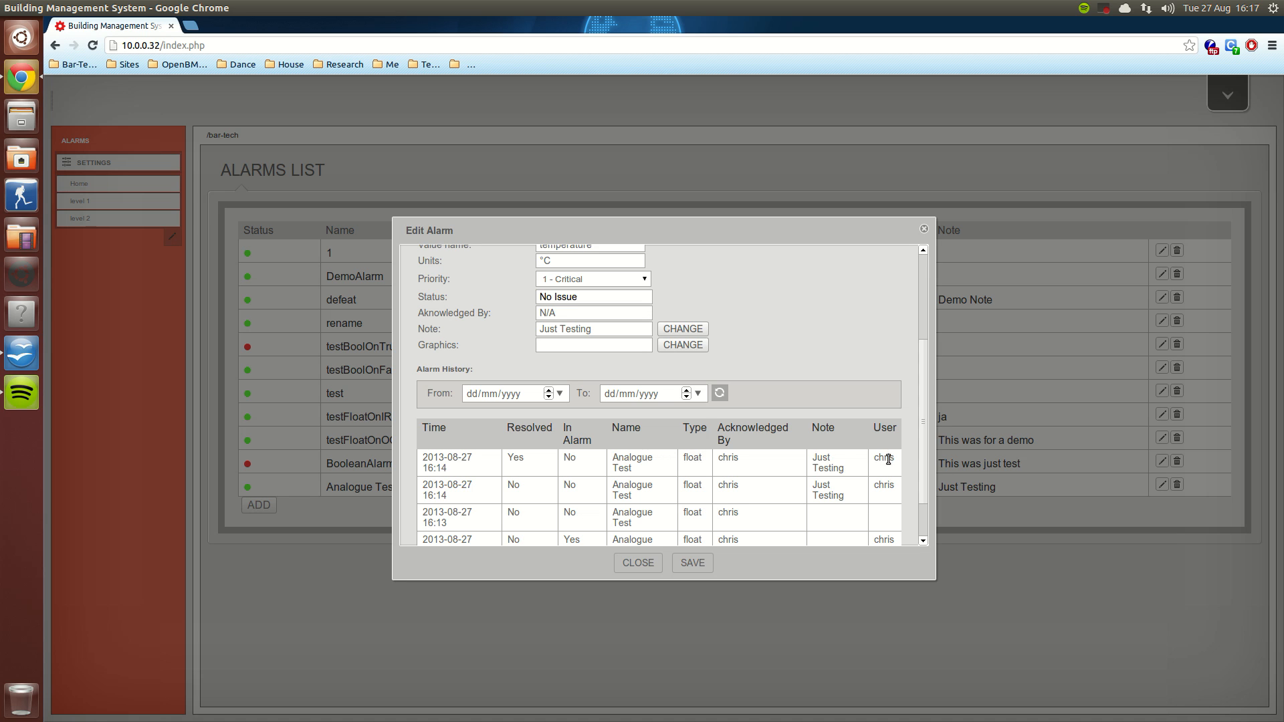
left_click(638, 564)
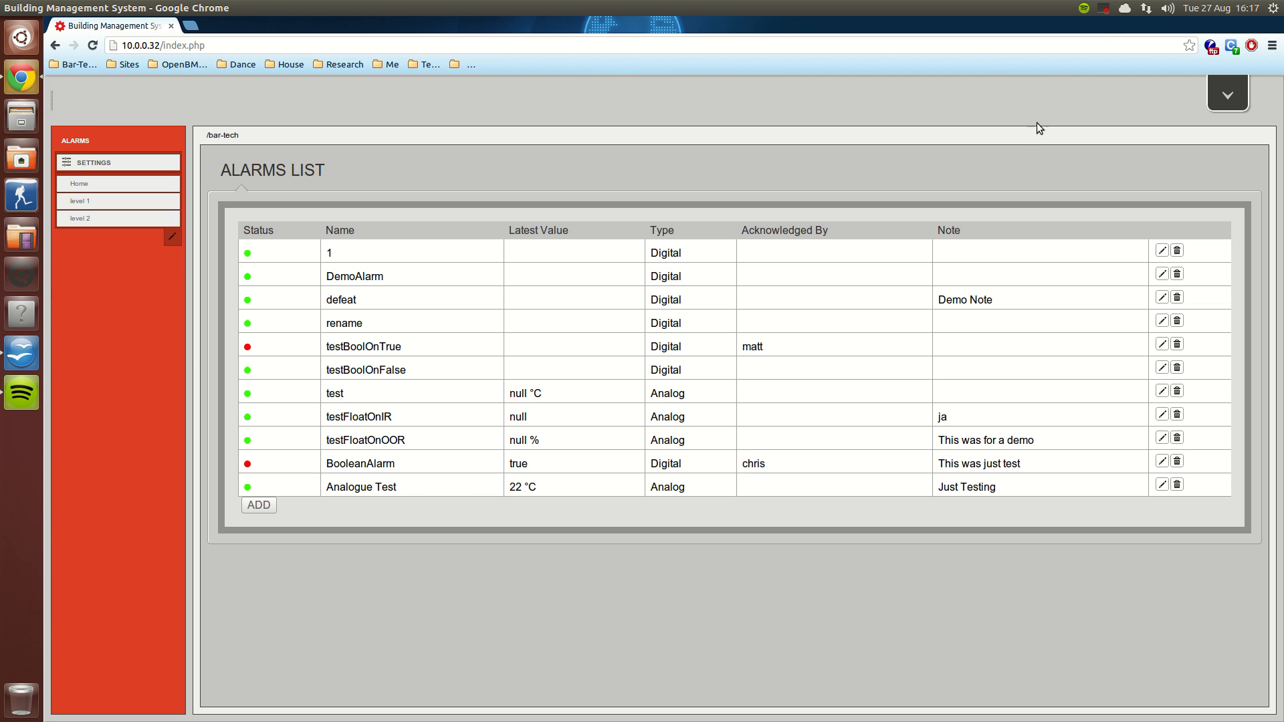
left_click(1228, 95)
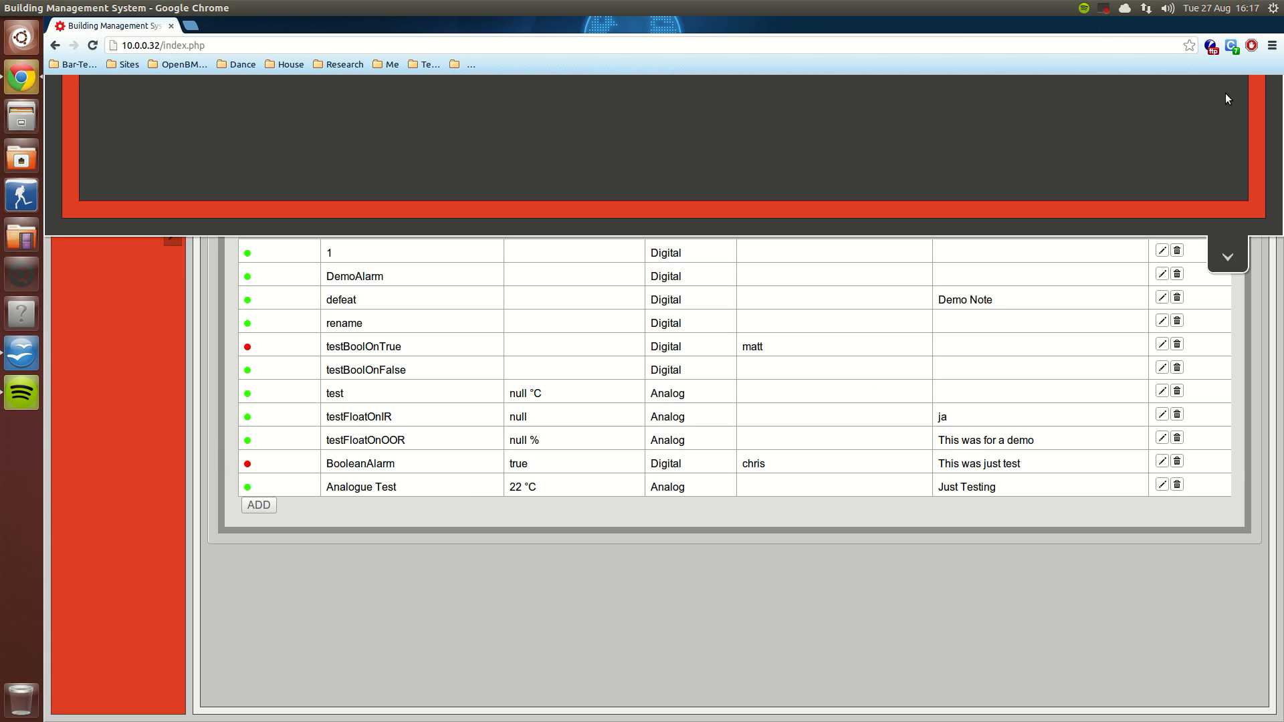
left_click(1104, 10)
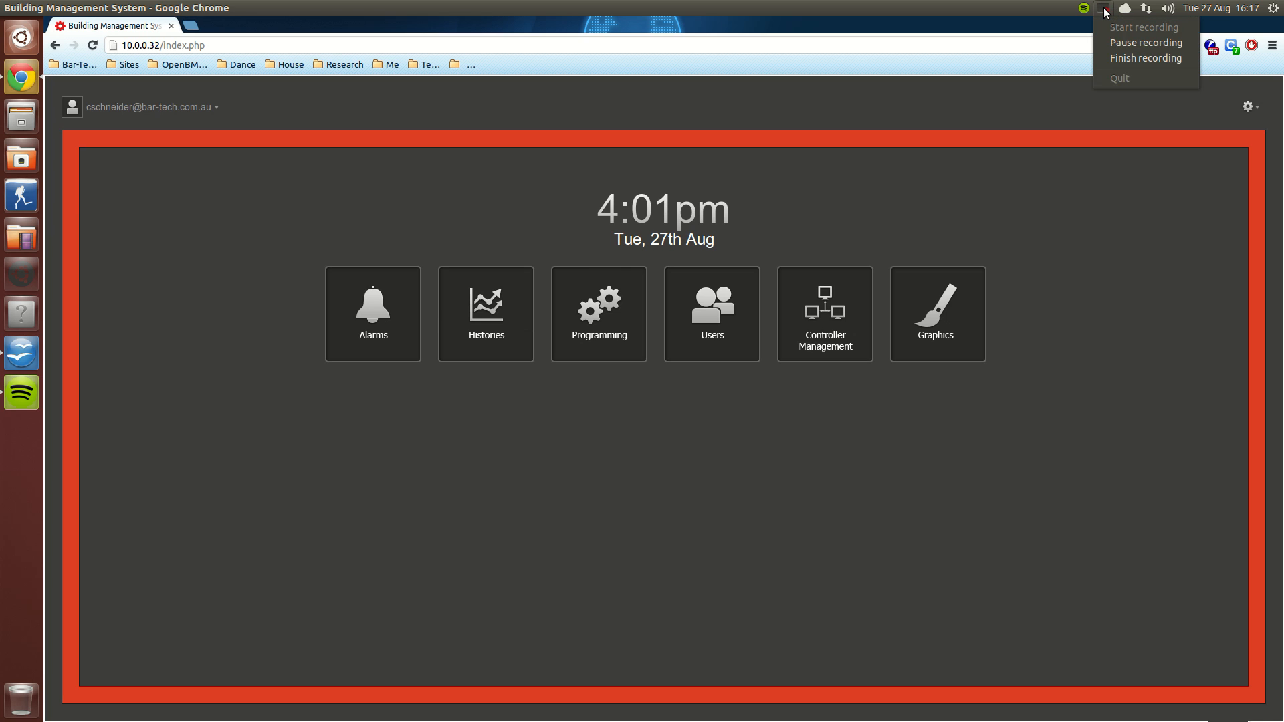